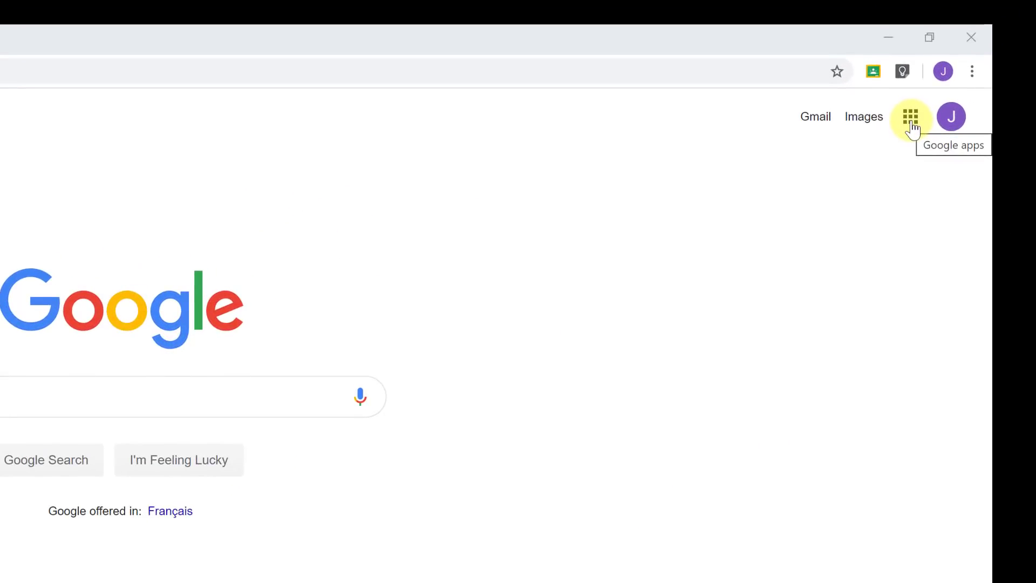
# Move the Classroom tile to the first slot of the Google apps list and open Classroom.
pyautogui.click(912, 128)
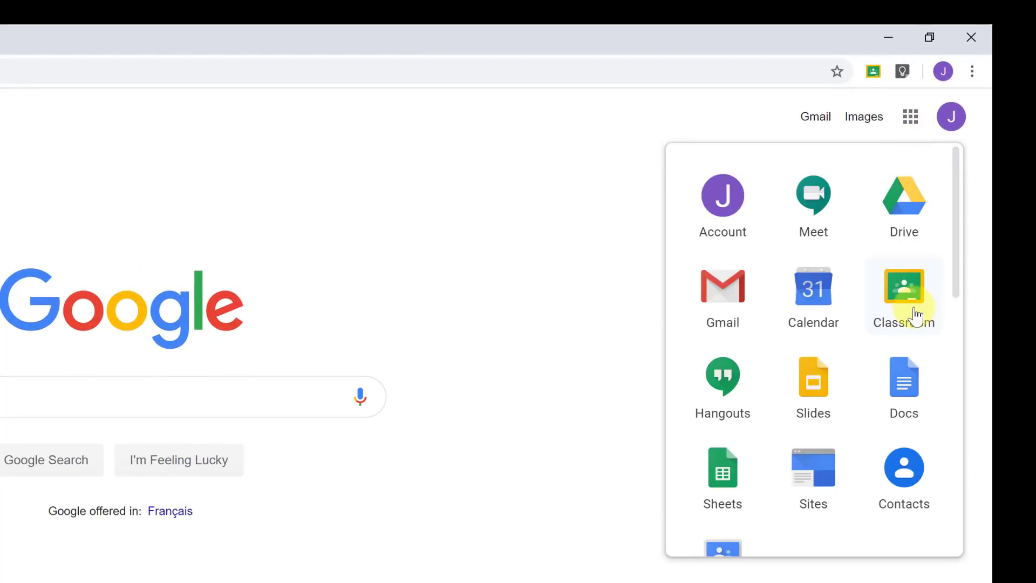
pyautogui.moveTo(915, 313); pyautogui.dragTo(753, 312)
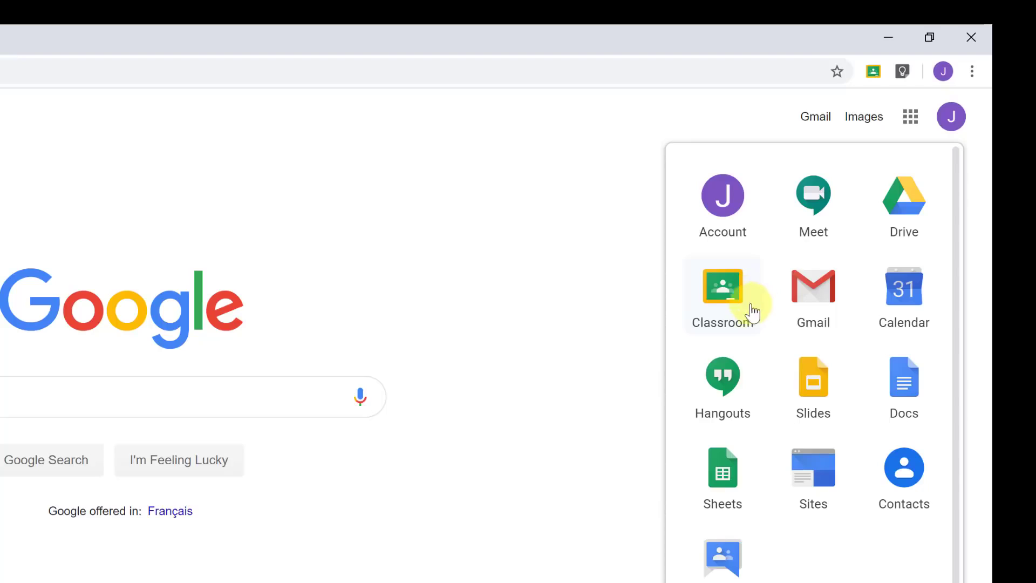
pyautogui.click(726, 298)
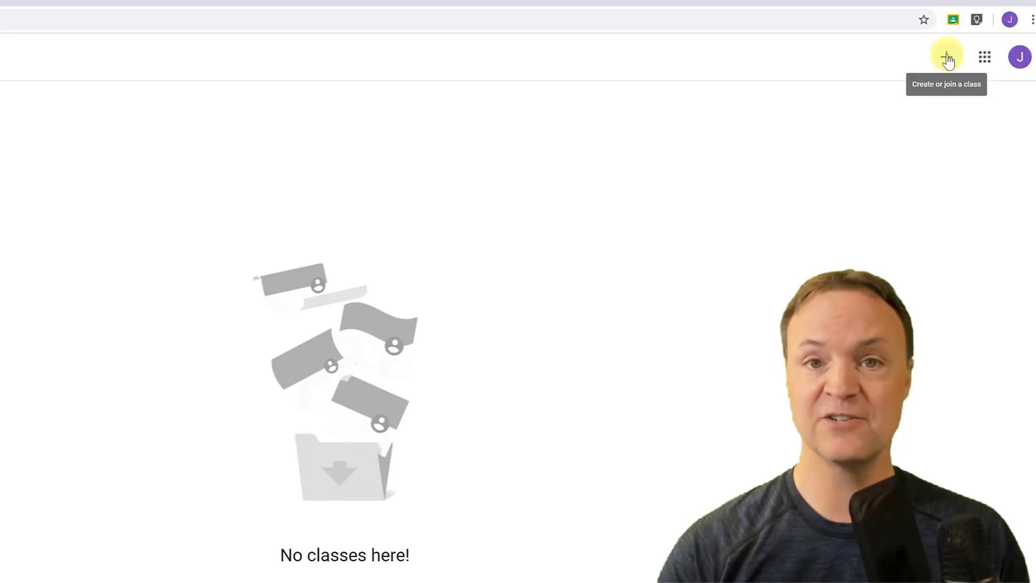
# Create a new class named 'Teacher's Tech Demo'.
pyautogui.click(947, 57)
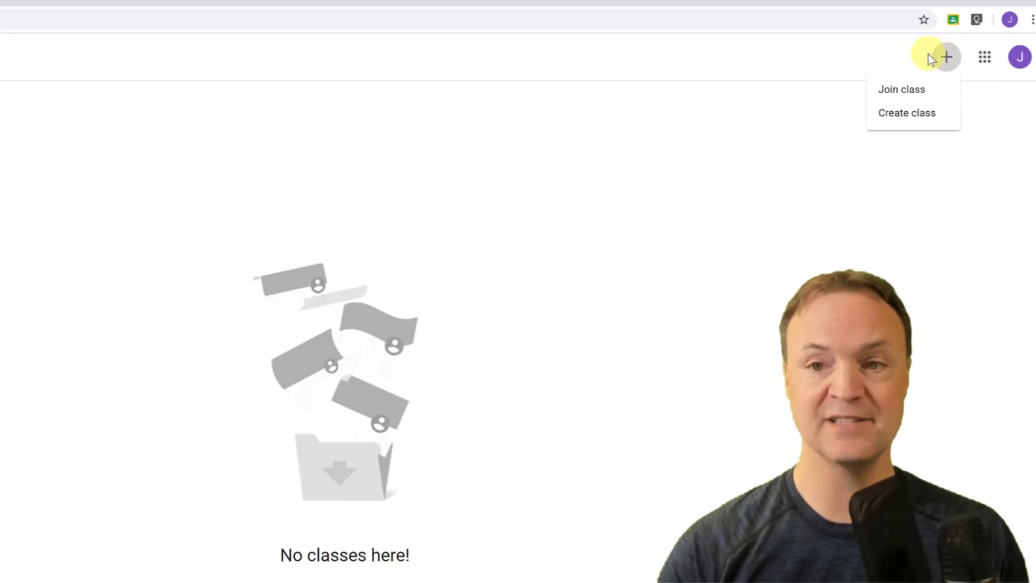
pyautogui.click(909, 116)
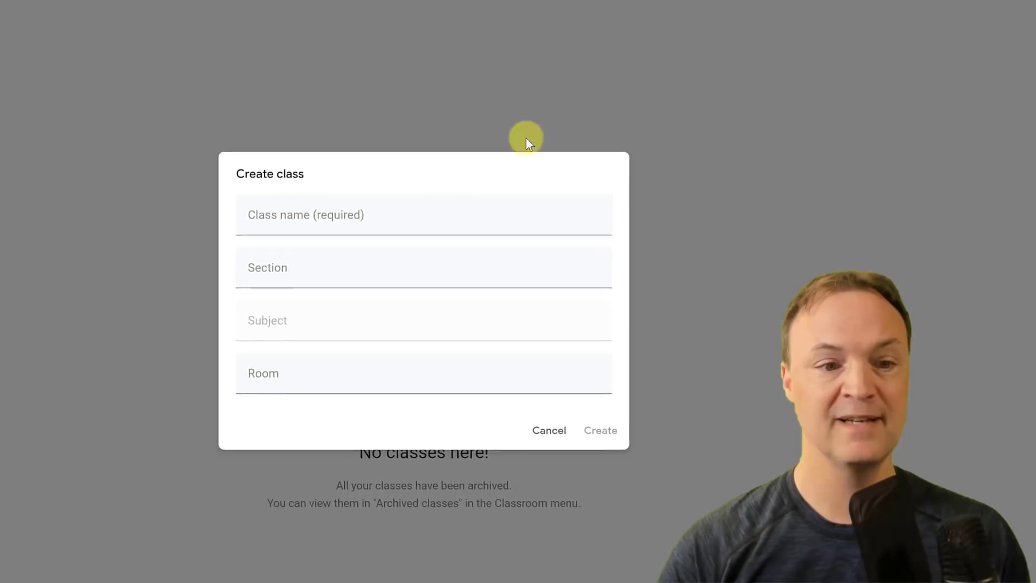
pyautogui.write('Teac')
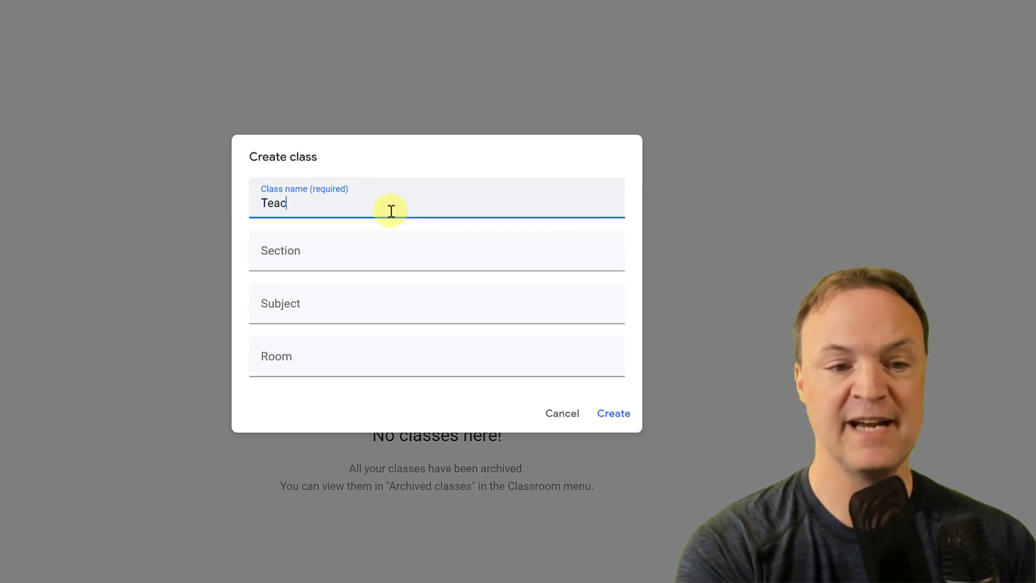
pyautogui.write("her's Tech ")
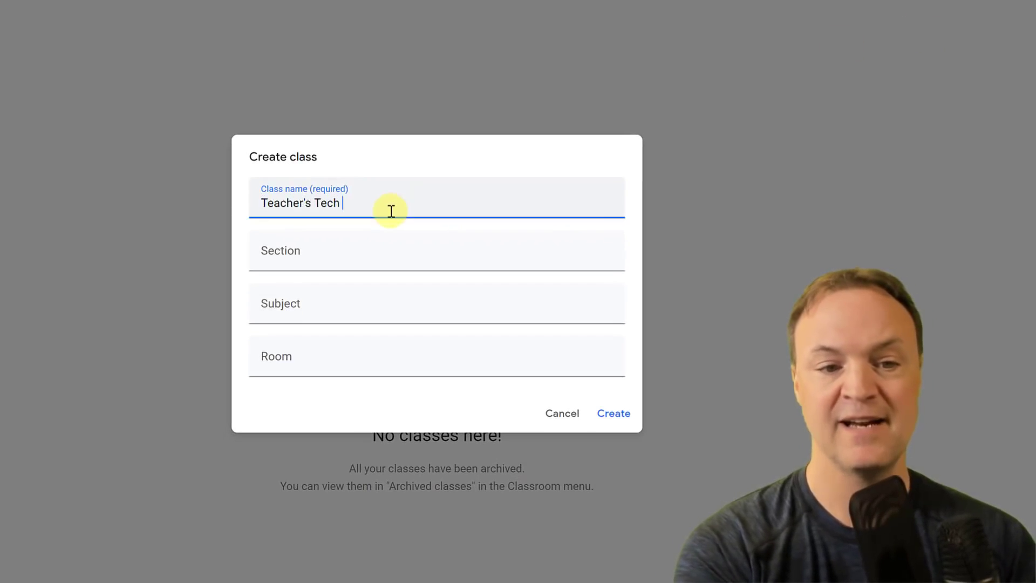
pyautogui.write('Demo')
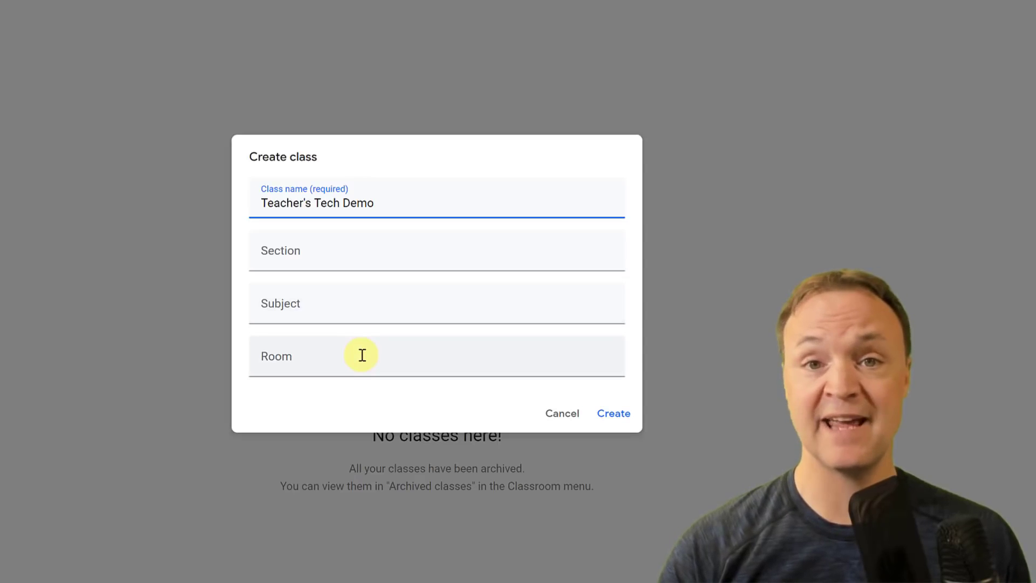
pyautogui.click(618, 418)
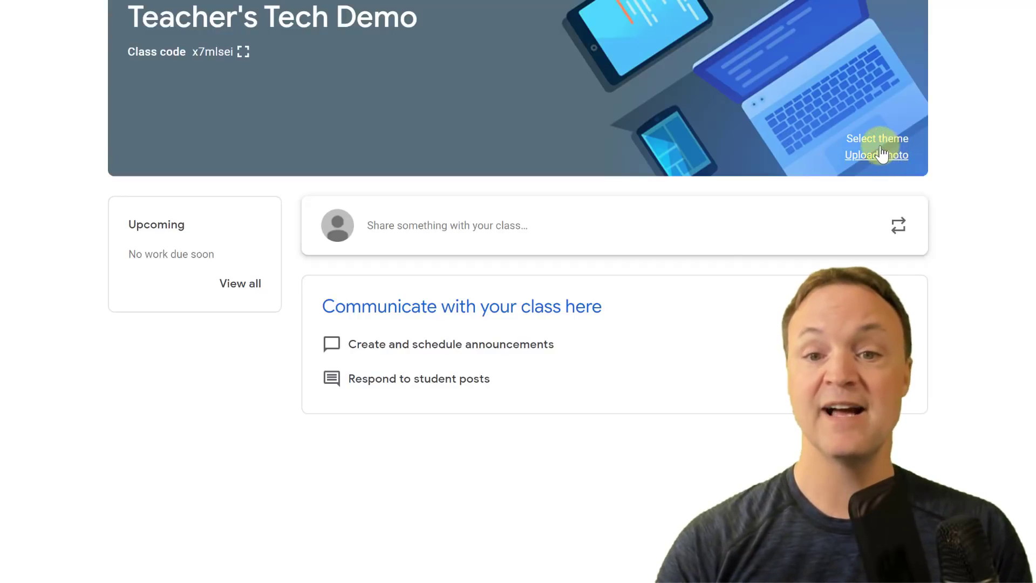
# Apply the blue General theme with the yellow notebook and earphones to the class banner.
pyautogui.click(871, 143)
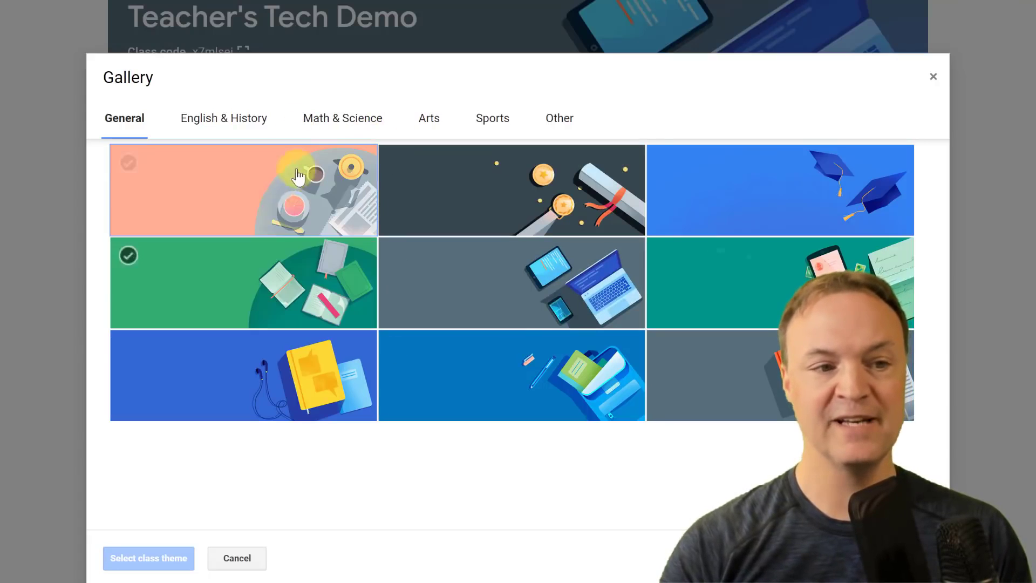
pyautogui.click(234, 119)
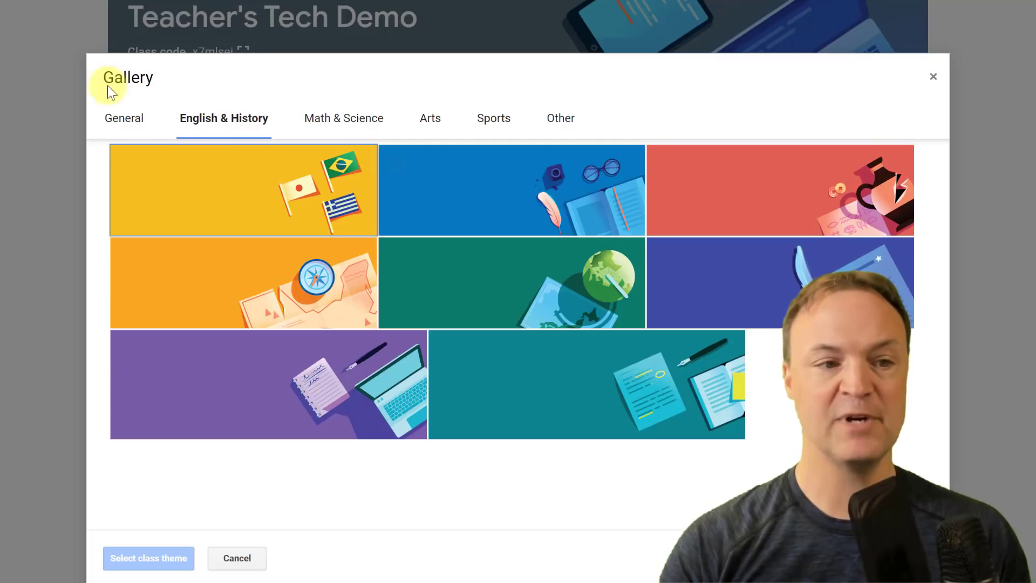
pyautogui.click(128, 118)
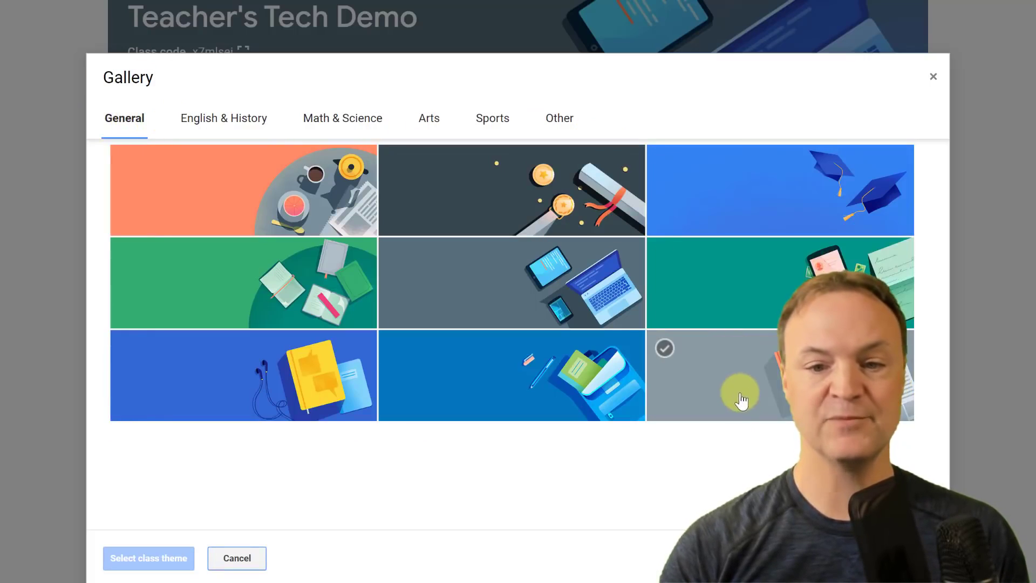
pyautogui.click(204, 397)
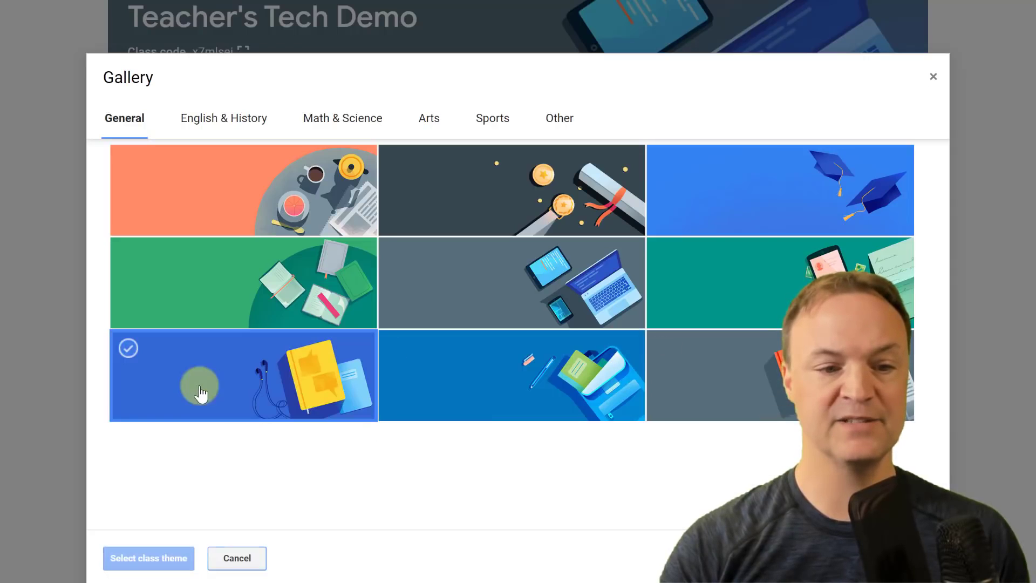
pyautogui.click(173, 559)
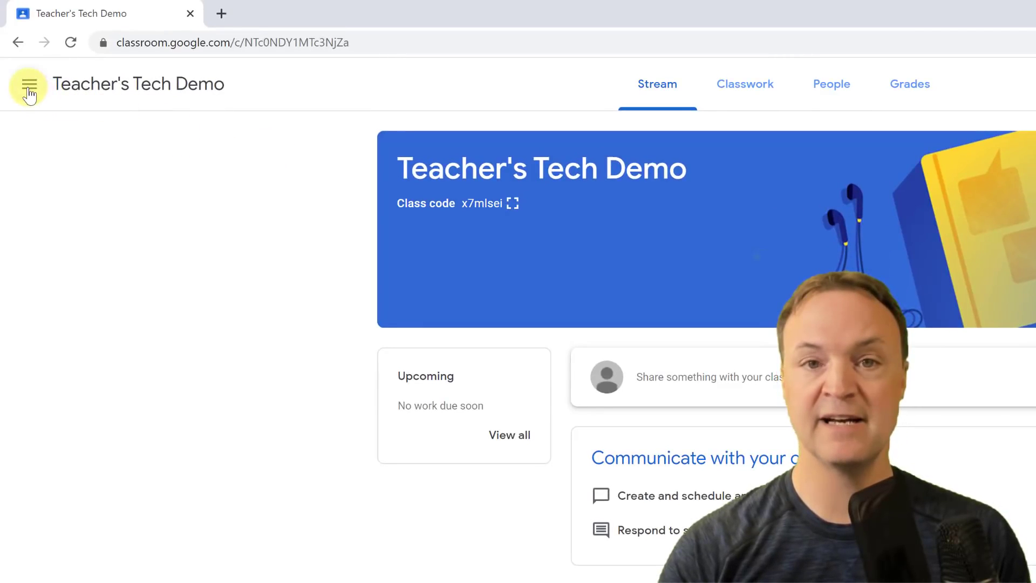
# Go to the Classes page and view the Teacher's Tech Demo card's edit details without saving changes.
pyautogui.click(29, 89)
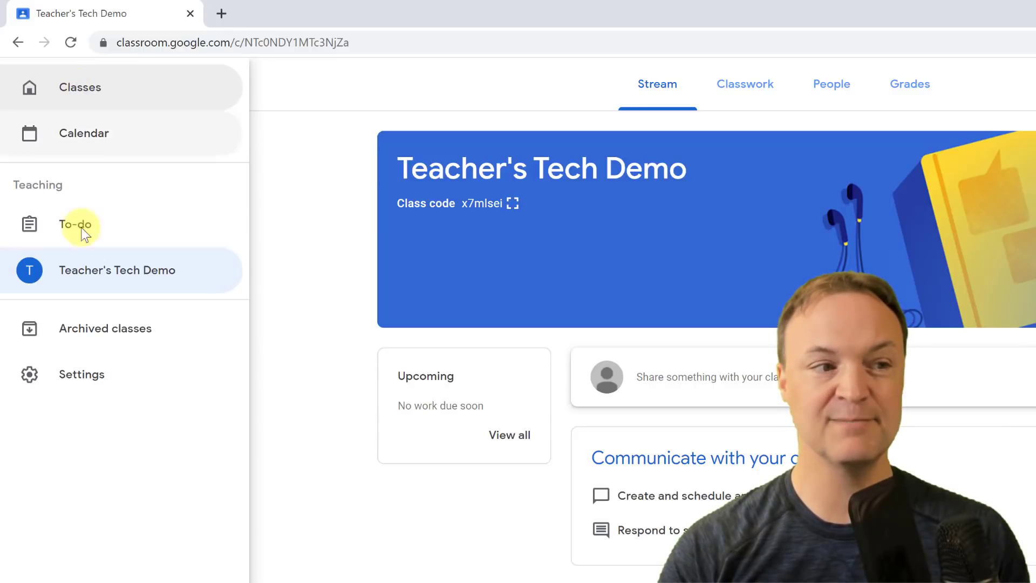
pyautogui.click(93, 94)
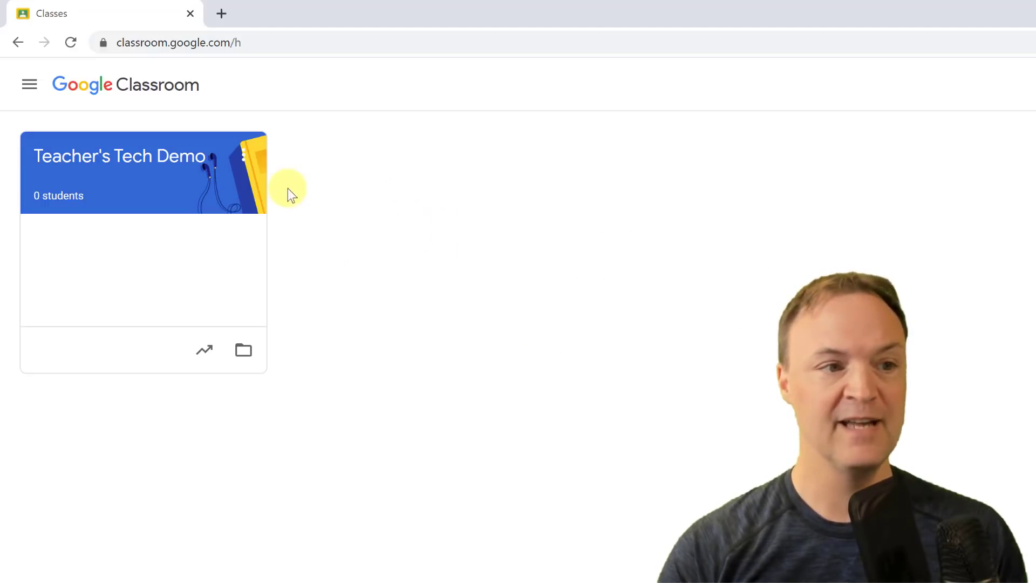
pyautogui.click(246, 164)
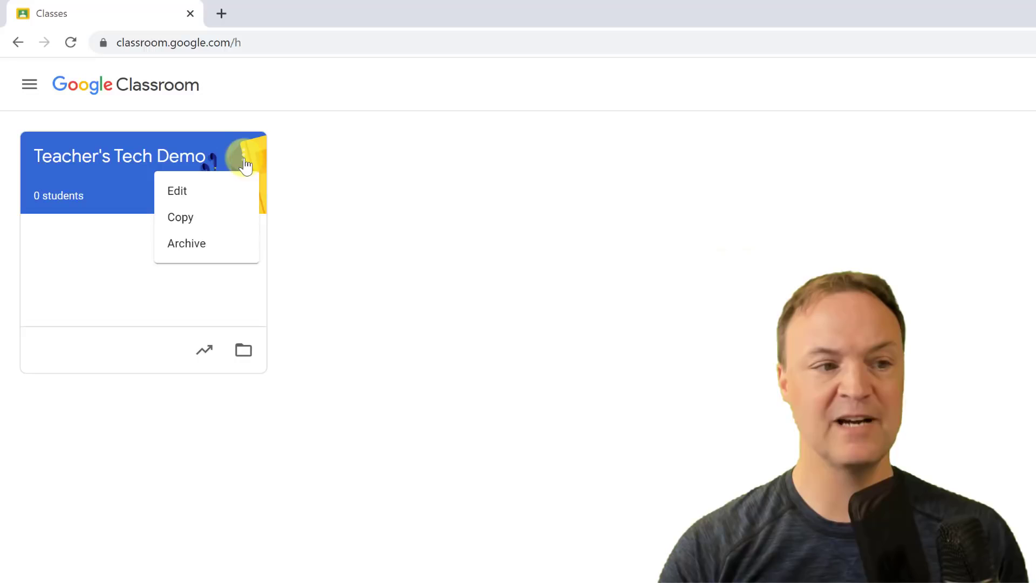
pyautogui.click(229, 198)
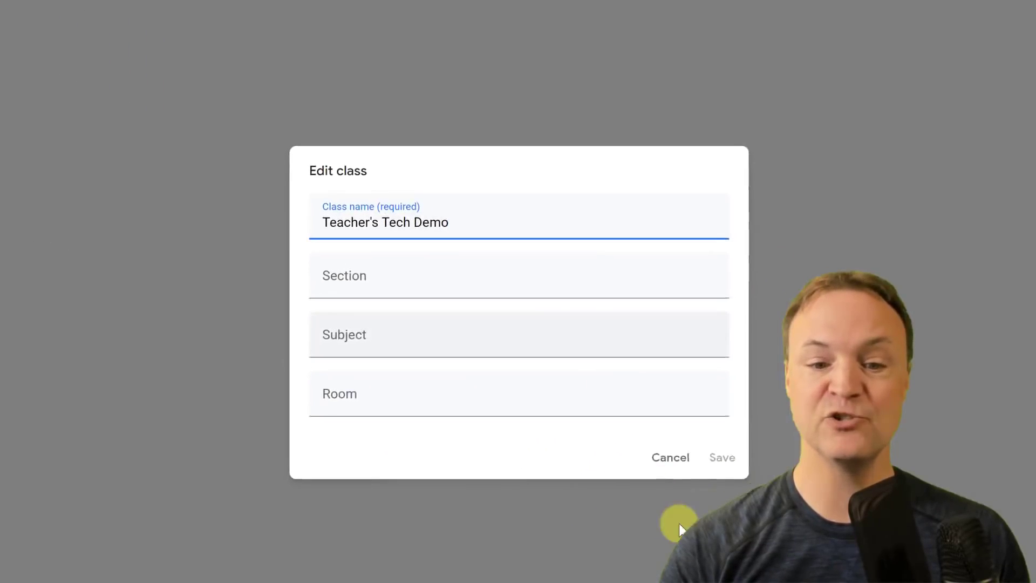
pyautogui.click(645, 464)
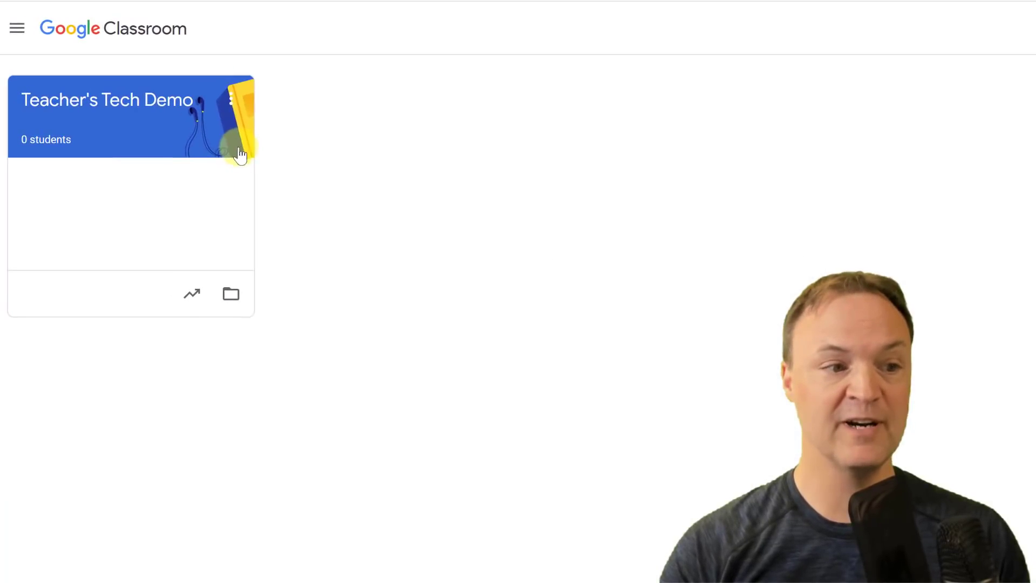
pyautogui.click(231, 99)
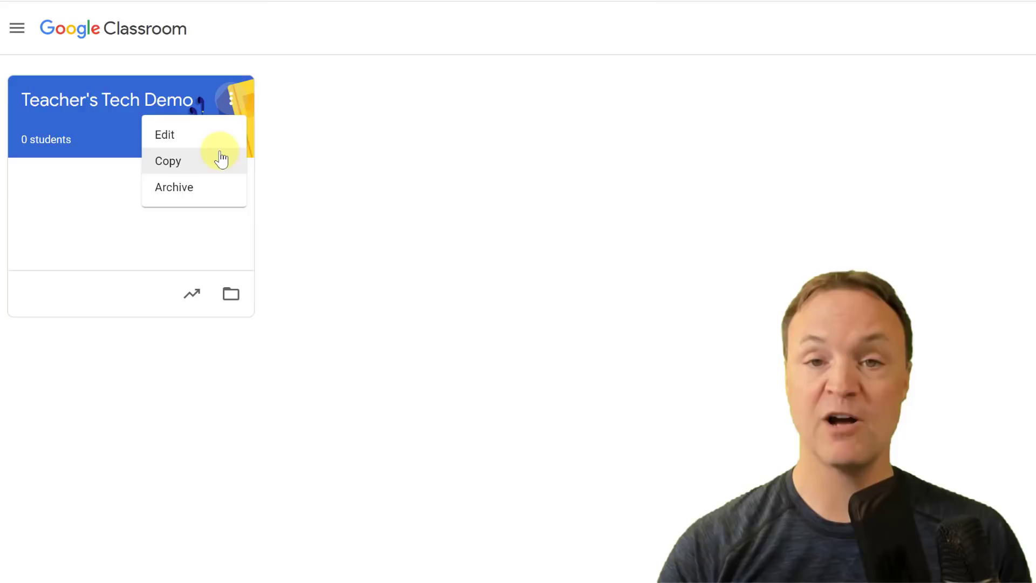
pyautogui.click(402, 161)
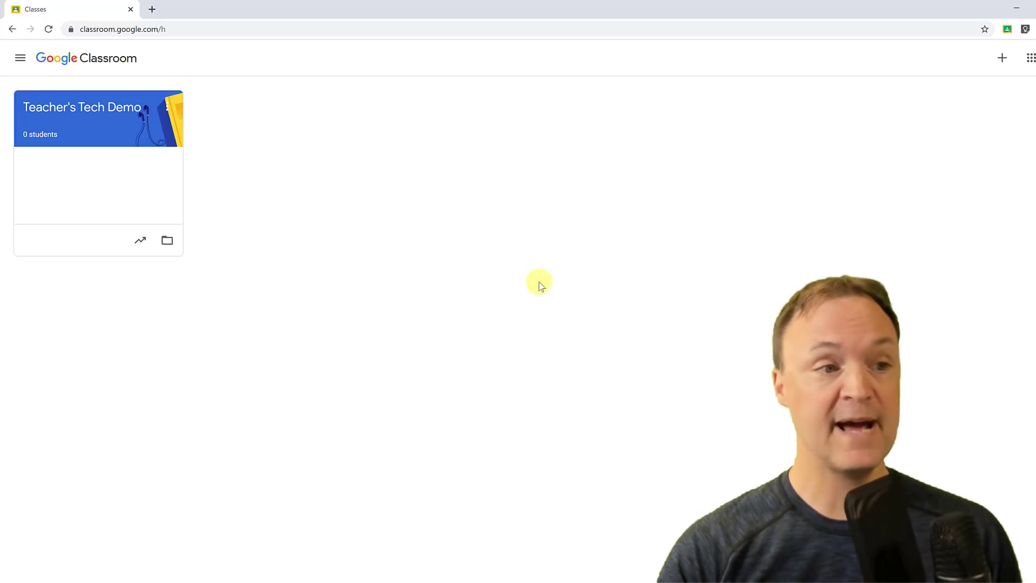
# Open Teacher's Tech Demo, display its class code enlarged, then select the code text.
pyautogui.click(98, 110)
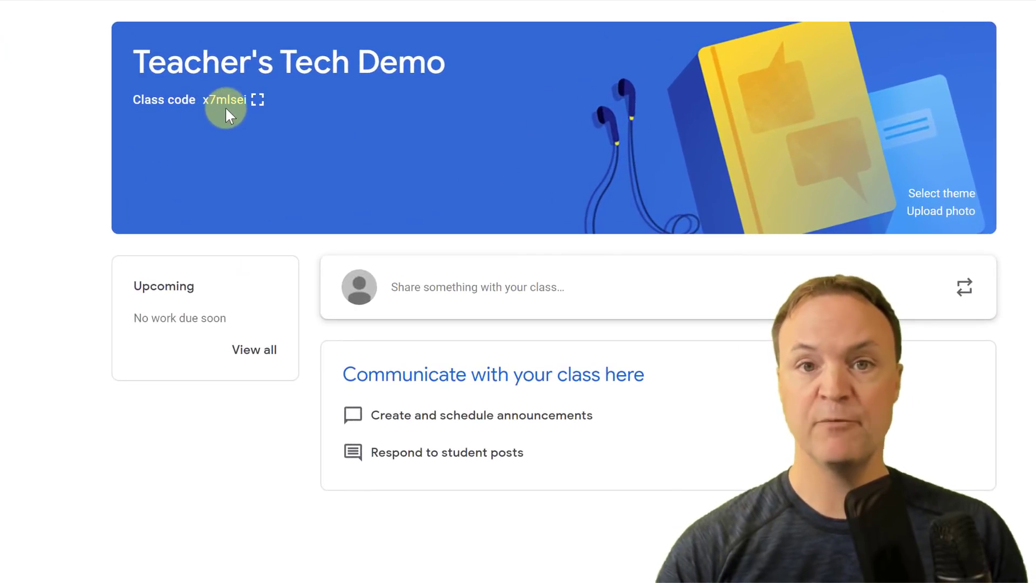
pyautogui.click(257, 104)
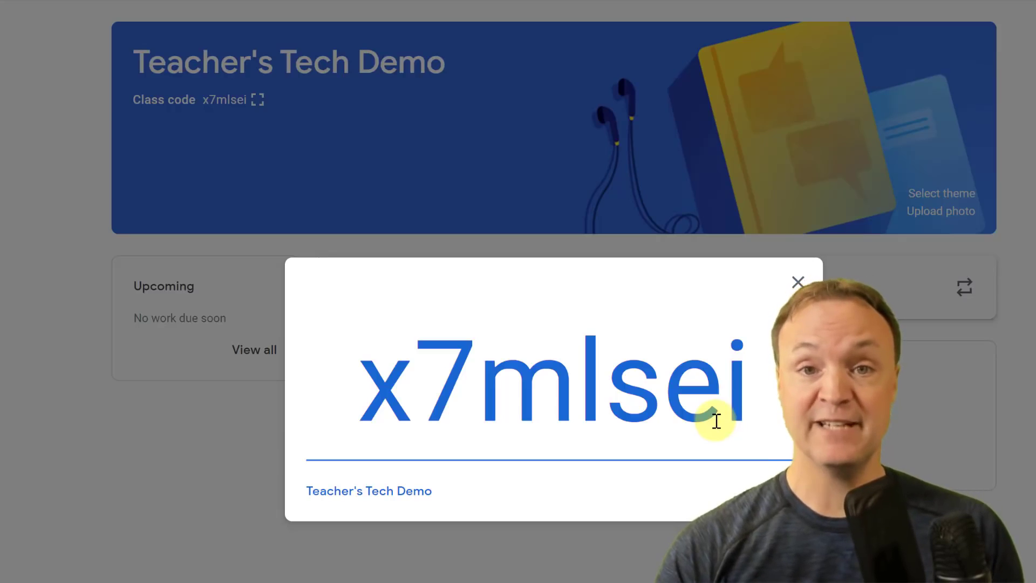
pyautogui.click(798, 282)
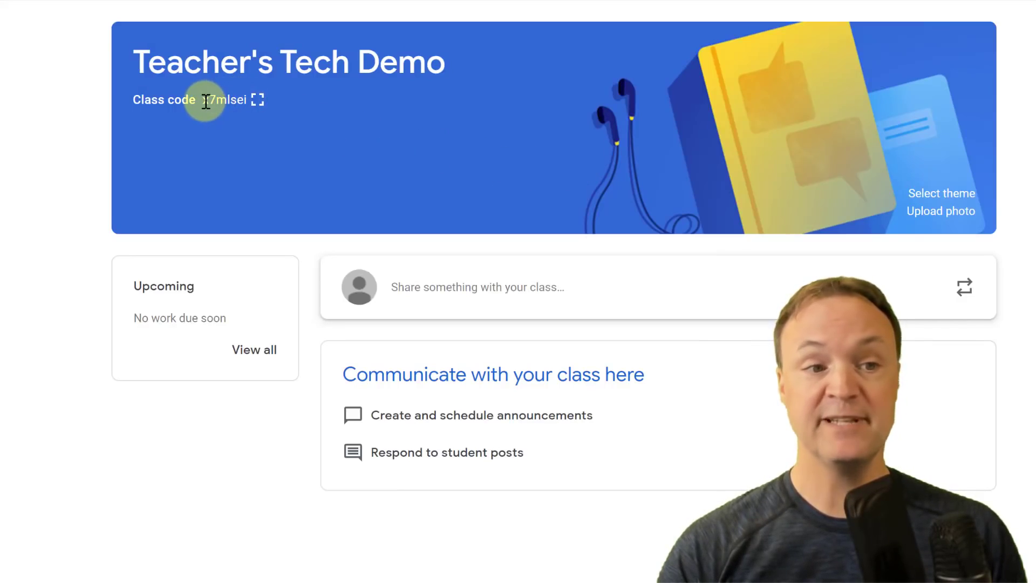
pyautogui.moveTo(206, 102); pyautogui.dragTo(245, 105)
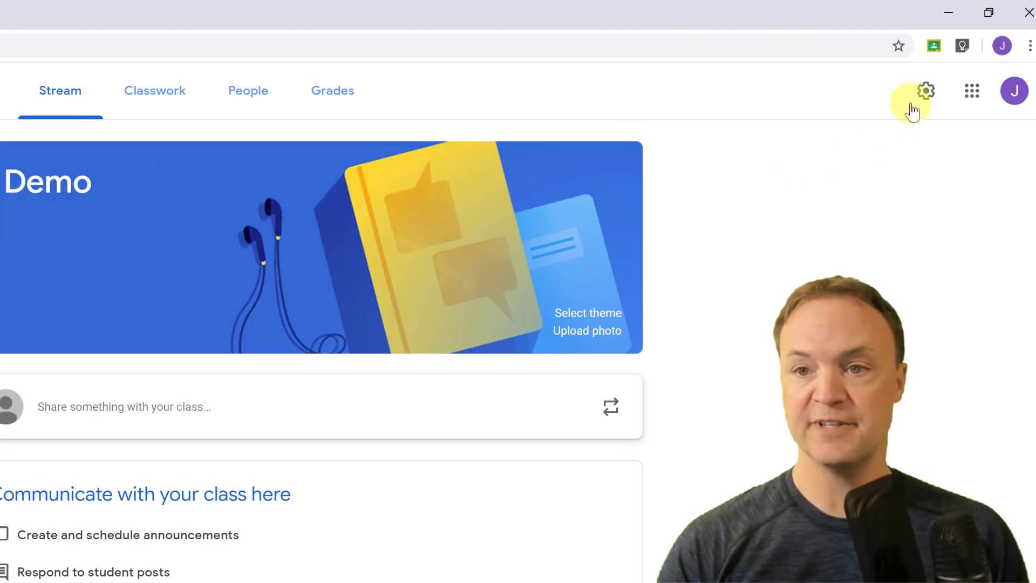
pyautogui.click(928, 95)
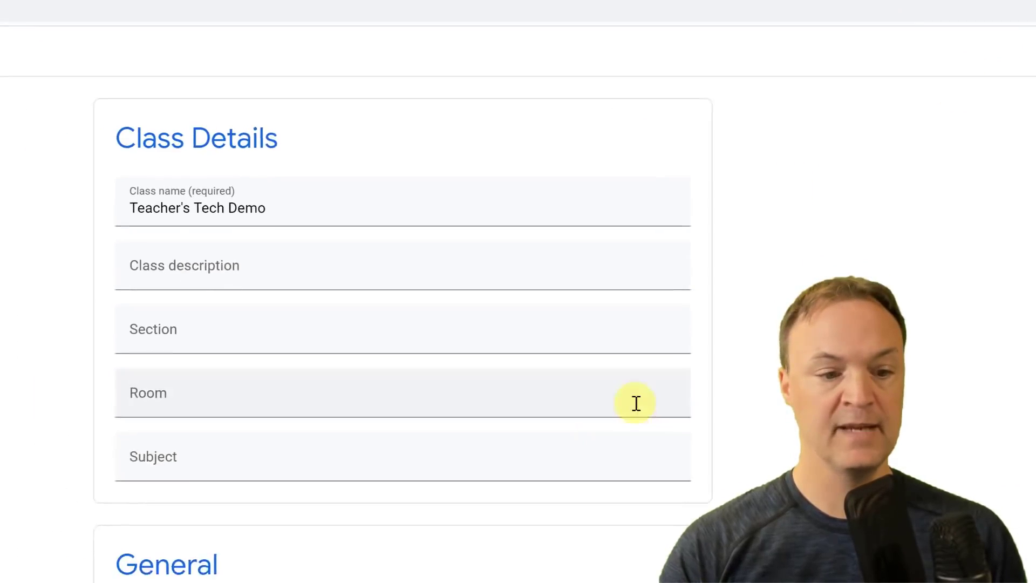
pyautogui.scroll(-5, 459, 491)
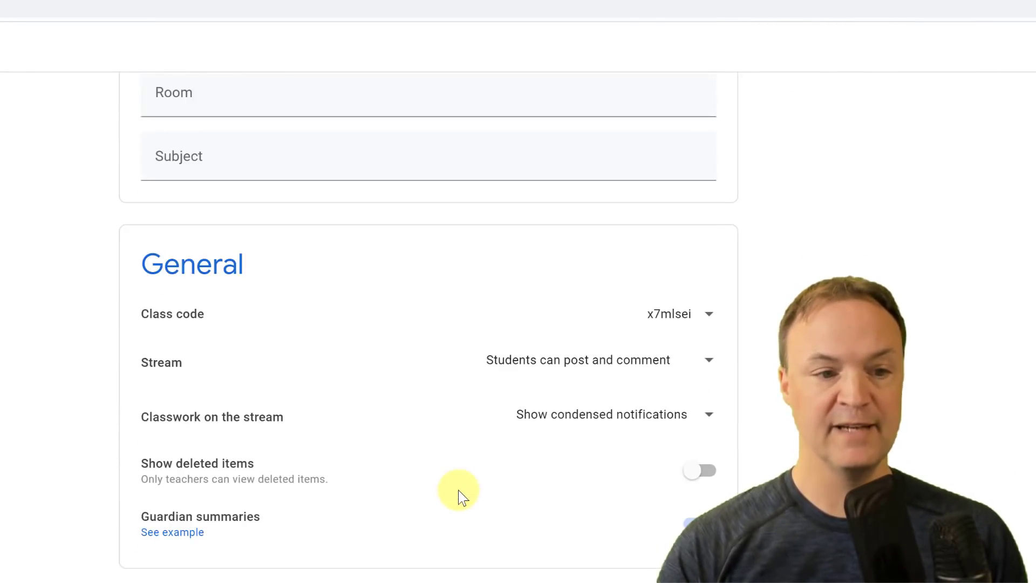
pyautogui.click(709, 316)
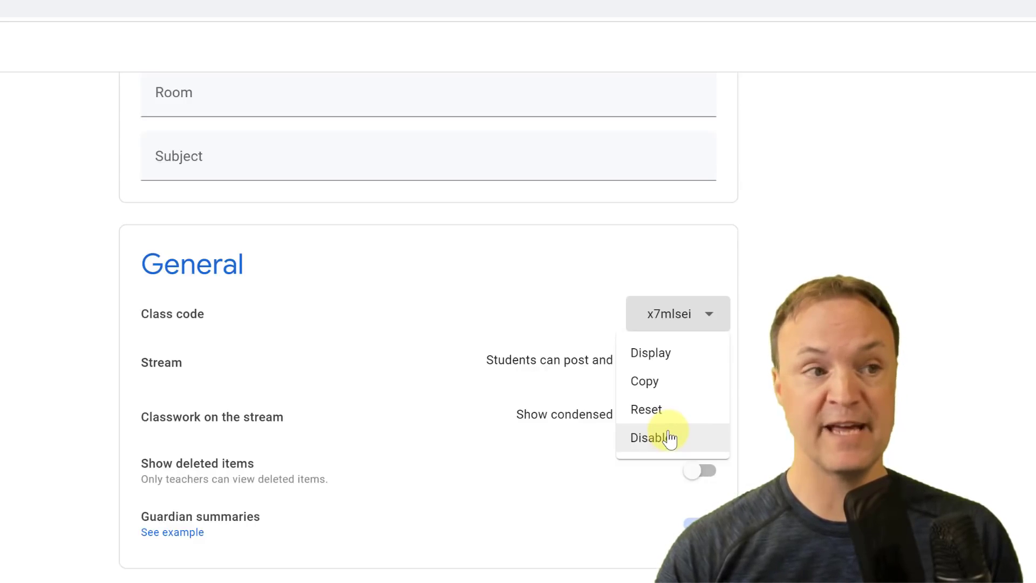
pyautogui.click(809, 367)
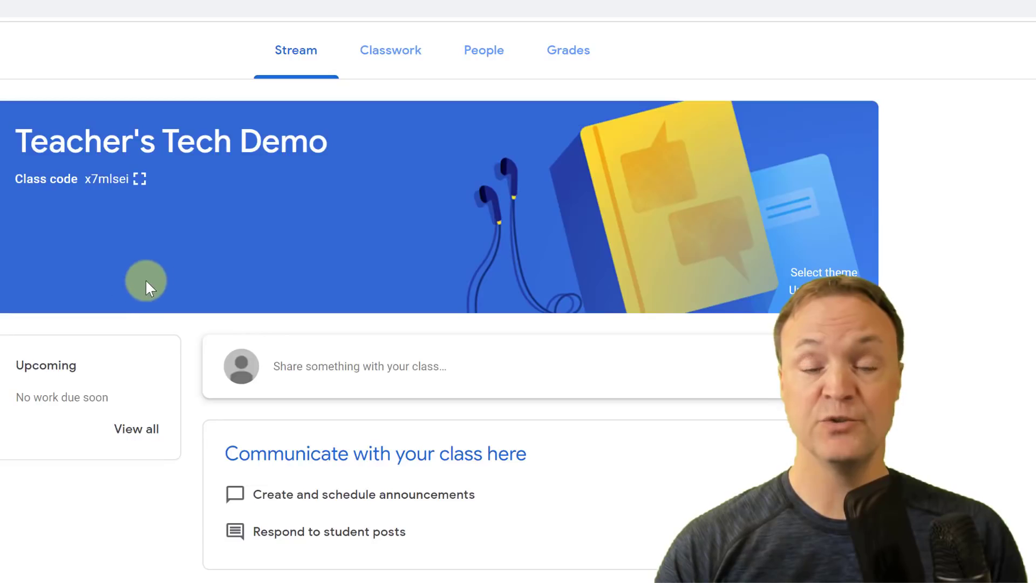
# Invite a student, found by searching their name, to the class from the People tab.
pyautogui.click(489, 58)
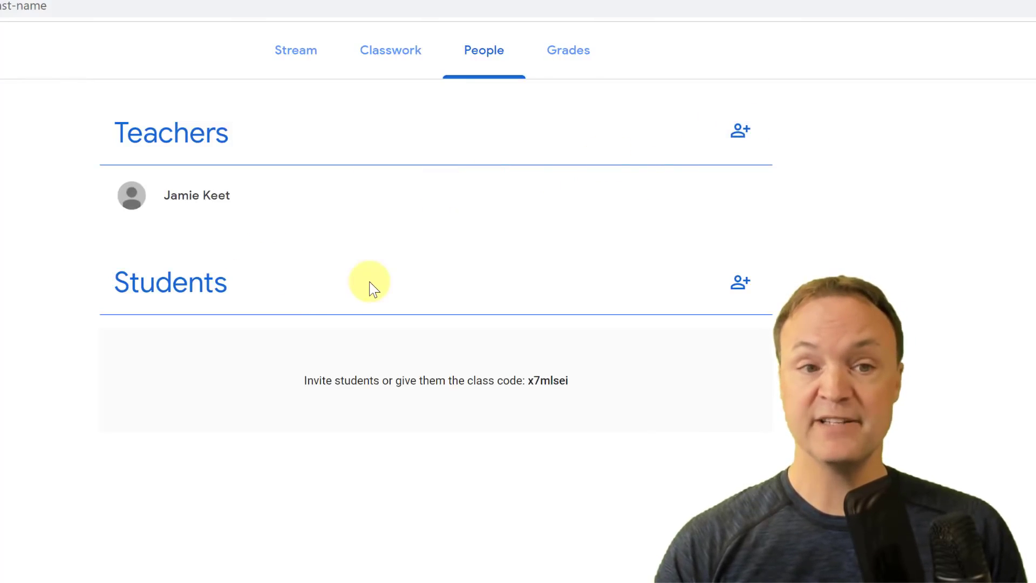
pyautogui.click(738, 285)
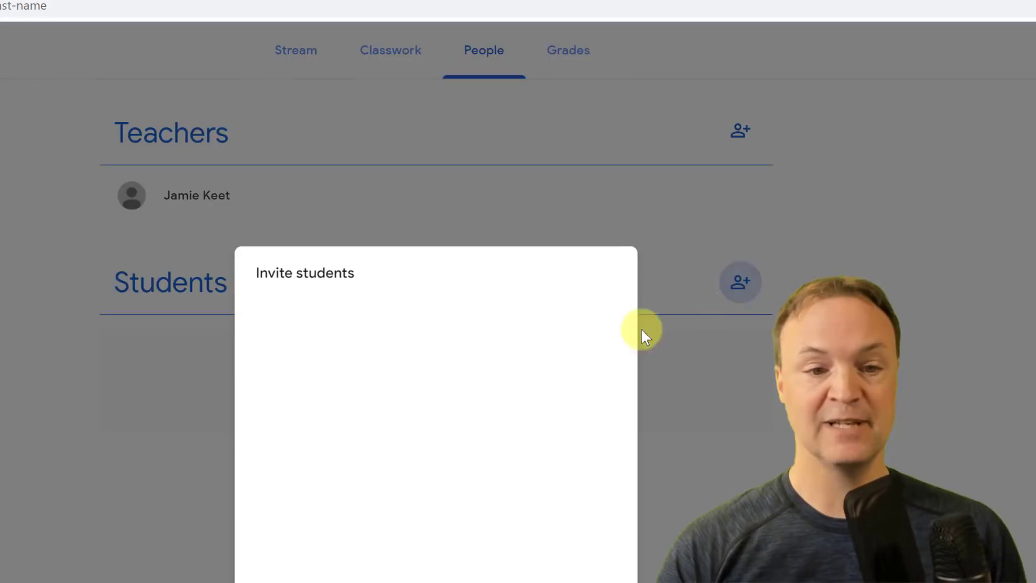
pyautogui.write('as')
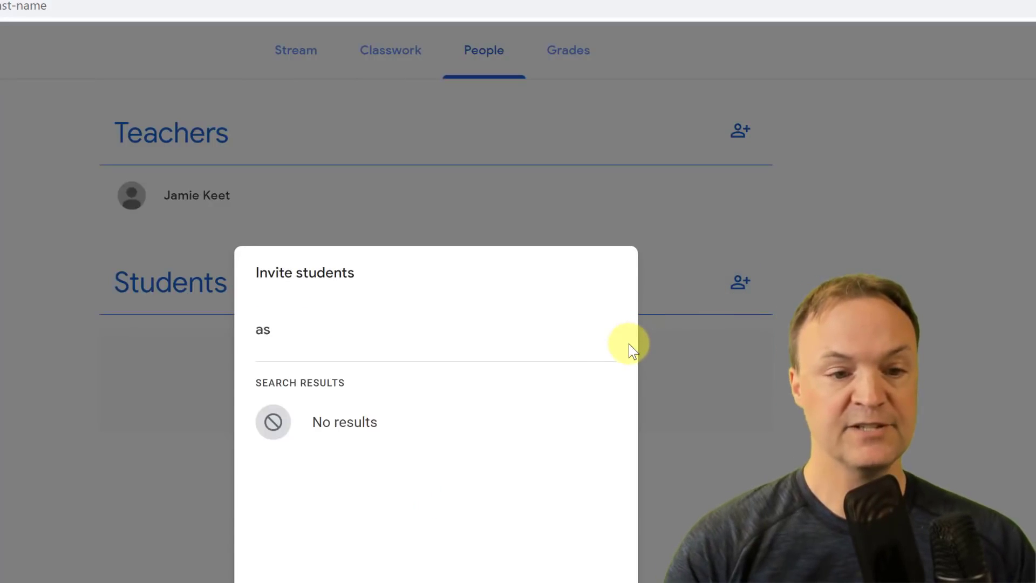
pyautogui.write('hton')
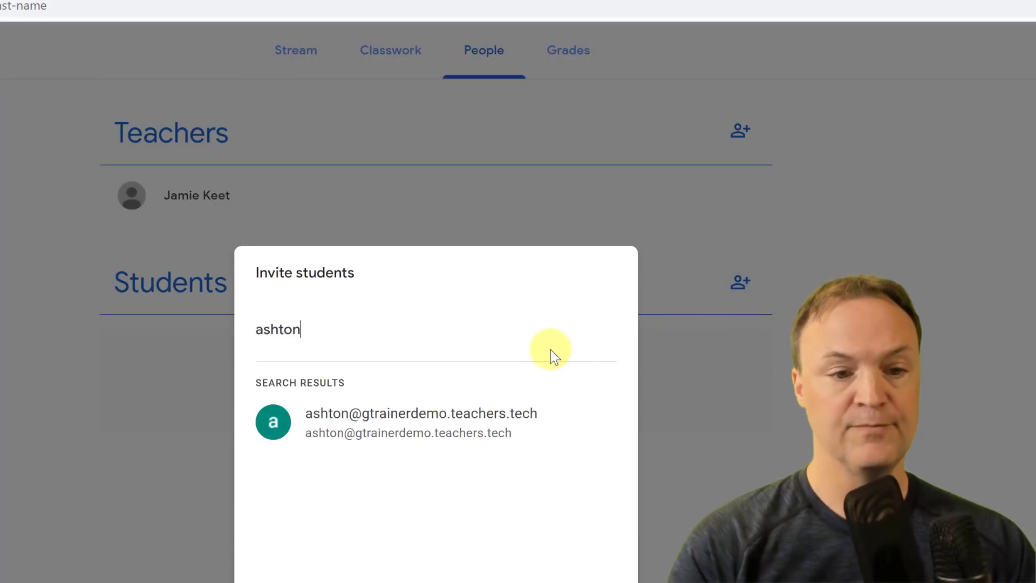
pyautogui.click(492, 418)
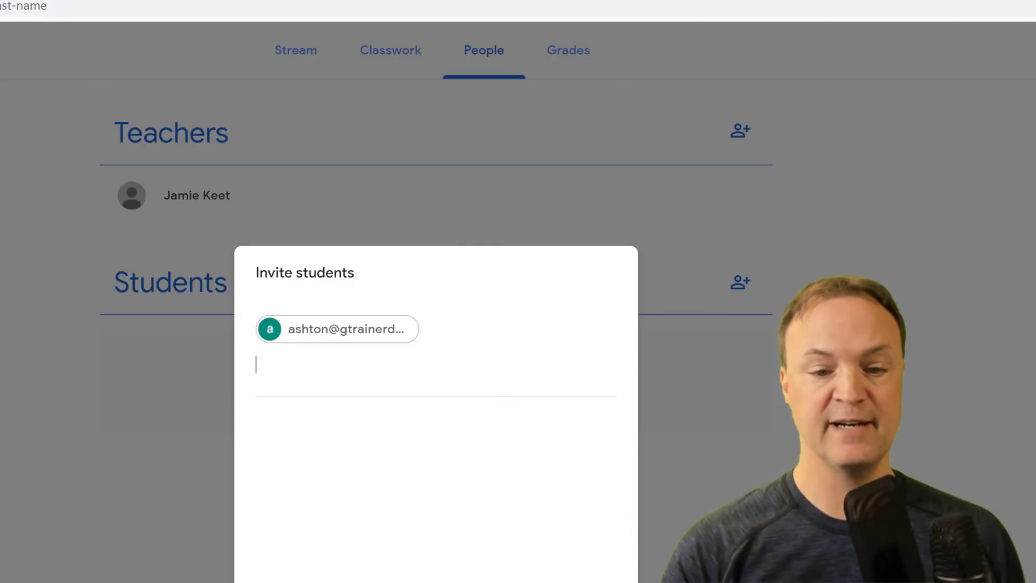
pyautogui.click(621, 452)
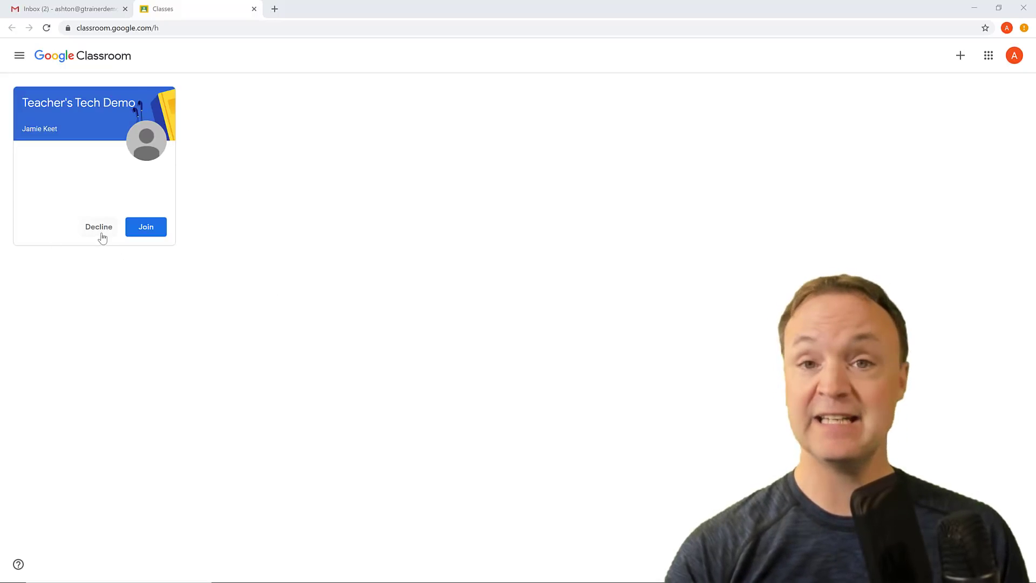
# Join Teacher's Tech Demo as the invited student, then switch to a second student's Chrome profile.
pyautogui.click(148, 231)
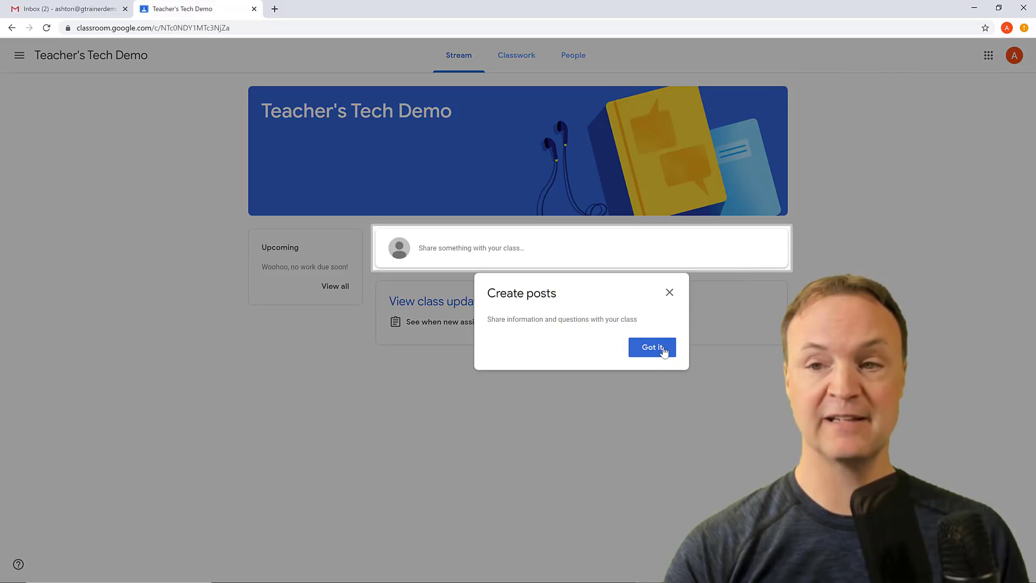
pyautogui.click(663, 348)
pyautogui.click(1007, 28)
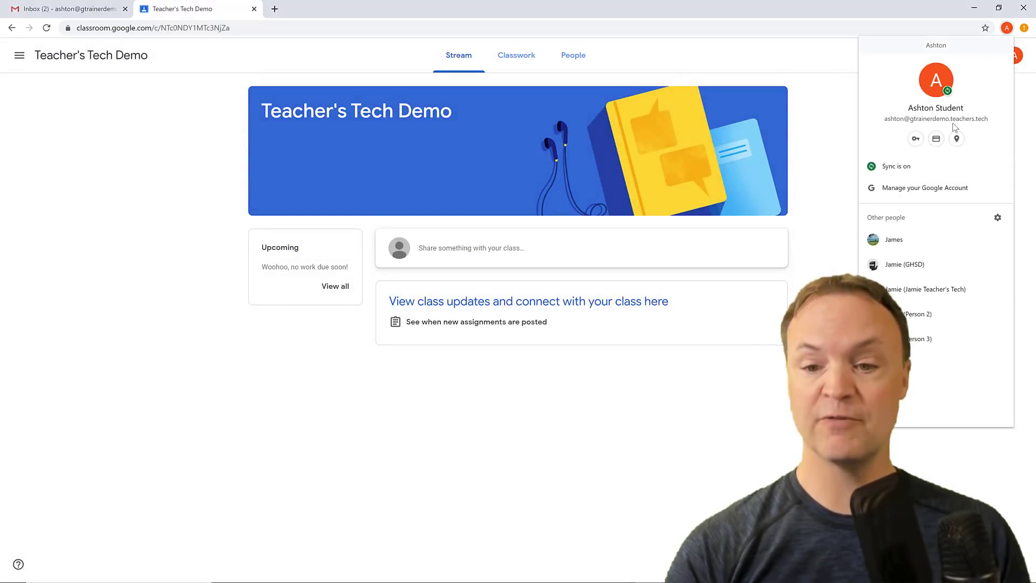
pyautogui.click(932, 361)
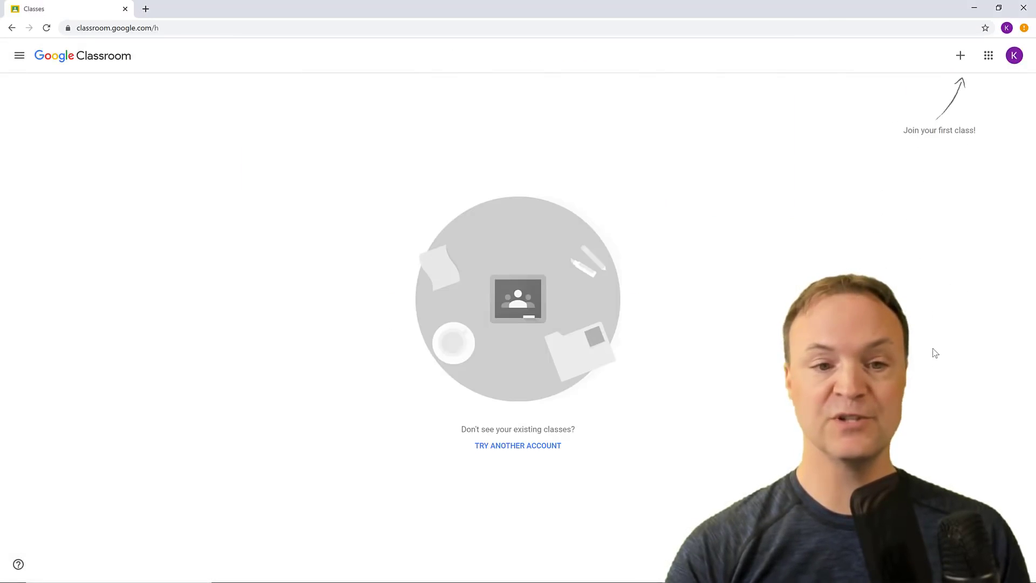
# Join Teacher's Tech Demo as the second student by entering the class code.
pyautogui.click(960, 58)
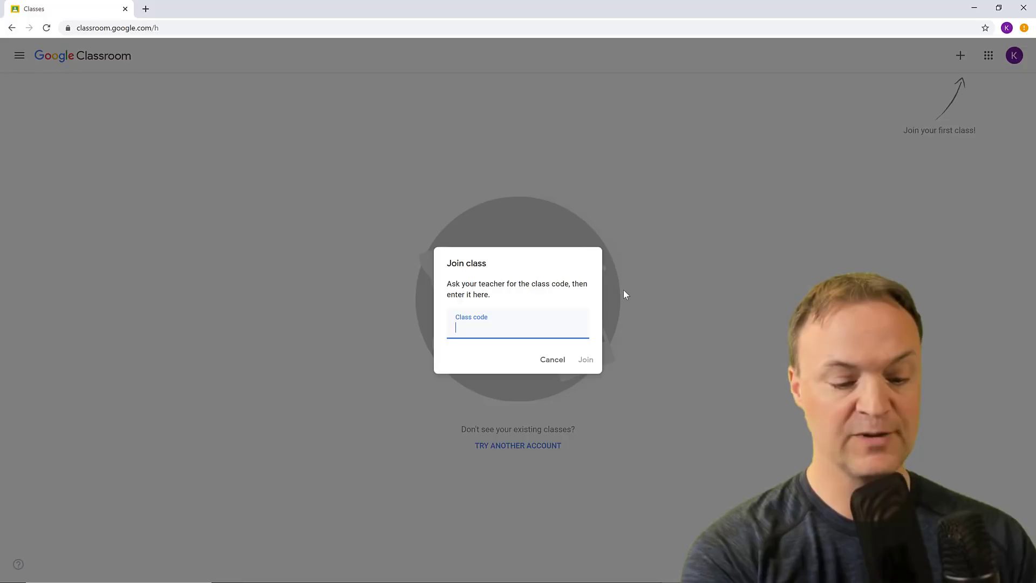
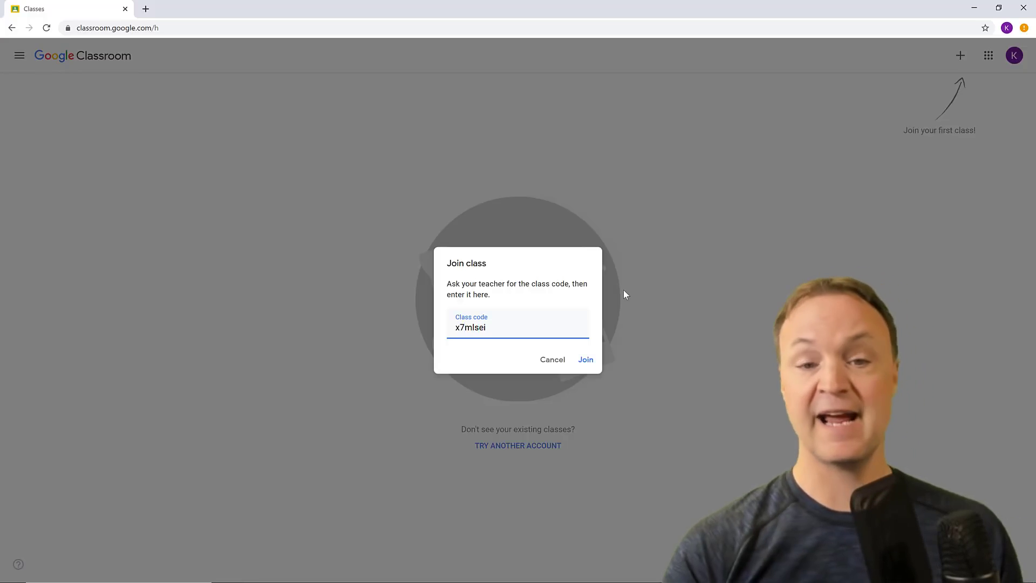
pyautogui.click(586, 359)
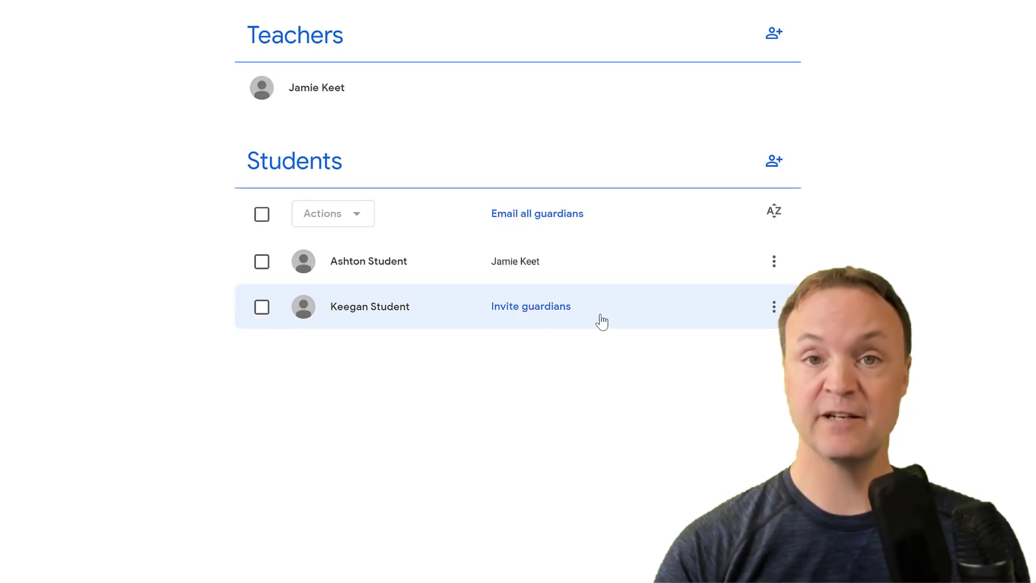
# Cancel a guardian invitation for the second student, then start an email to that student.
pyautogui.click(542, 309)
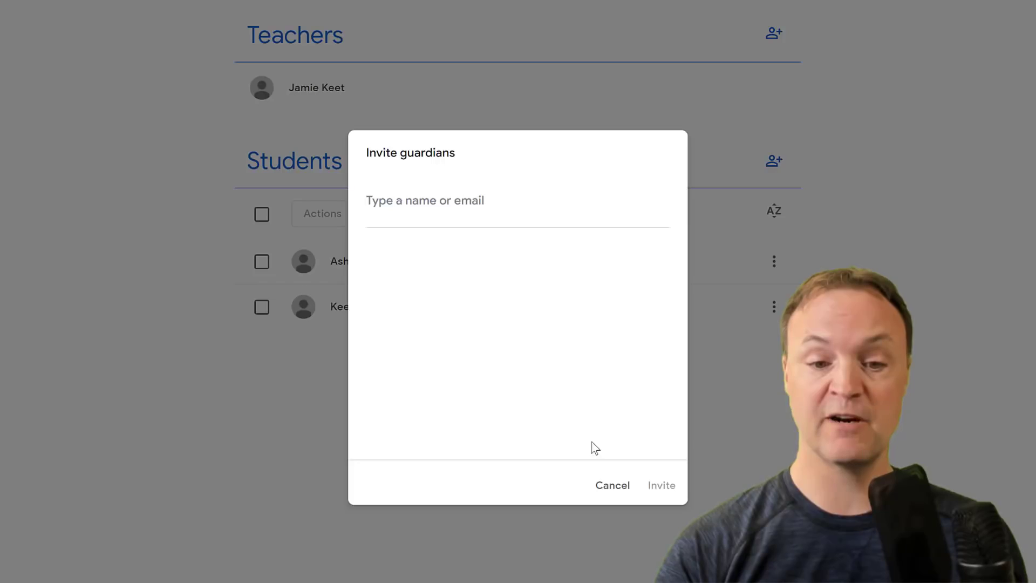
pyautogui.click(615, 489)
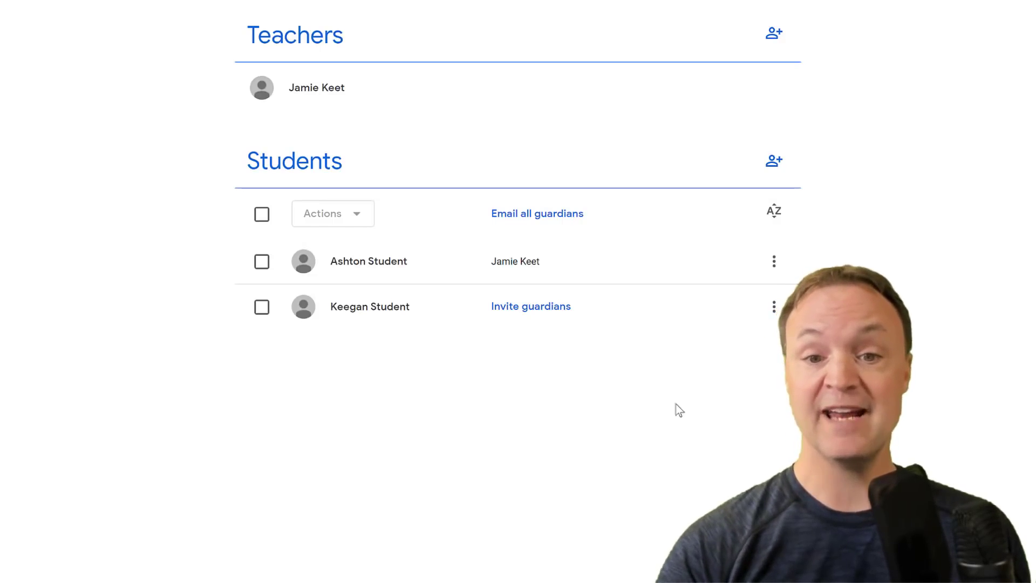
pyautogui.click(774, 308)
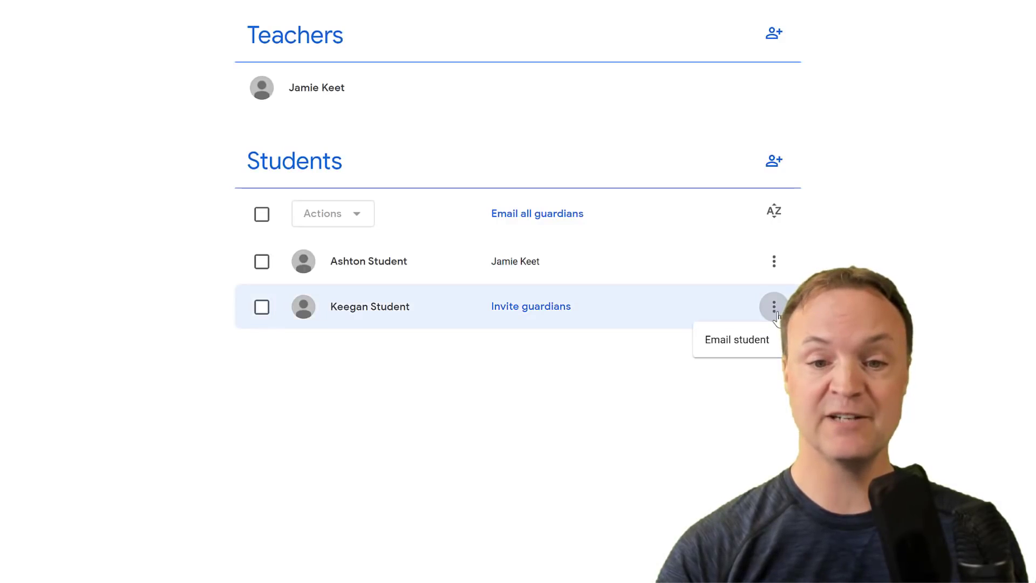
pyautogui.click(754, 354)
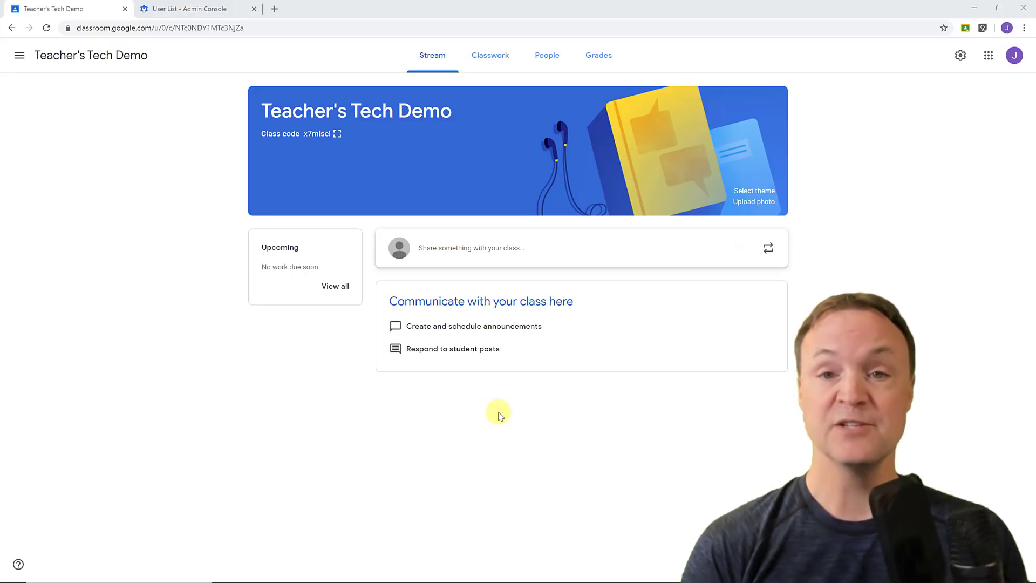
# Start a 'Welcome!' announcement addressed to all students.
pyautogui.click(493, 251)
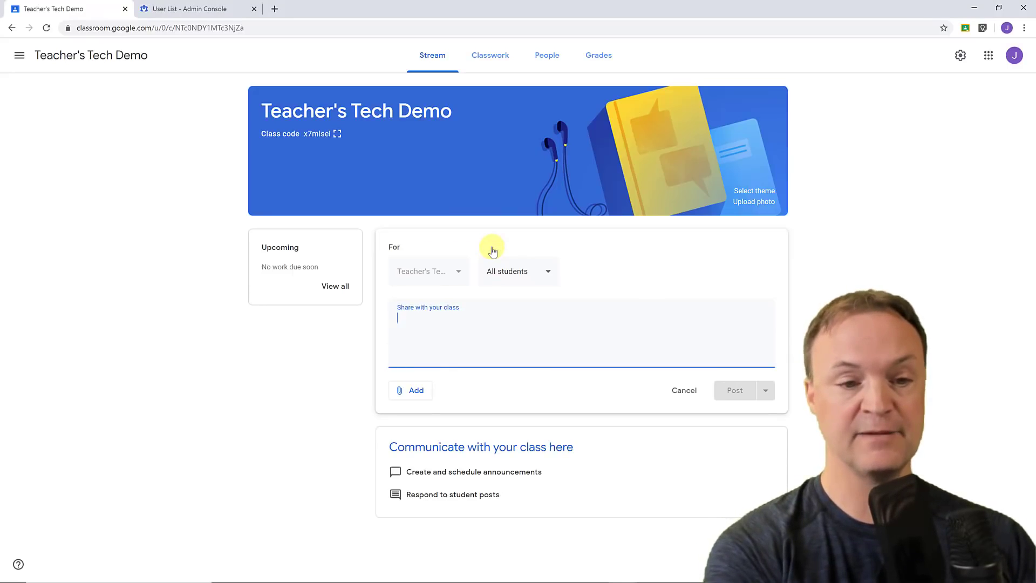
pyautogui.write('Weo')
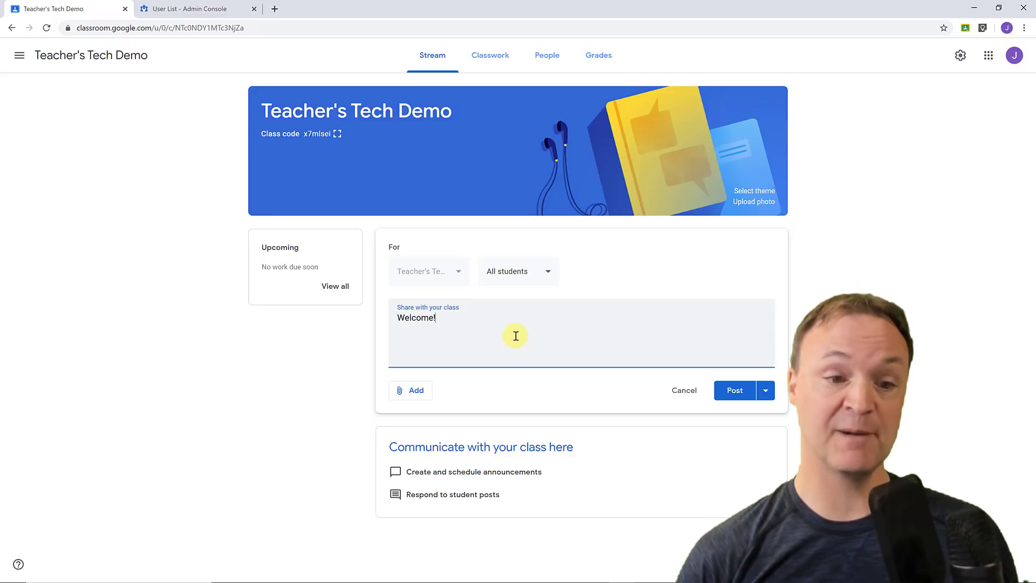
pyautogui.click(548, 283)
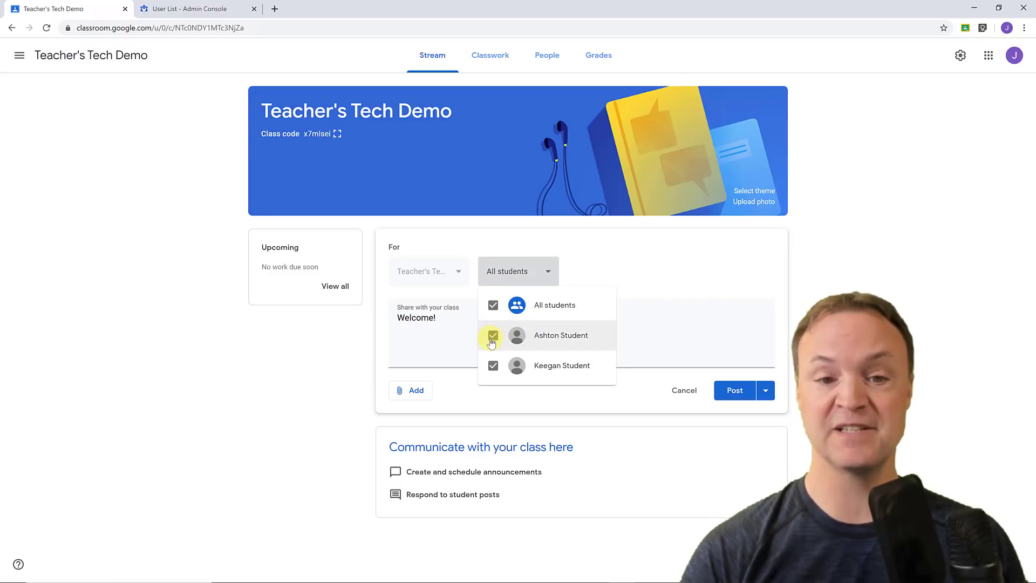
pyautogui.click(598, 267)
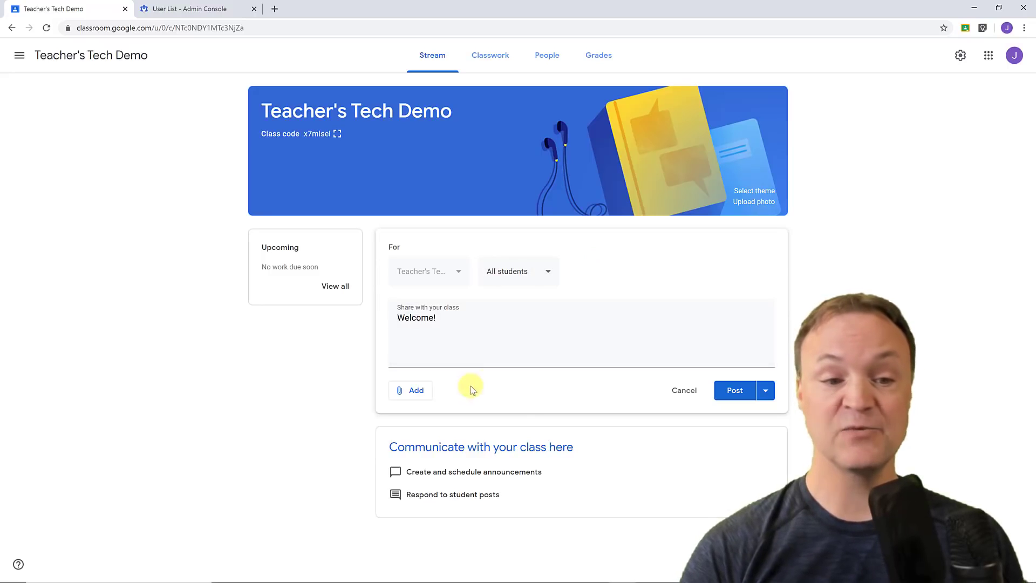
# Attach 170804_A_Lombok_021.mp4 from Google Drive and post the announcement.
pyautogui.click(416, 394)
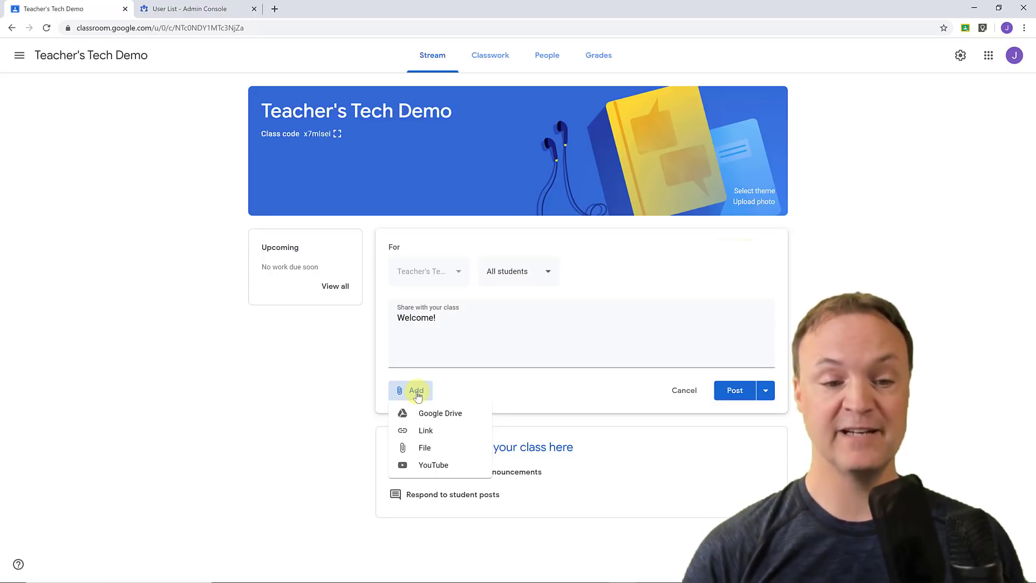
pyautogui.click(450, 417)
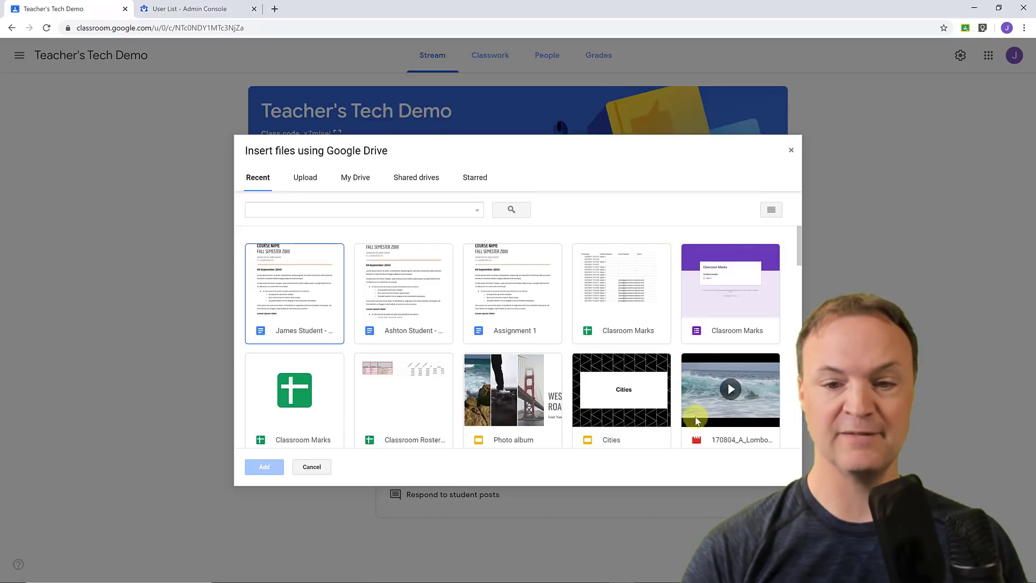
pyautogui.click(701, 406)
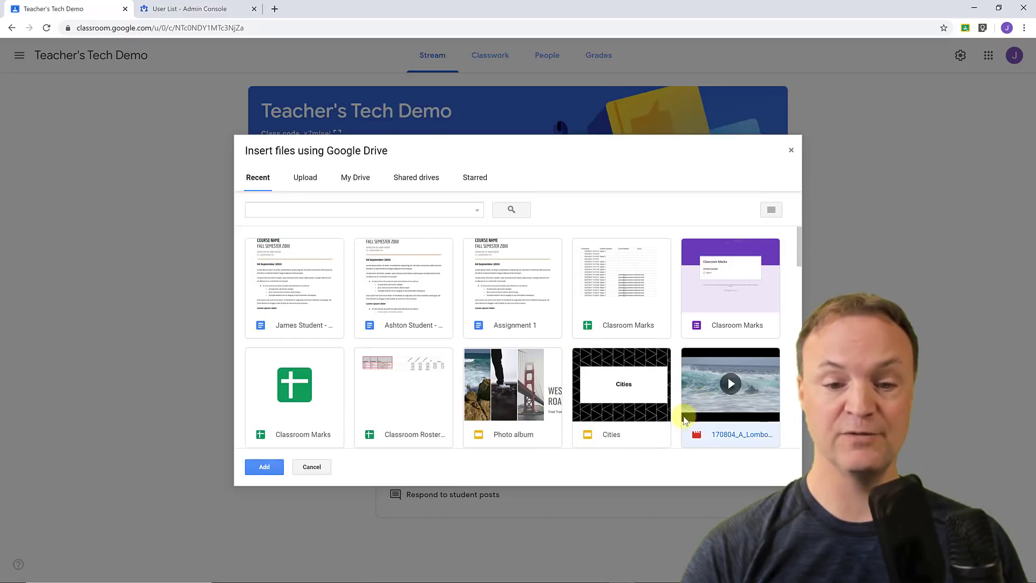
pyautogui.click(264, 466)
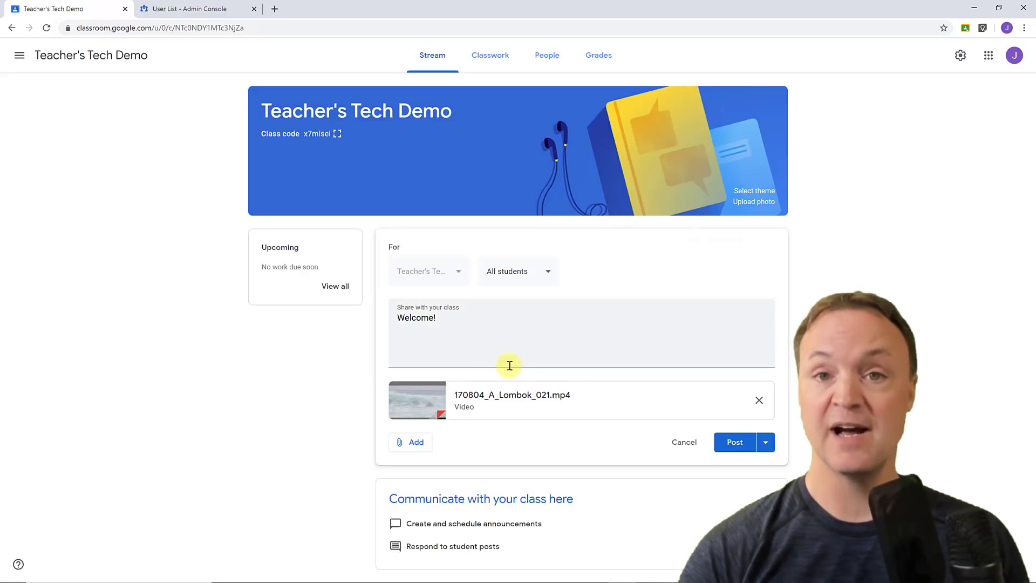
pyautogui.click(766, 443)
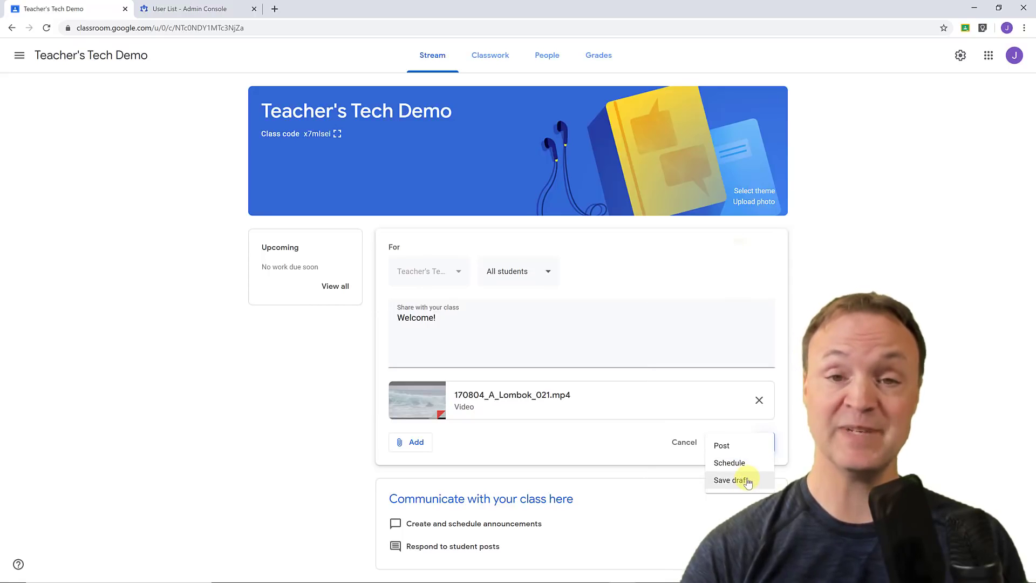
pyautogui.click(734, 445)
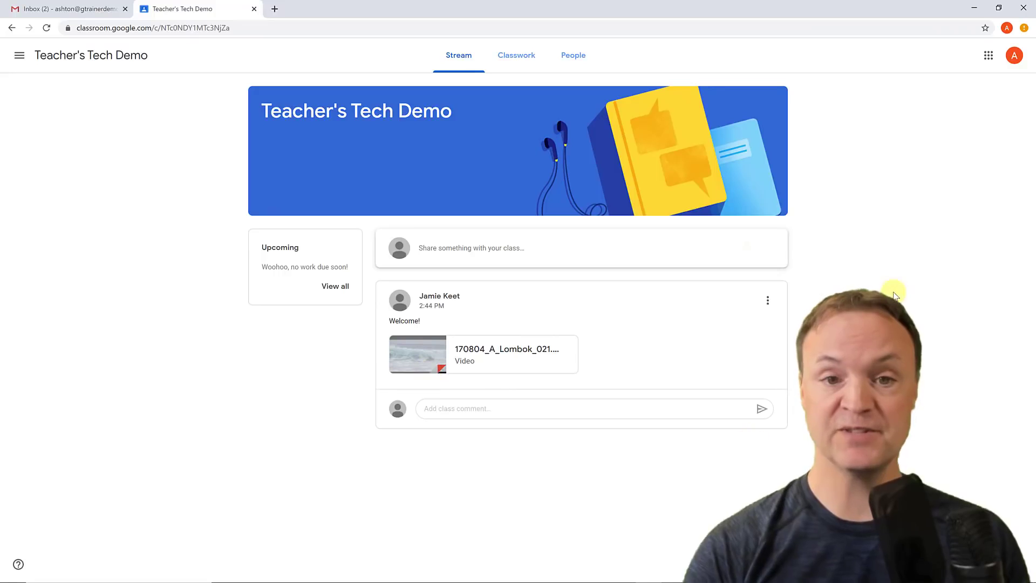
# As the student, post the class comment 'wow!' under the Welcome video announcement.
pyautogui.click(471, 409)
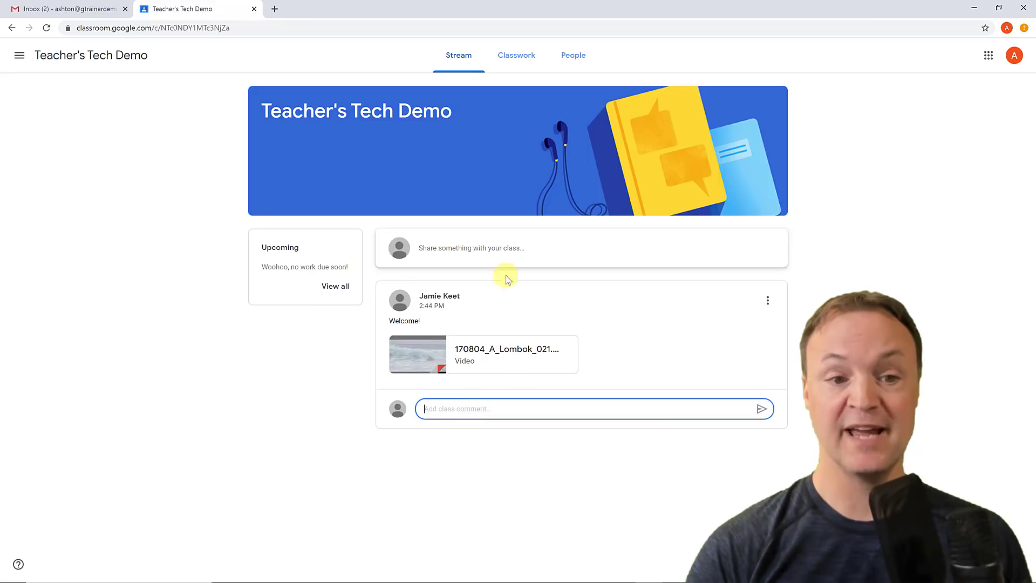
pyautogui.click(485, 255)
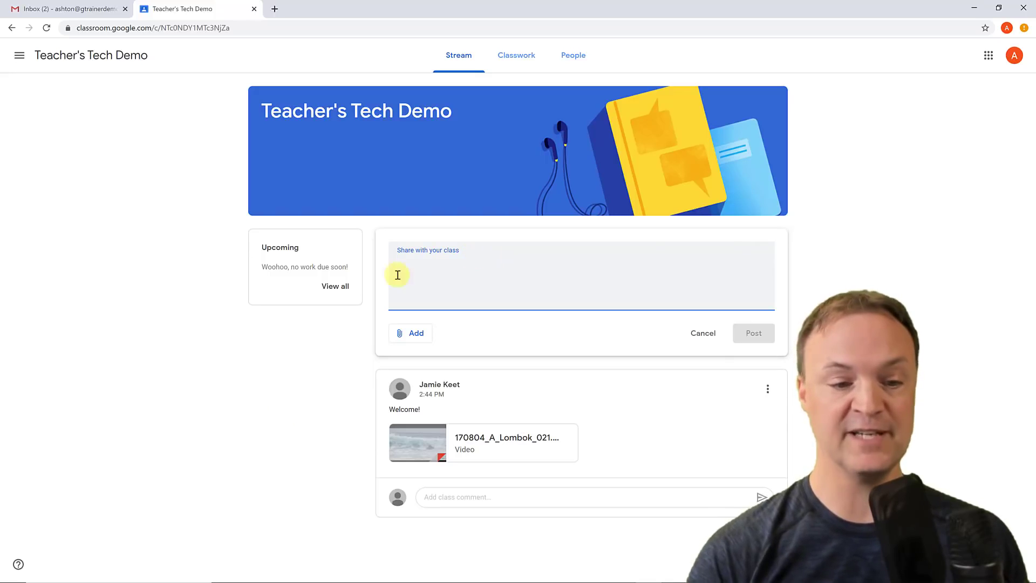
pyautogui.click(477, 498)
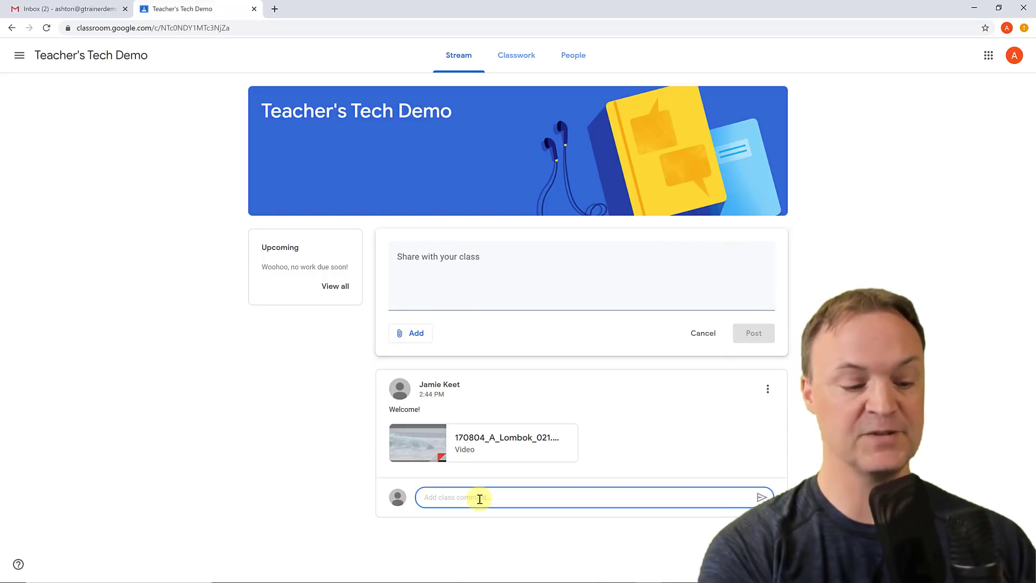
pyautogui.write('wowo')
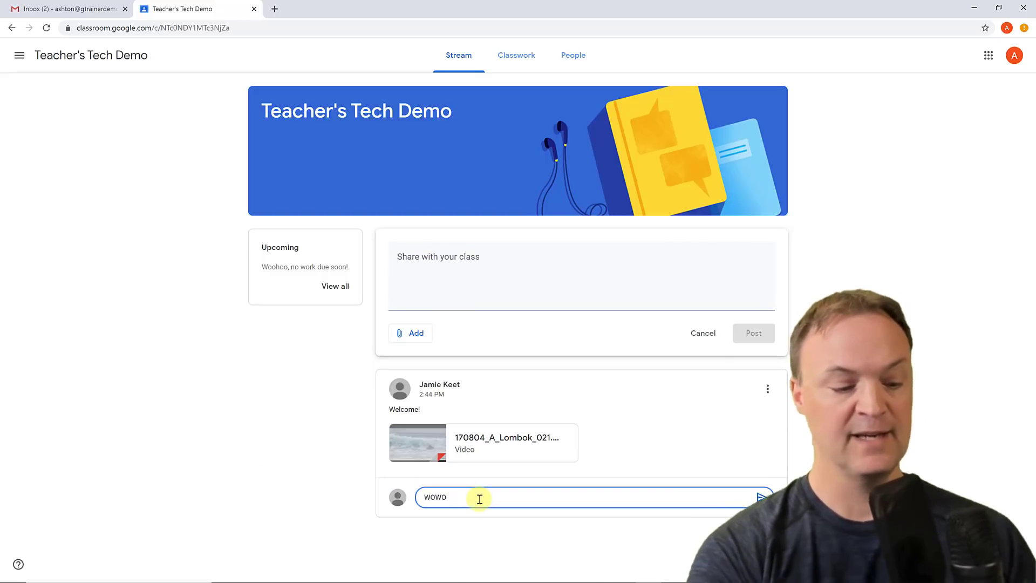
pyautogui.press('BackSpace')
pyautogui.write('!')
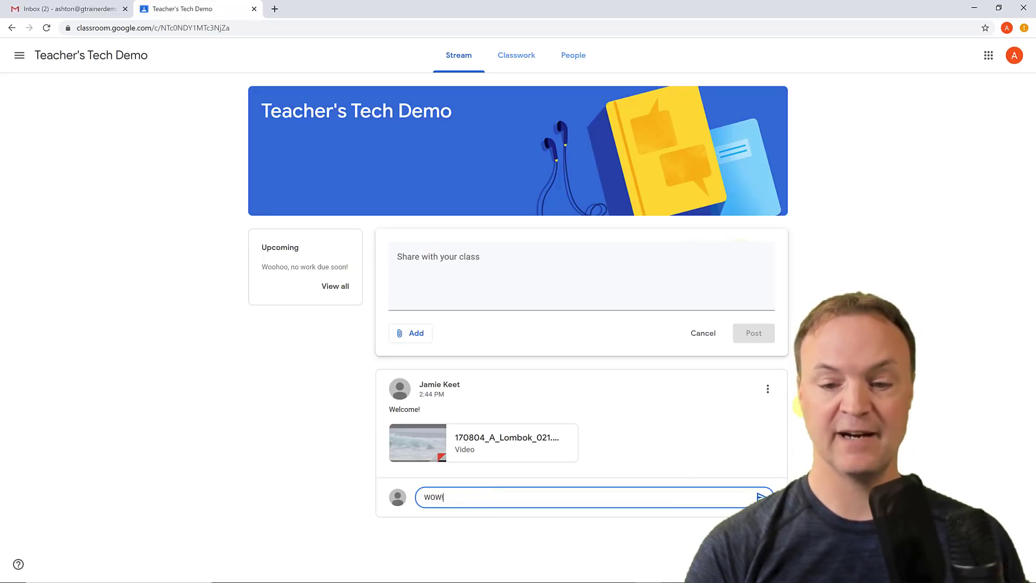
pyautogui.click(754, 494)
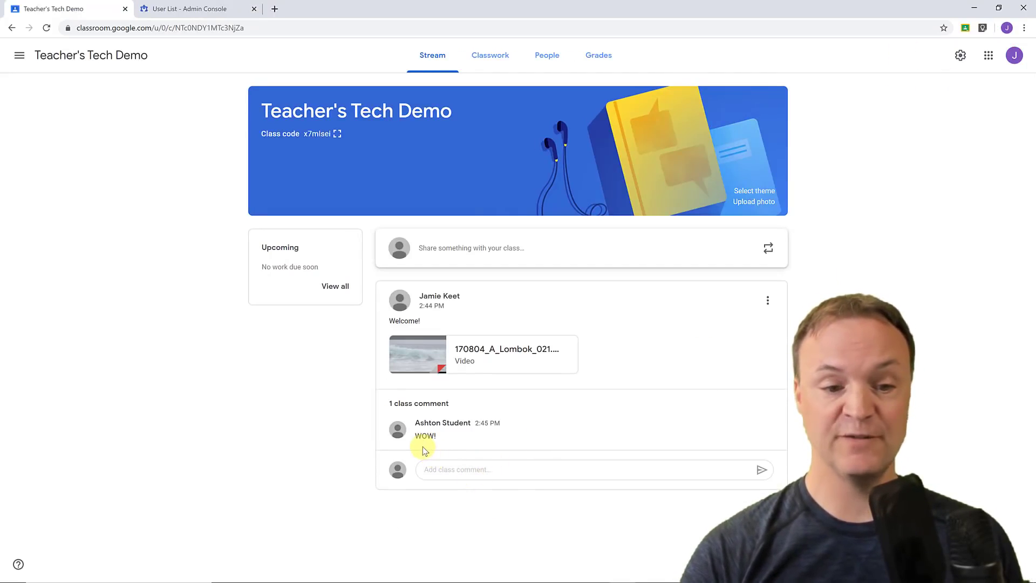
# From the teacher's stream, view the student's WOW! comment options (Delete/Mute) and close them without acting.
pyautogui.moveTo(627, 424)
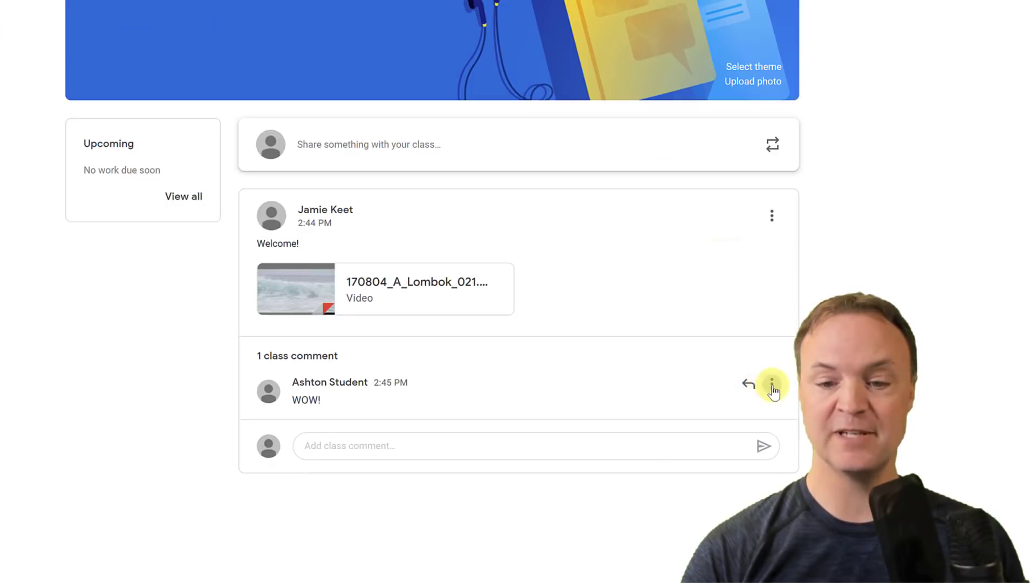
pyautogui.click(772, 386)
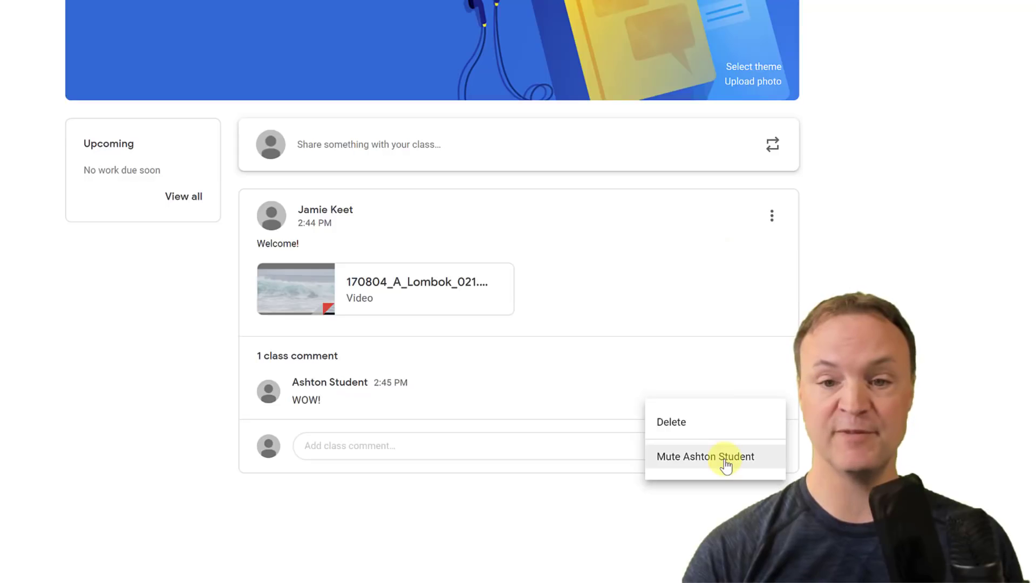
pyautogui.click(892, 251)
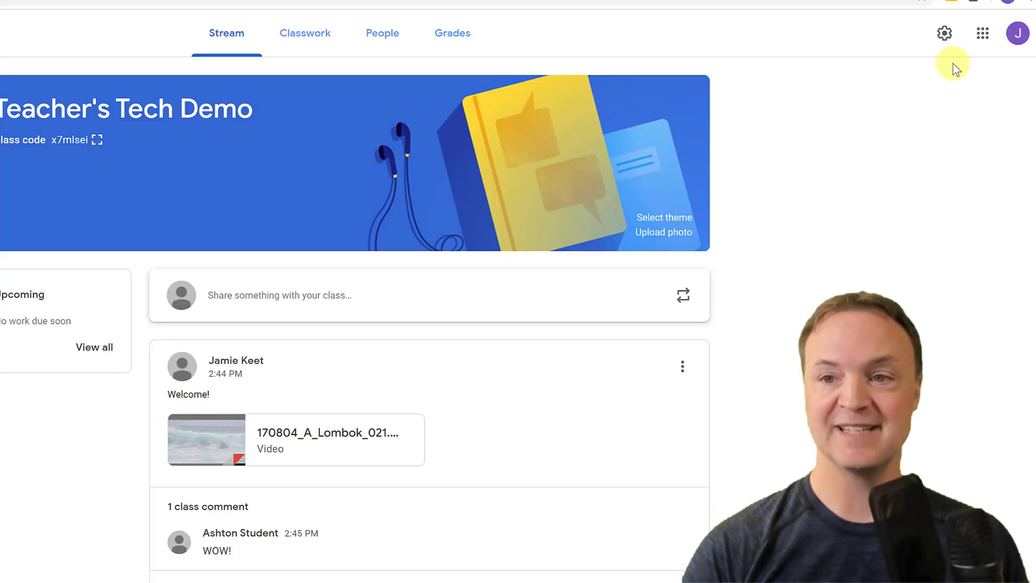
pyautogui.click(944, 49)
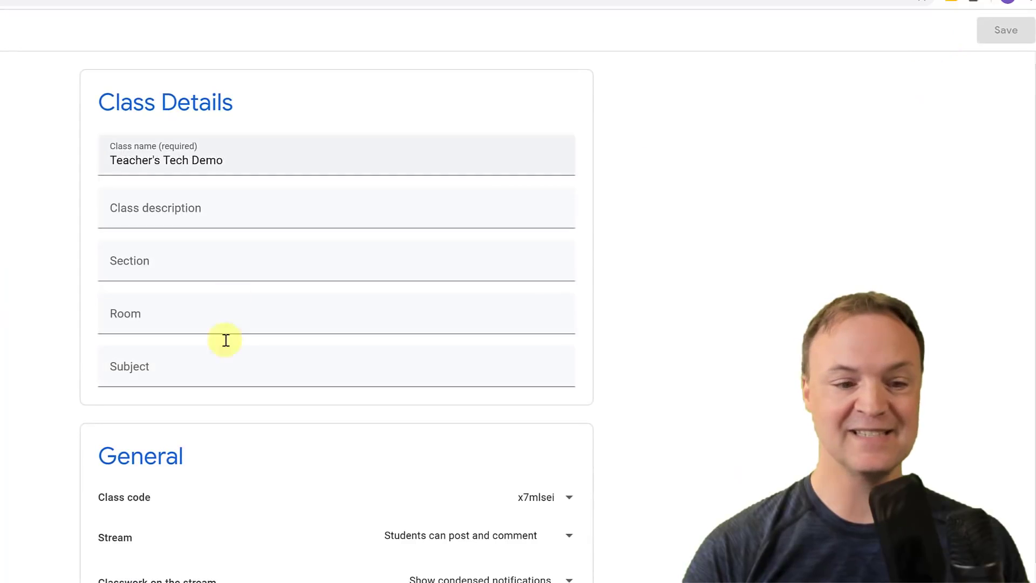
pyautogui.scroll(-5, 213, 347)
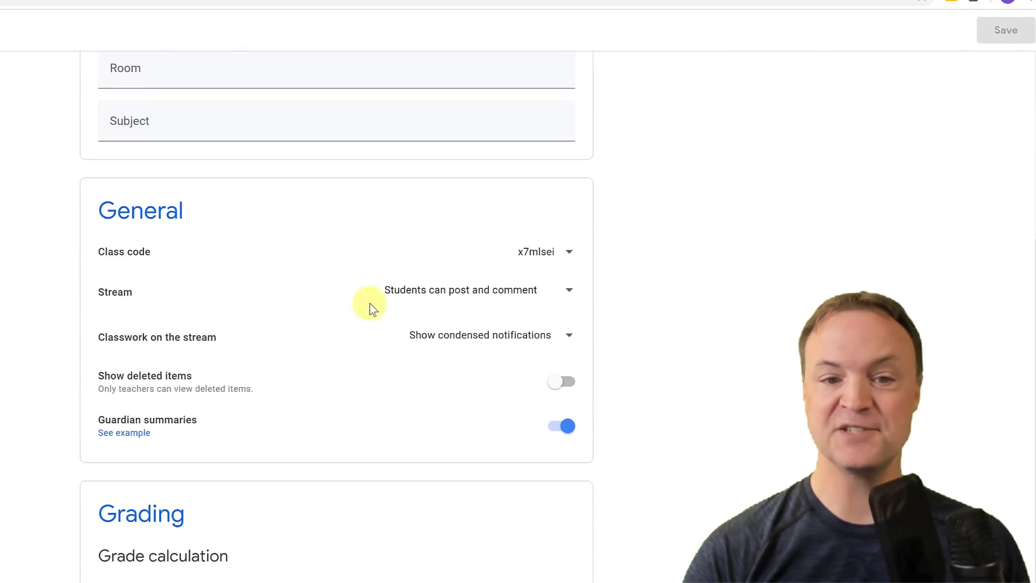
pyautogui.click(565, 297)
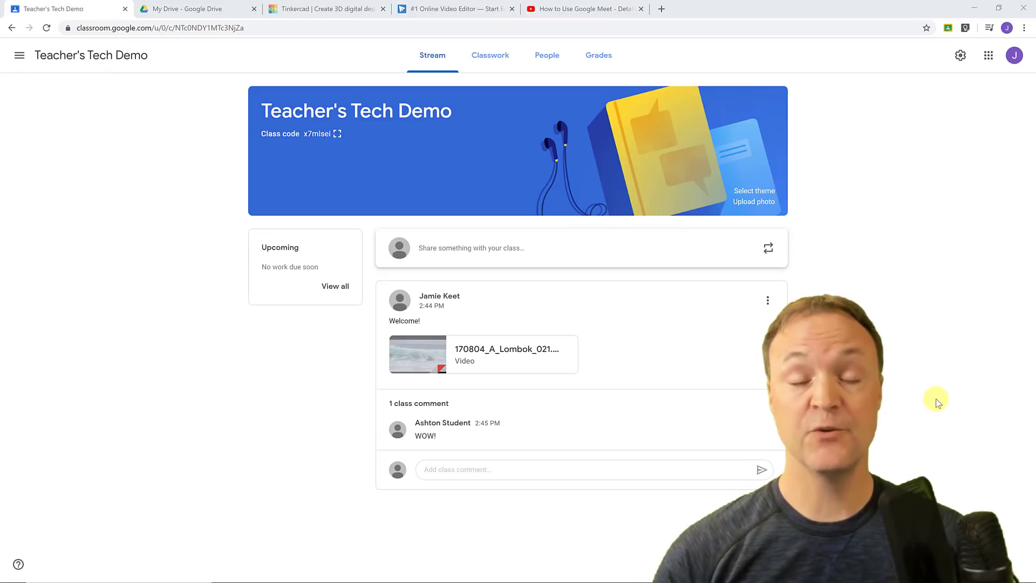
# On the Classwork page, create a topic named 'Resources'.
pyautogui.click(501, 56)
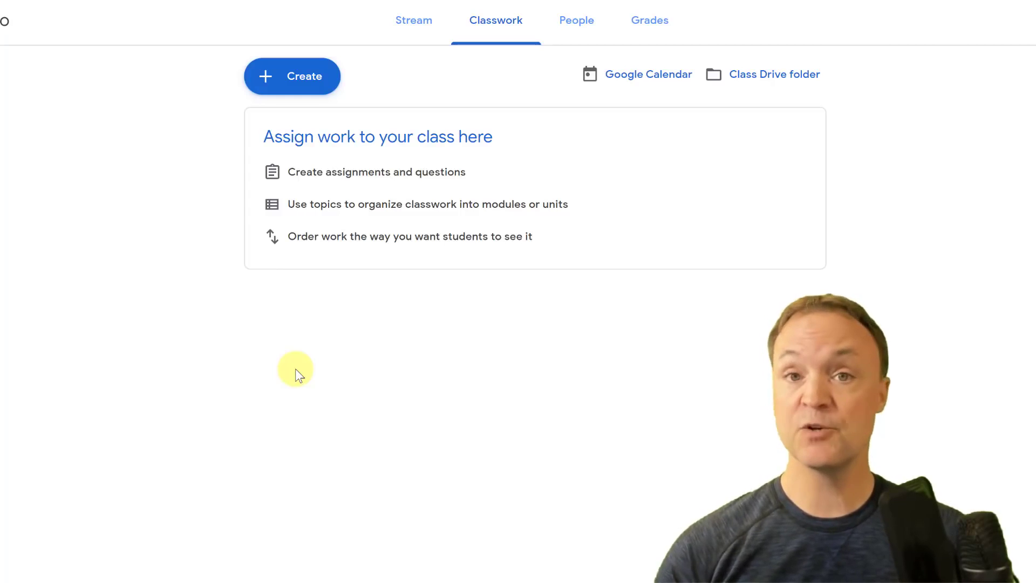
pyautogui.click(302, 81)
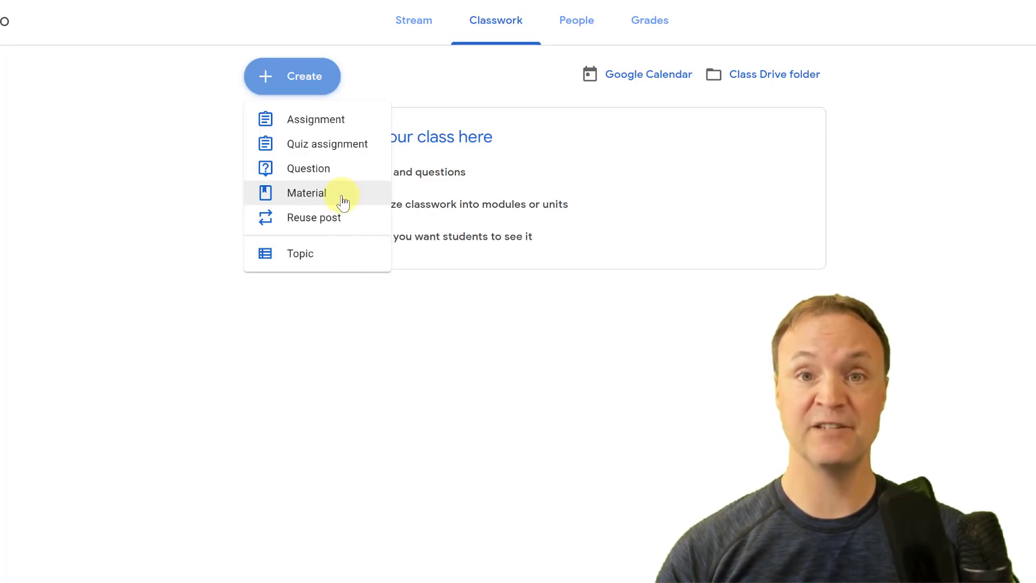
pyautogui.click(320, 263)
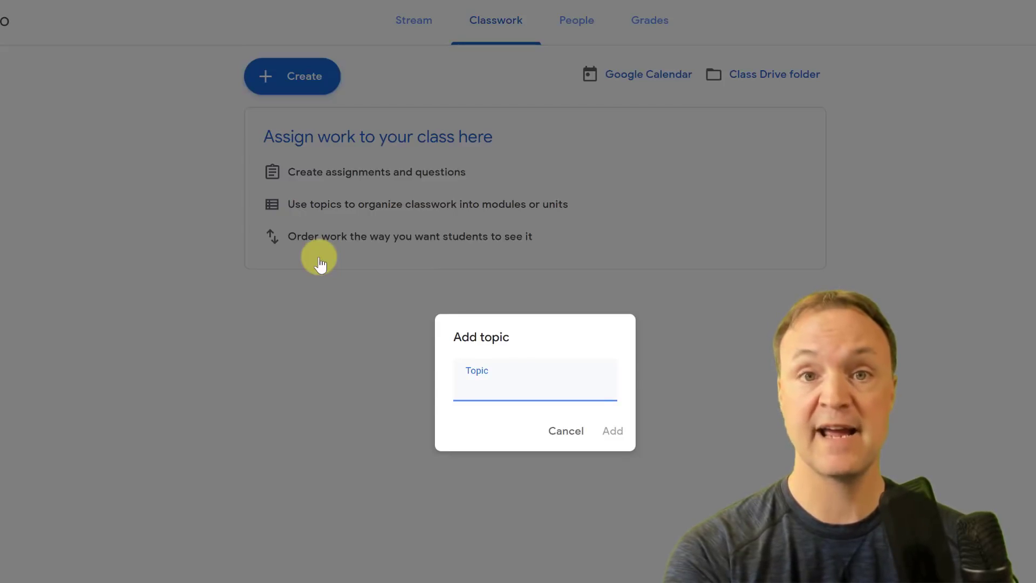
pyautogui.write('Resources')
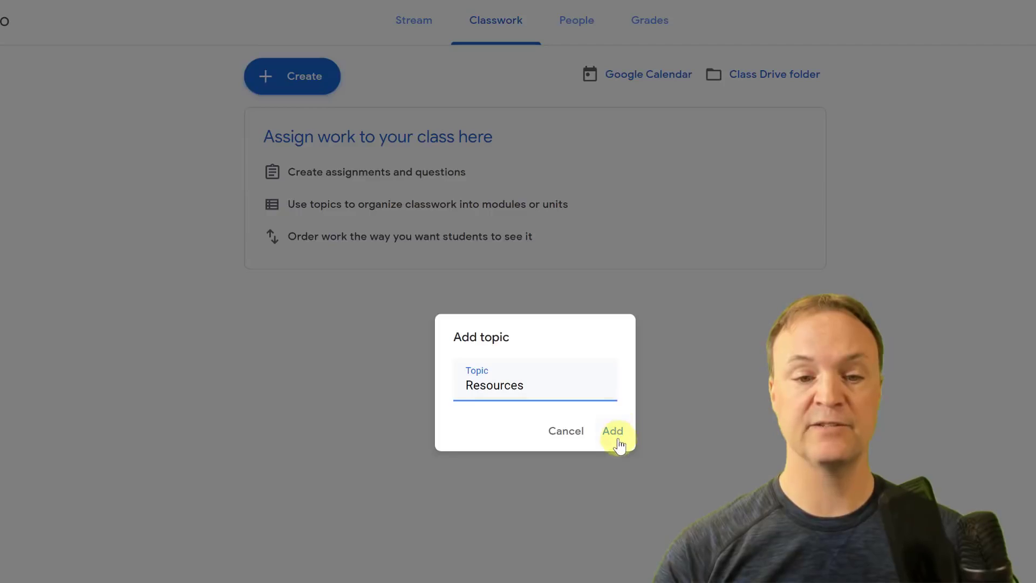
pyautogui.click(617, 437)
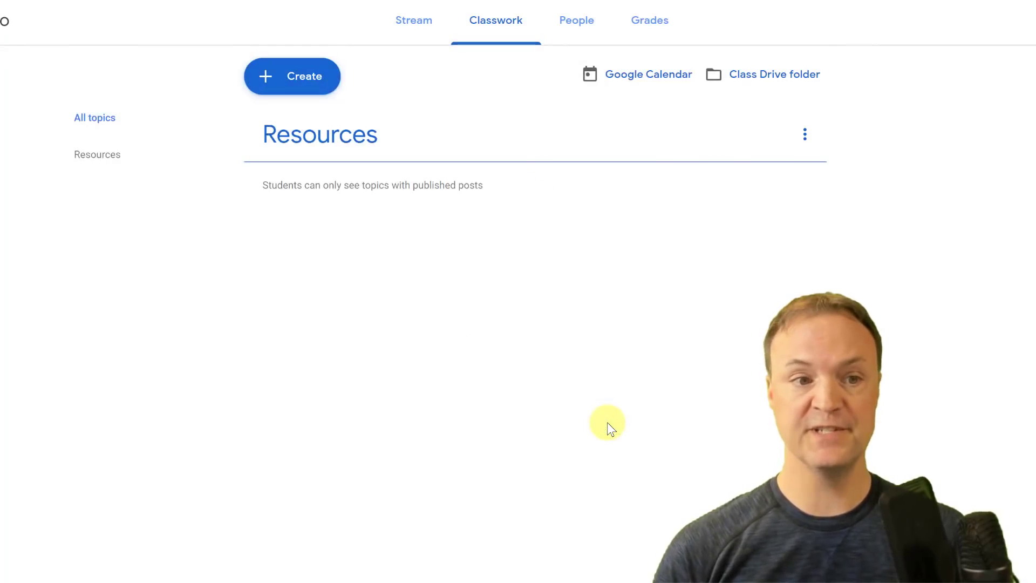
# Create a second topic named 'Material'.
pyautogui.click(305, 82)
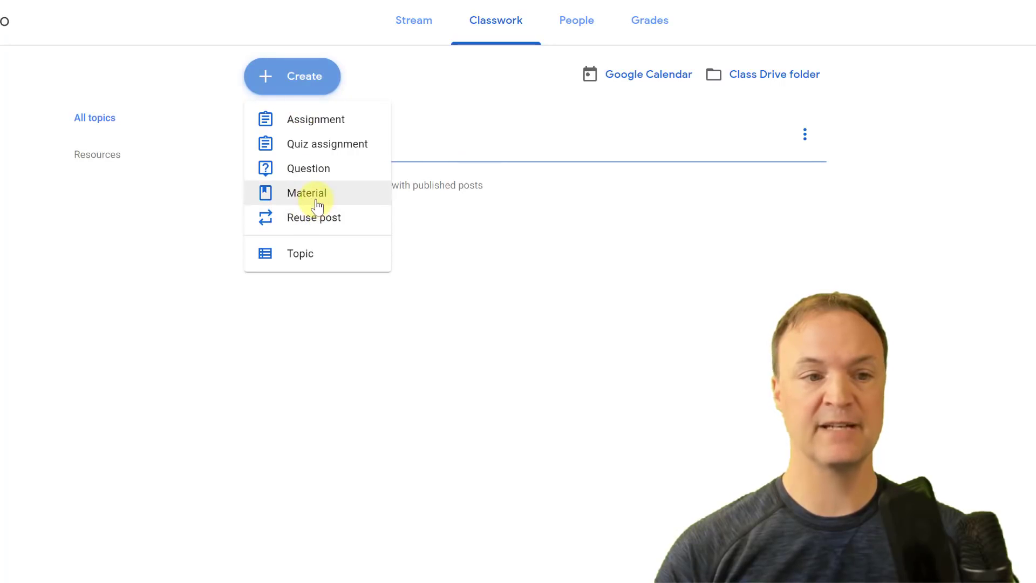
pyautogui.click(308, 264)
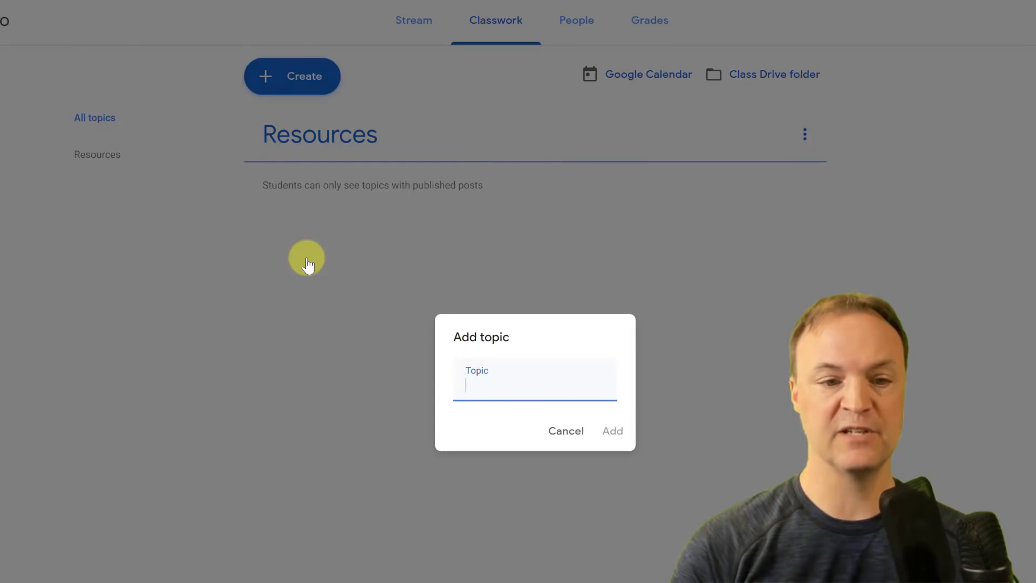
pyautogui.write('Materi')
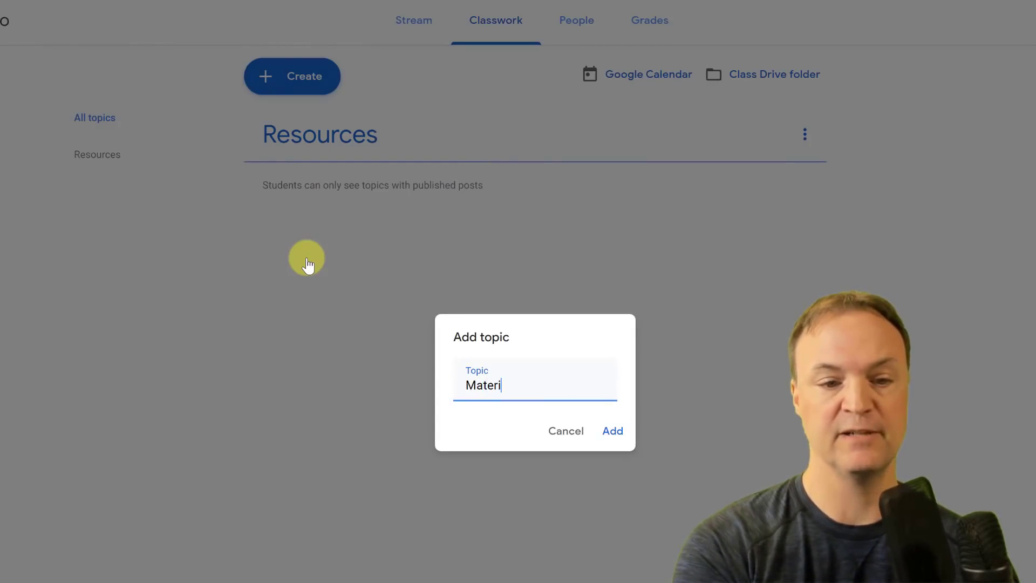
pyautogui.write('al')
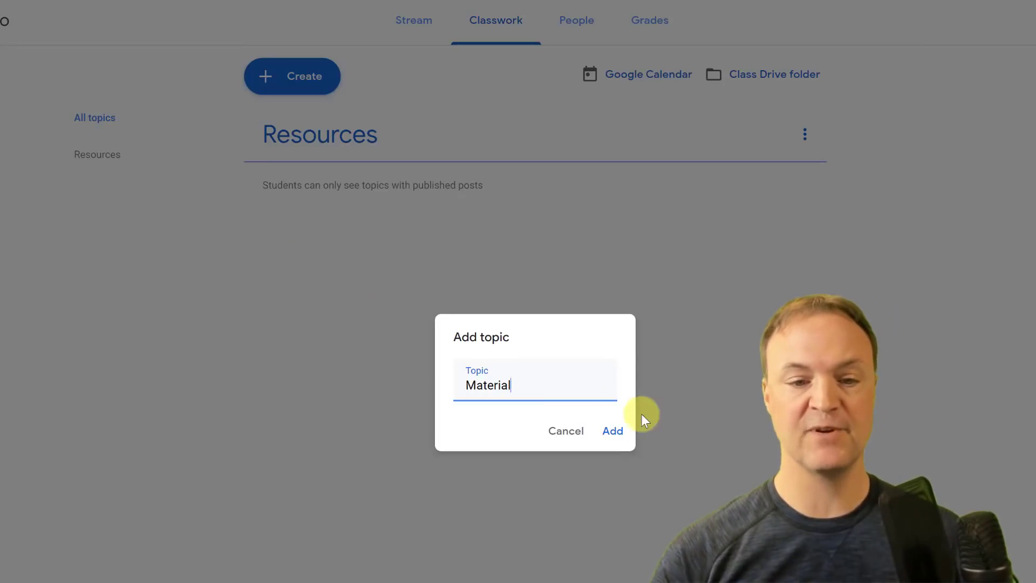
pyautogui.click(617, 431)
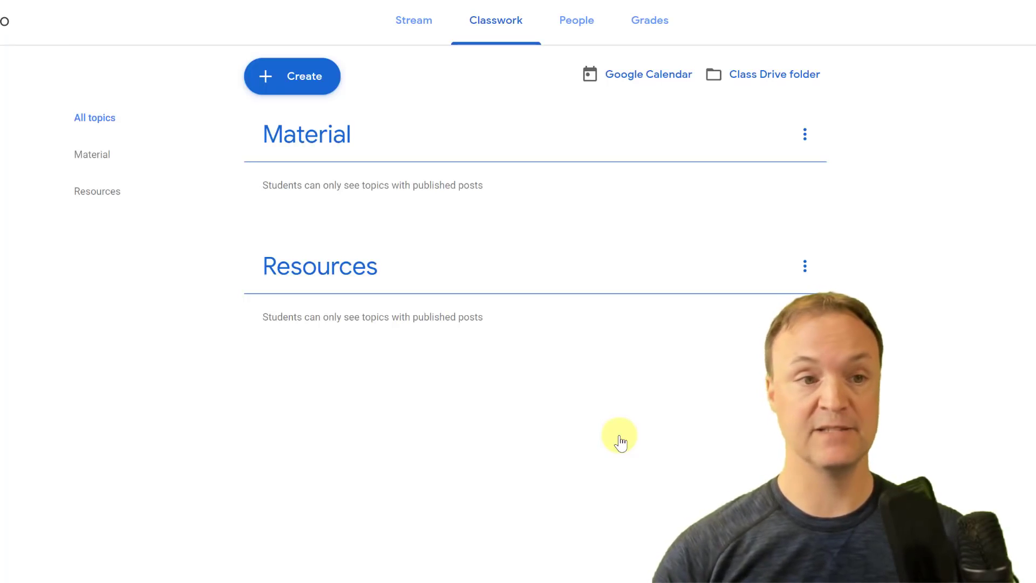
# Draft a new Material post titled 'Outline' with the description 'Info'.
pyautogui.click(317, 84)
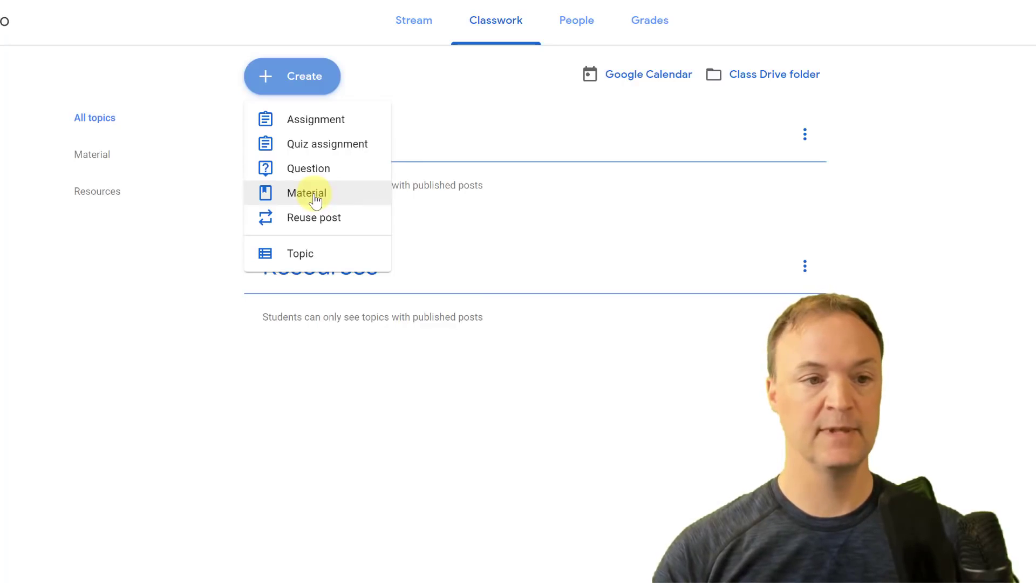
pyautogui.click(316, 198)
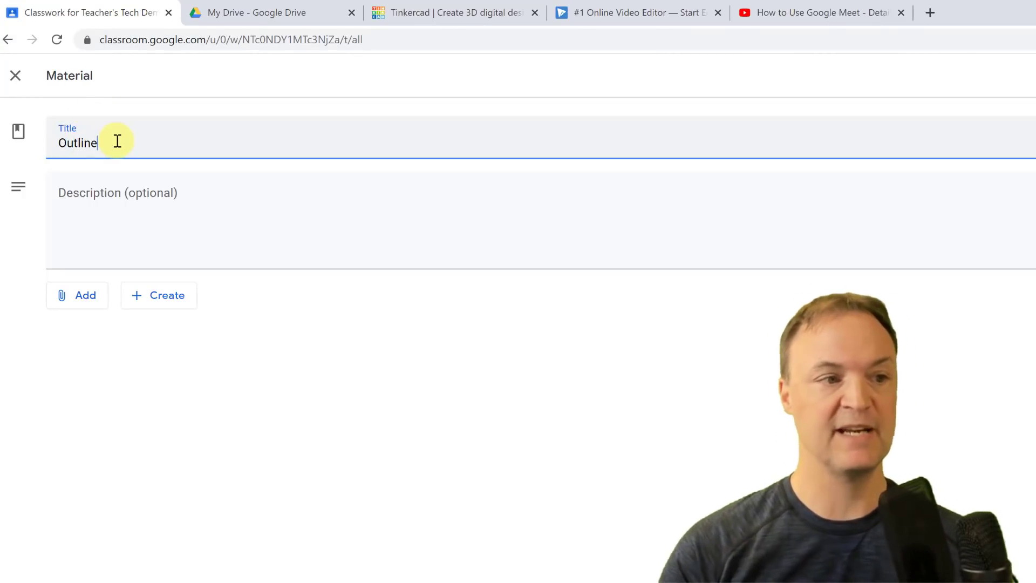
pyautogui.click(130, 208)
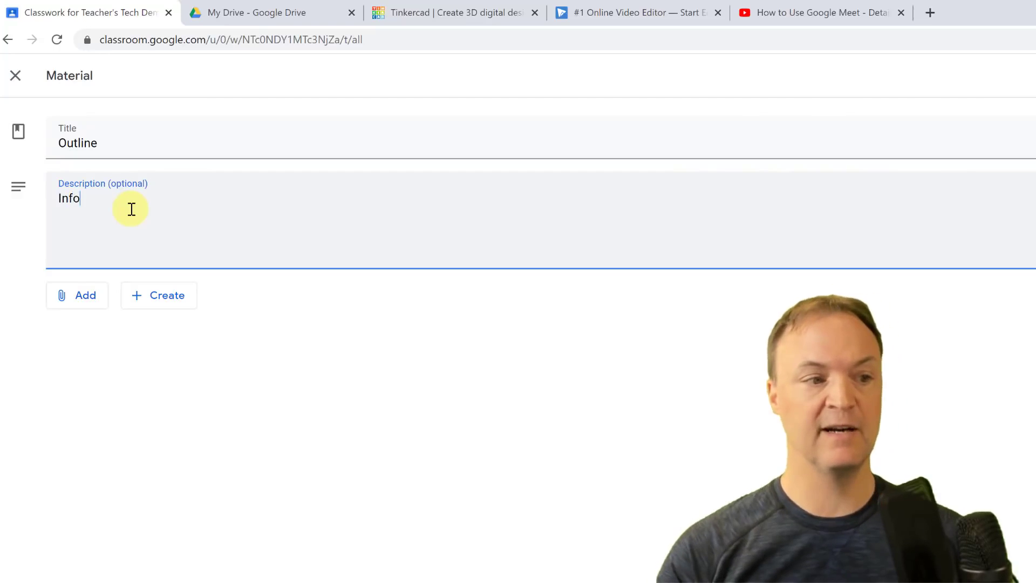
pyautogui.click(87, 309)
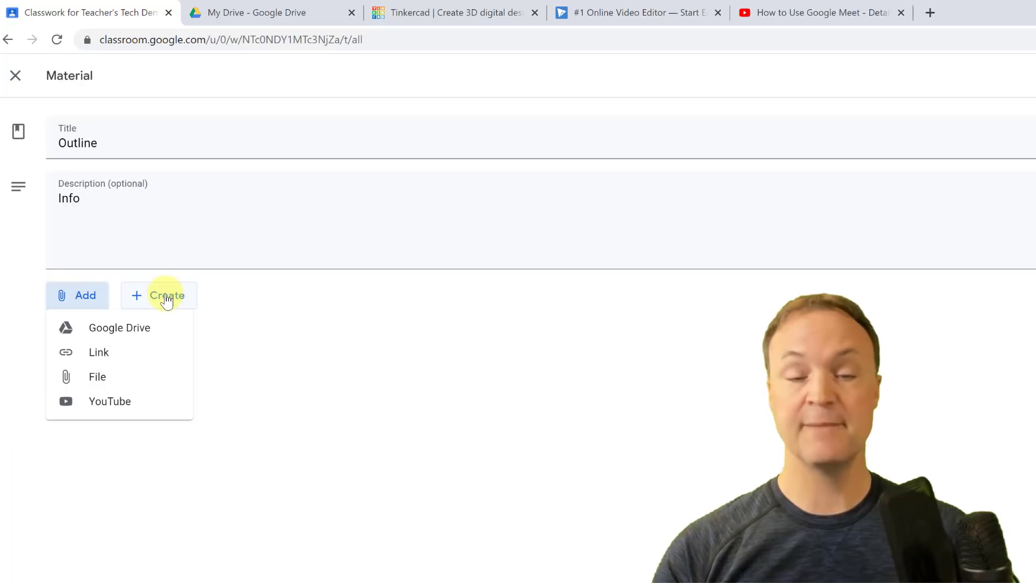
# Attach the student's Assignment 1 Google Doc from Drive's Recent files.
pyautogui.click(102, 328)
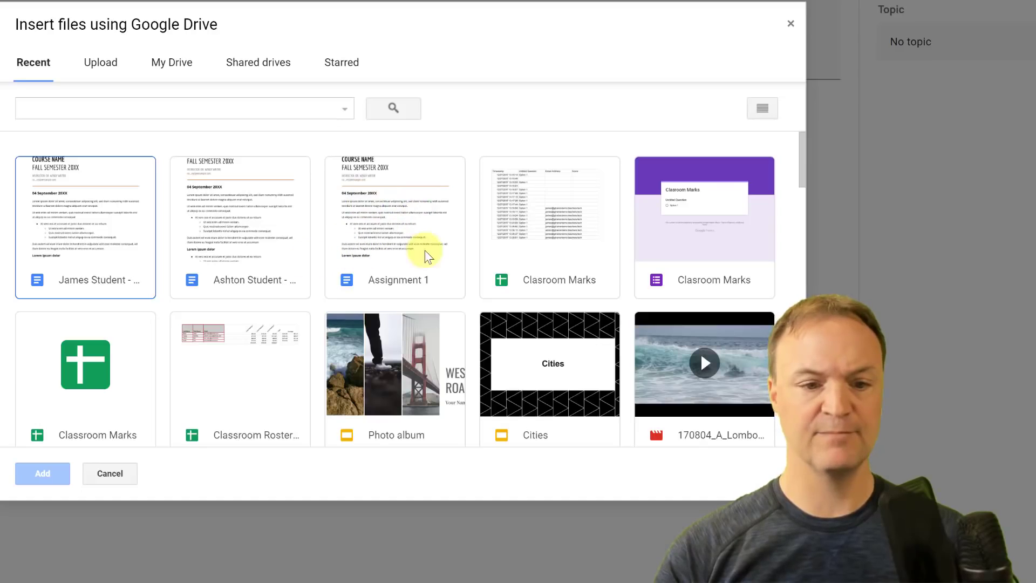
pyautogui.doubleClick(224, 222)
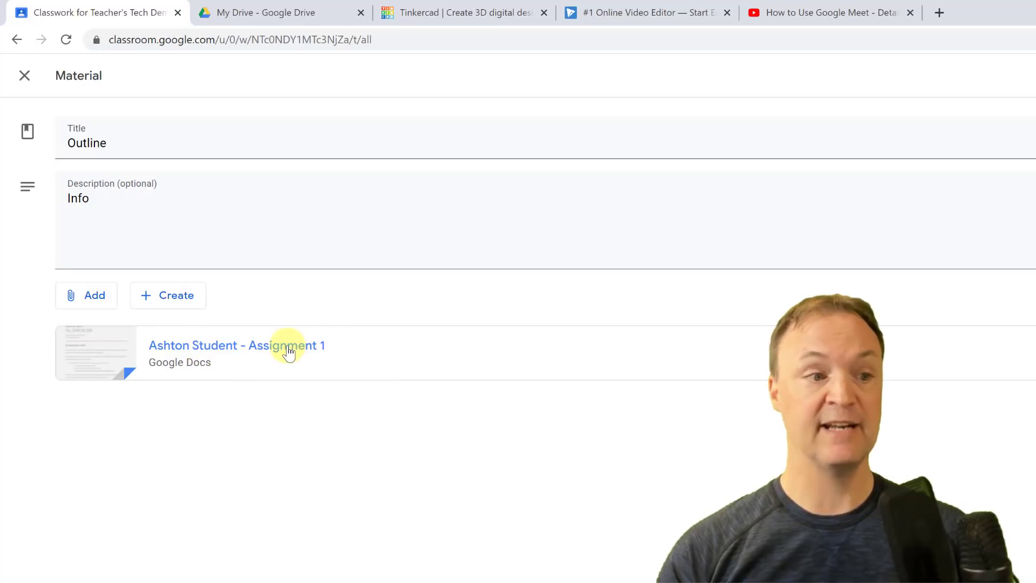
# Attach the 'How to Use Google Meet - Detailed Tutorial' YouTube video by pasting its copied URL.
pyautogui.click(97, 296)
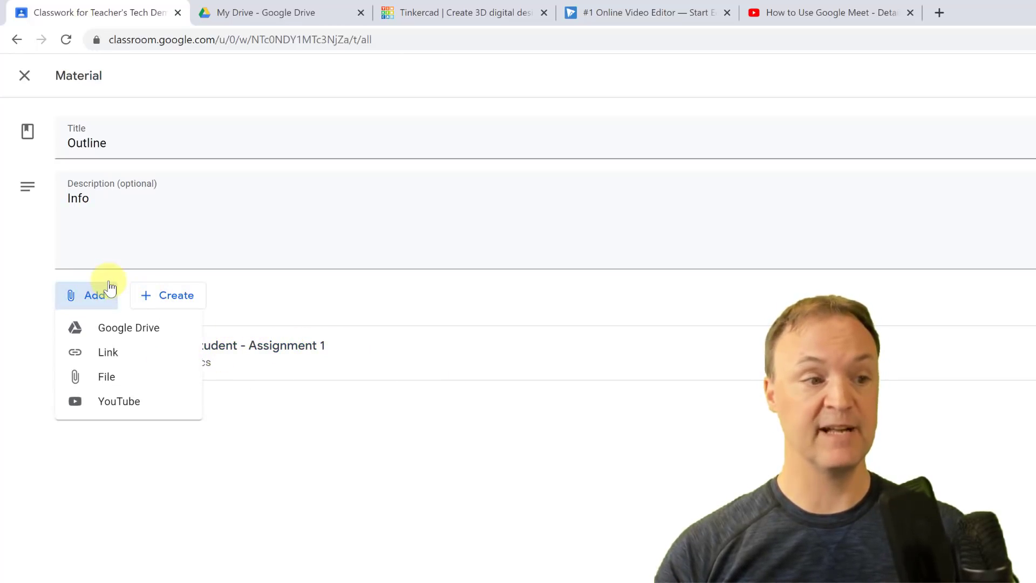
pyautogui.click(137, 412)
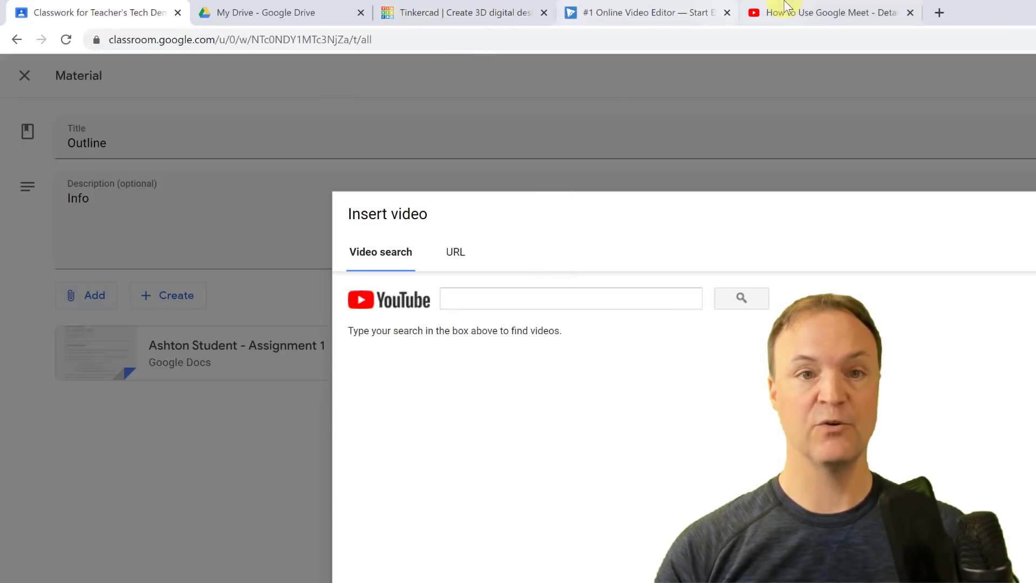
pyautogui.click(453, 255)
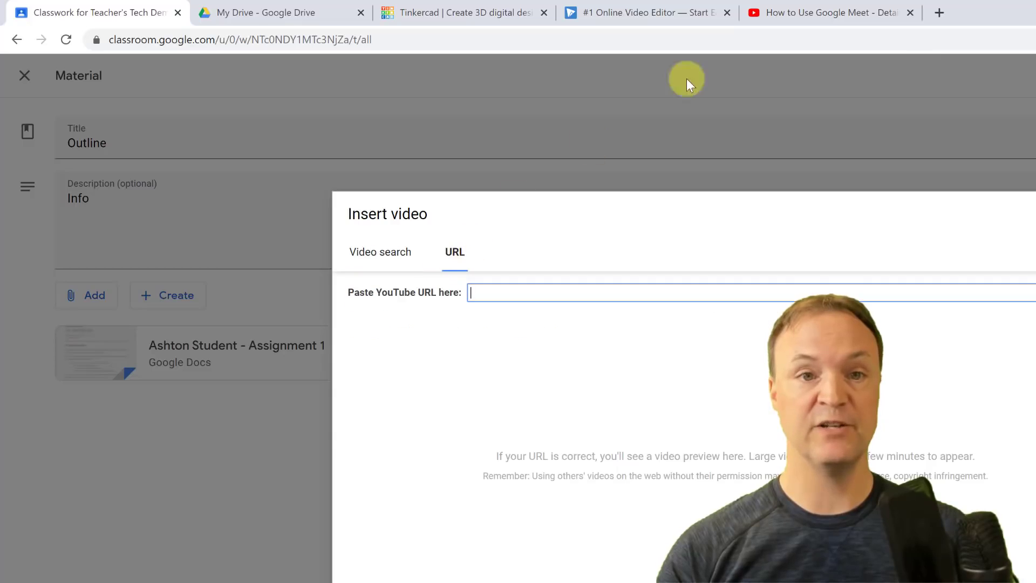
pyautogui.click(789, 17)
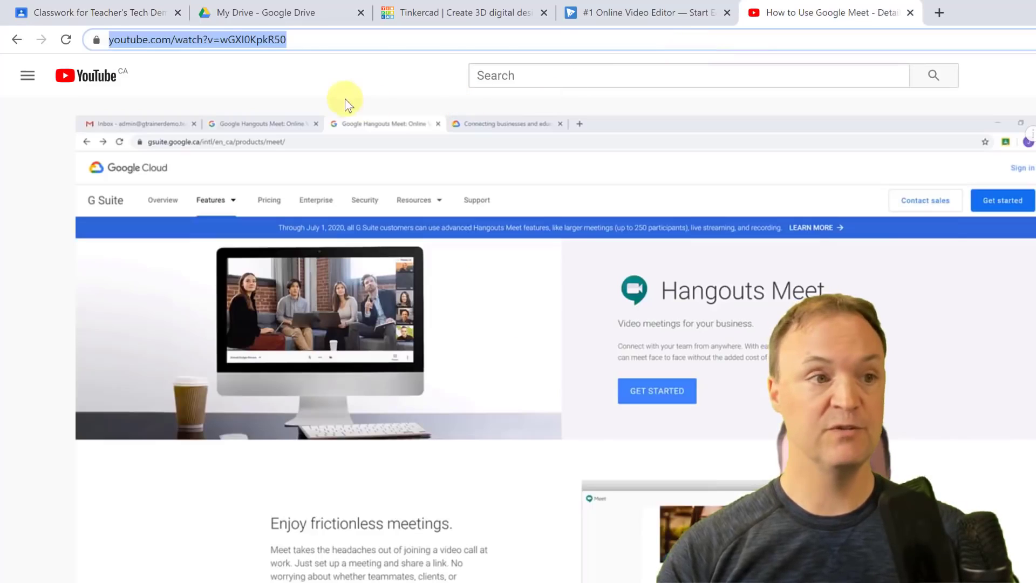
pyautogui.rightClick(223, 41)
pyautogui.click(274, 123)
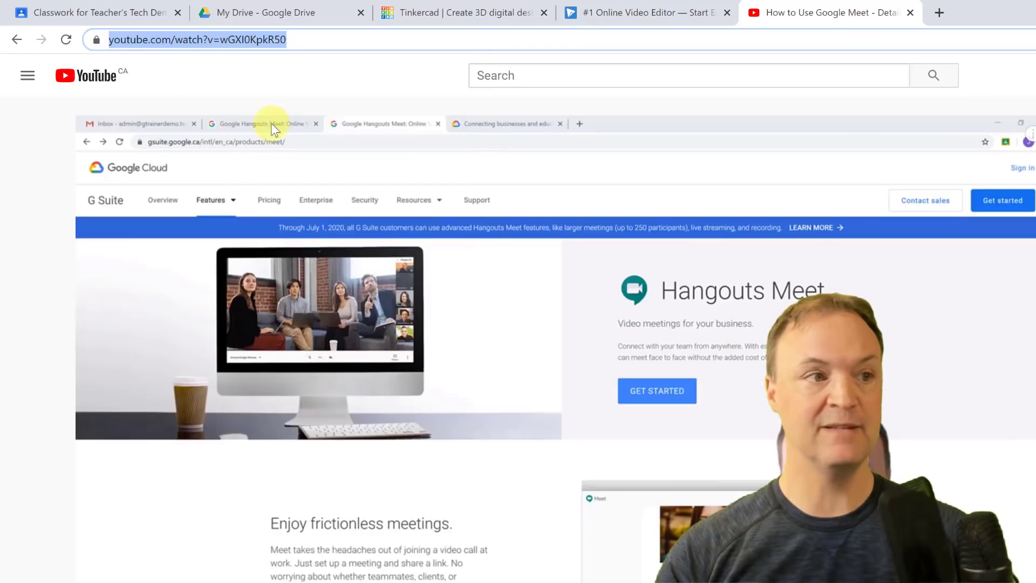
pyautogui.click(86, 11)
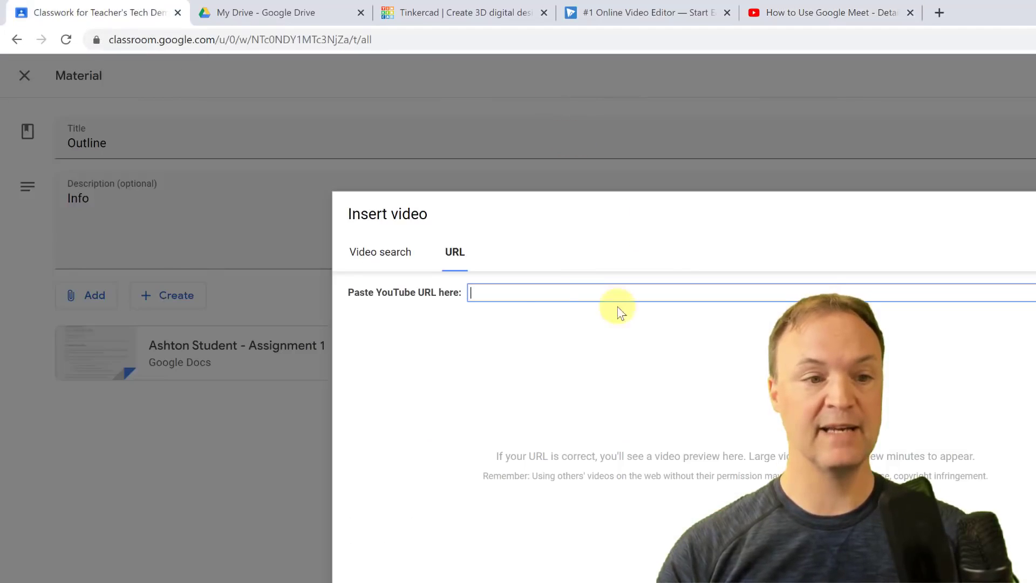
pyautogui.rightClick(533, 289)
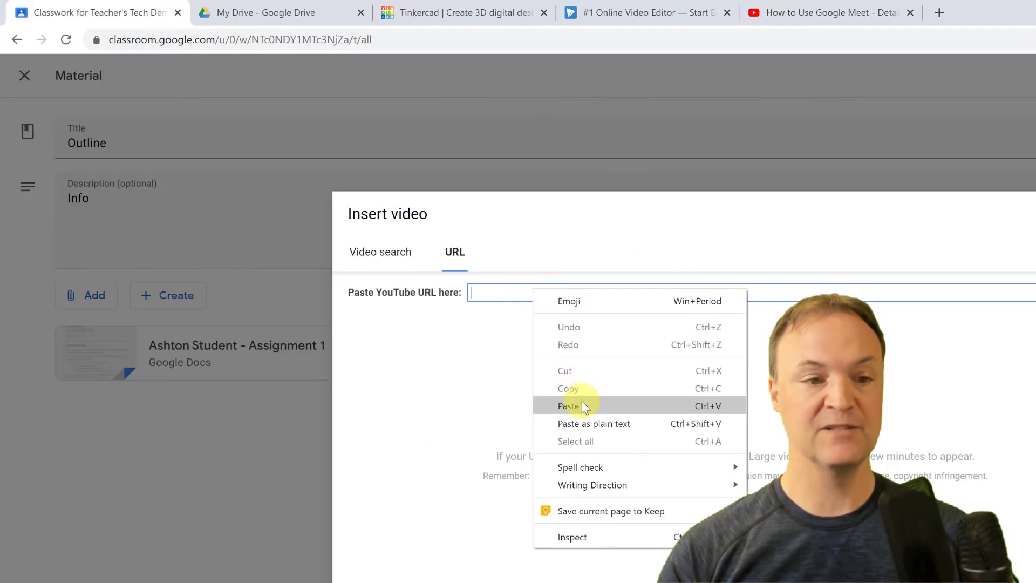
pyautogui.click(582, 401)
pyautogui.click(373, 581)
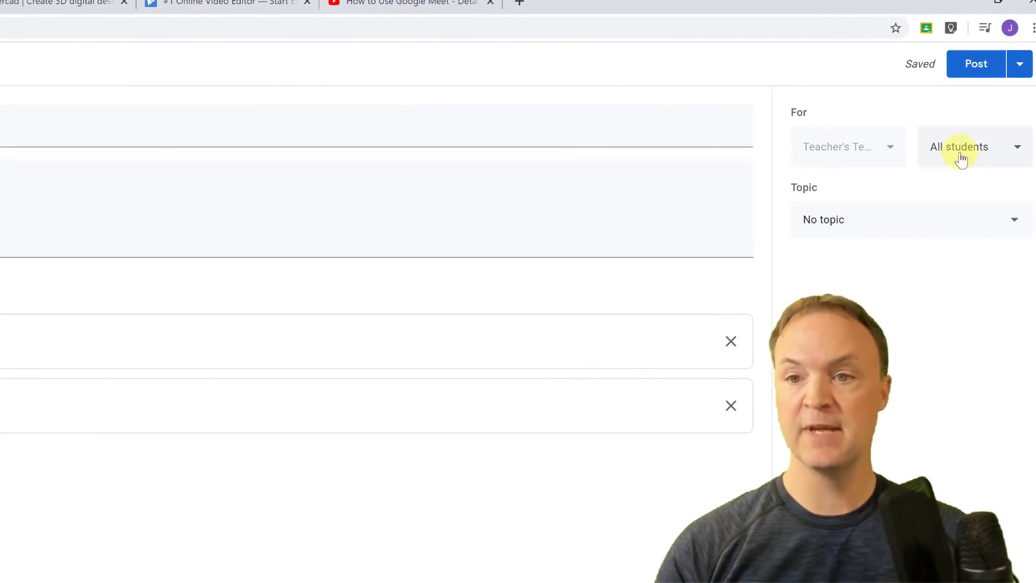
# Keep all students selected, set the topic to Material, and post the Outline material.
pyautogui.click(1017, 151)
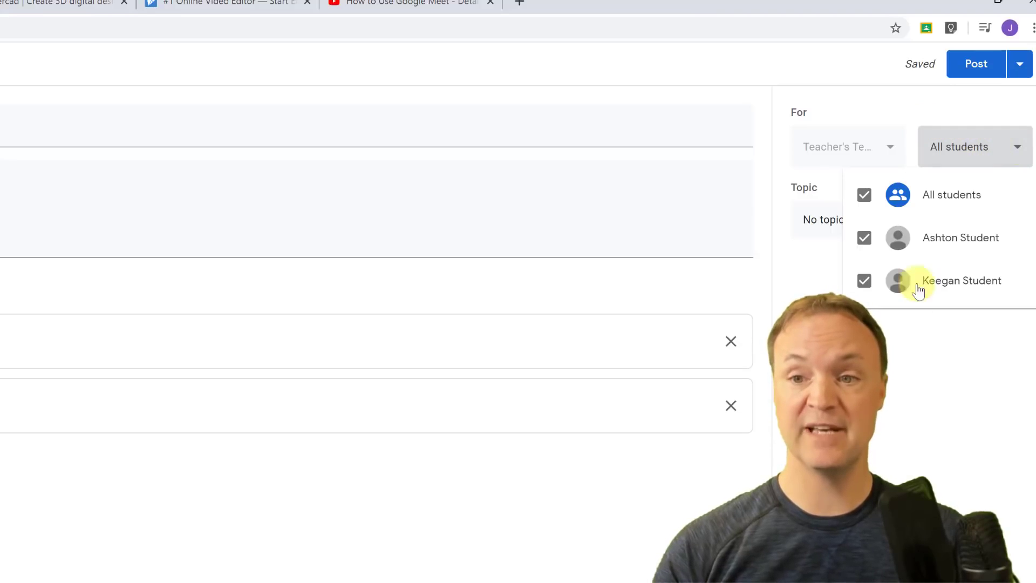
pyautogui.click(913, 386)
pyautogui.click(1016, 226)
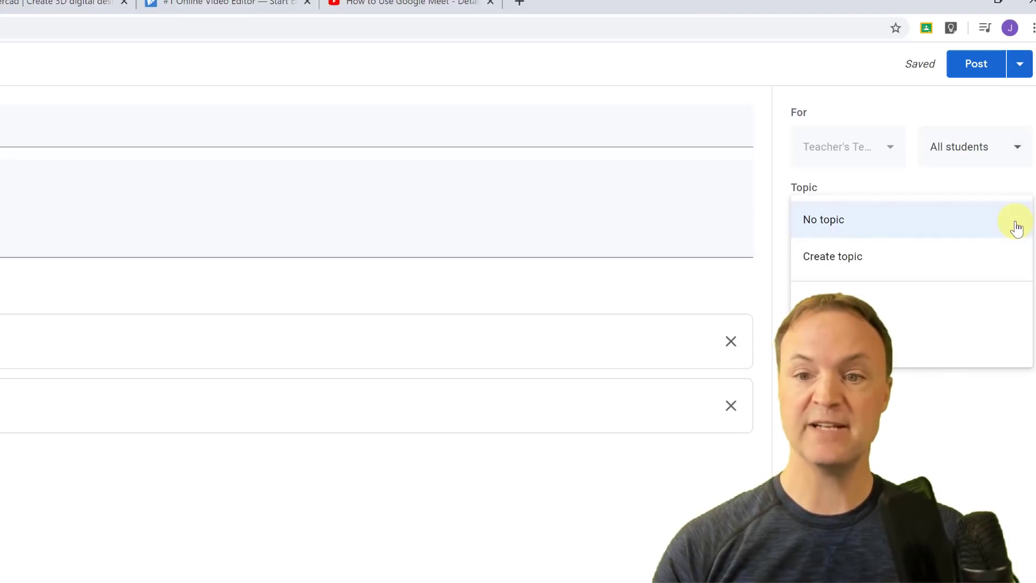
pyautogui.click(865, 306)
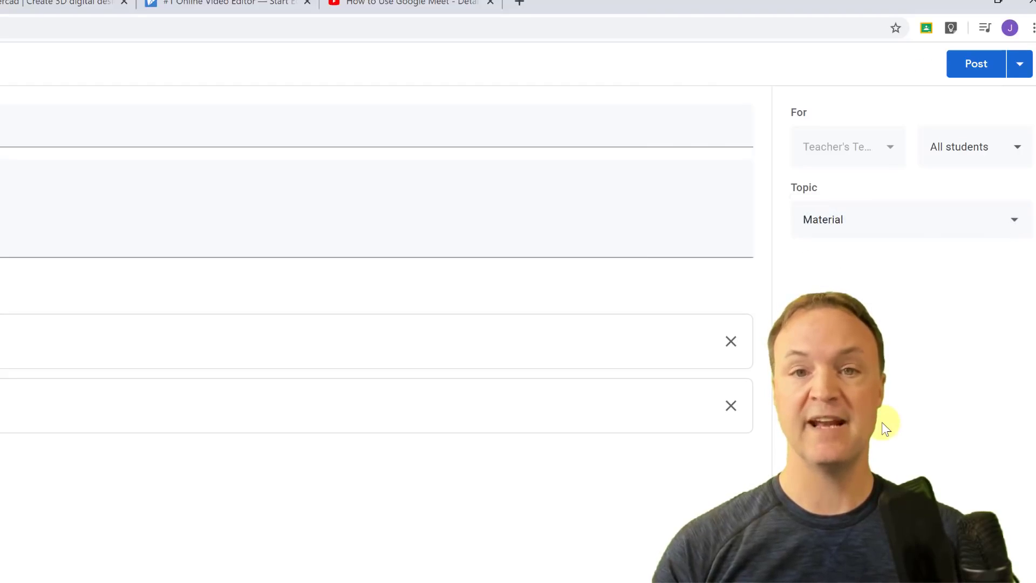
pyautogui.click(970, 66)
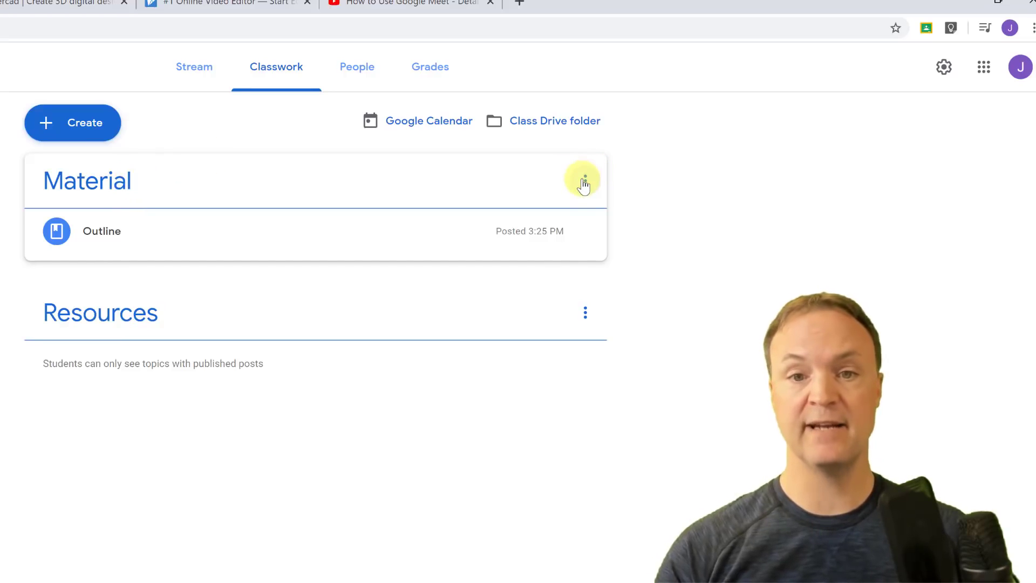
# View the Material topic page and its Outline post options, then return to all topics.
pyautogui.click(585, 181)
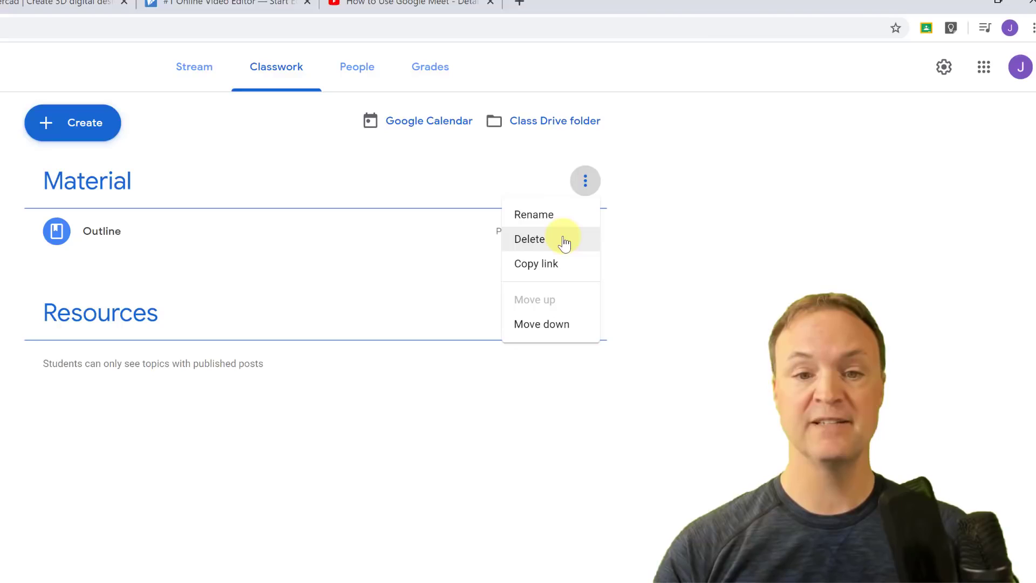
pyautogui.click(118, 181)
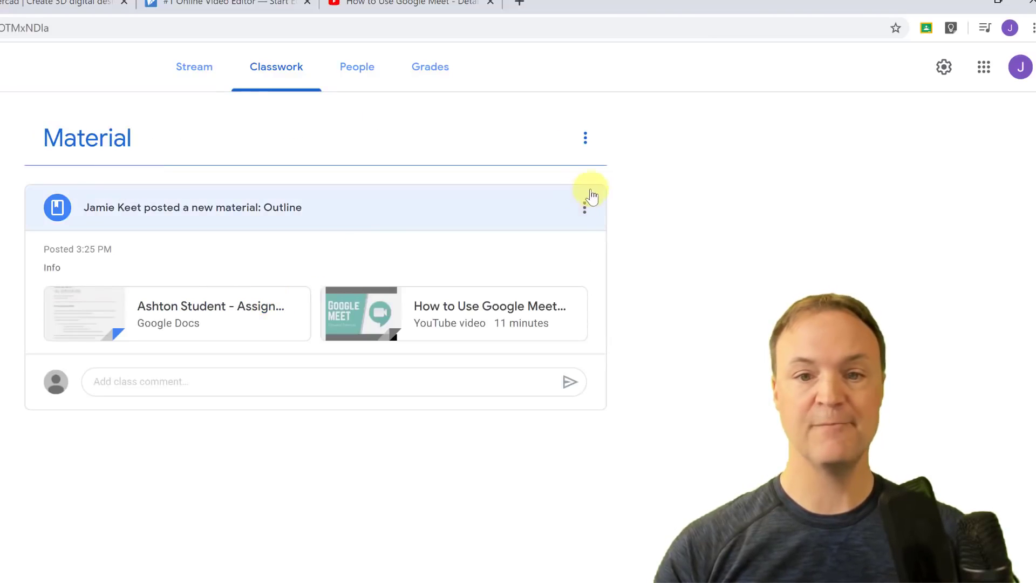
pyautogui.click(587, 206)
pyautogui.click(687, 238)
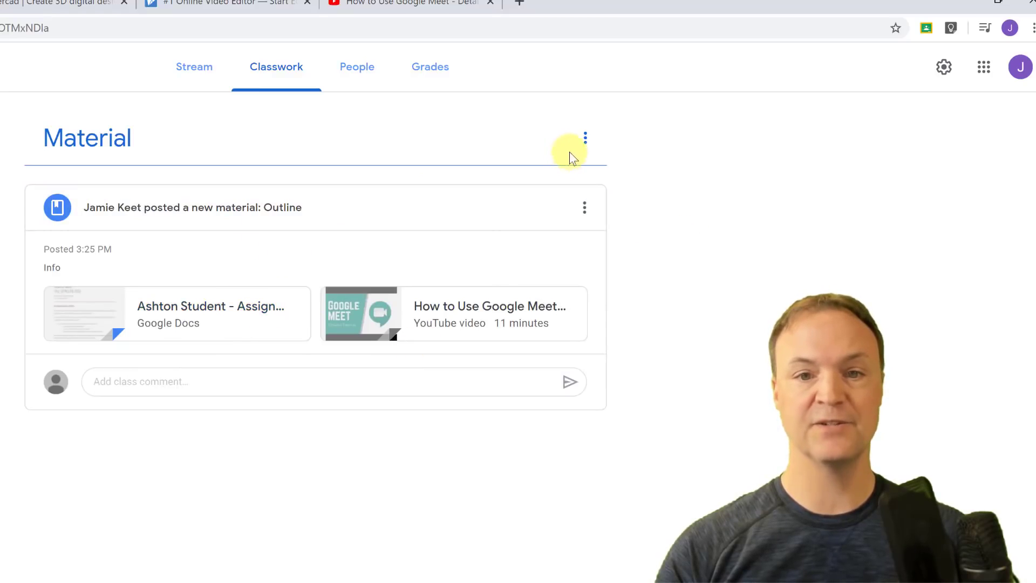
pyautogui.click(585, 142)
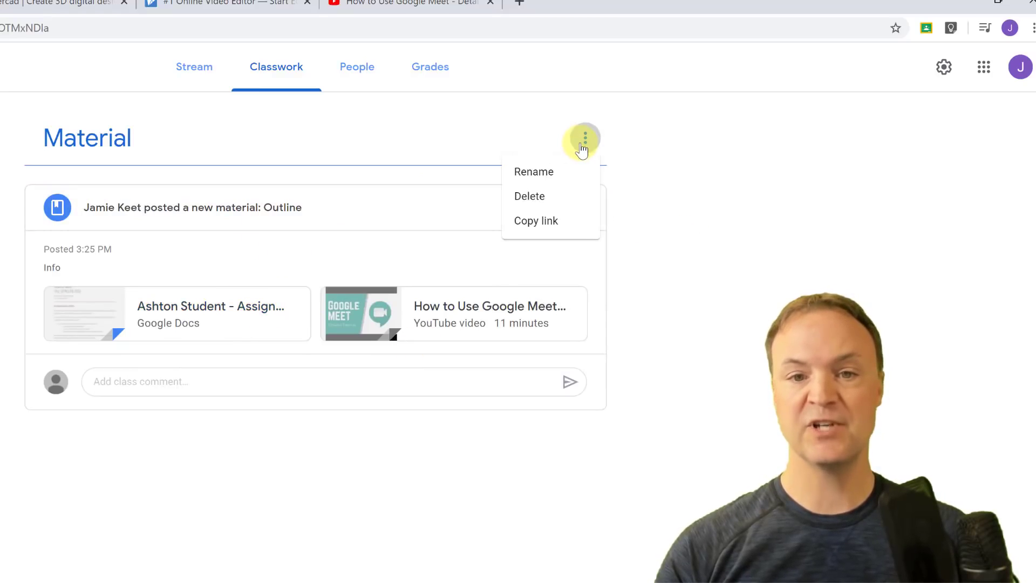
pyautogui.click(648, 156)
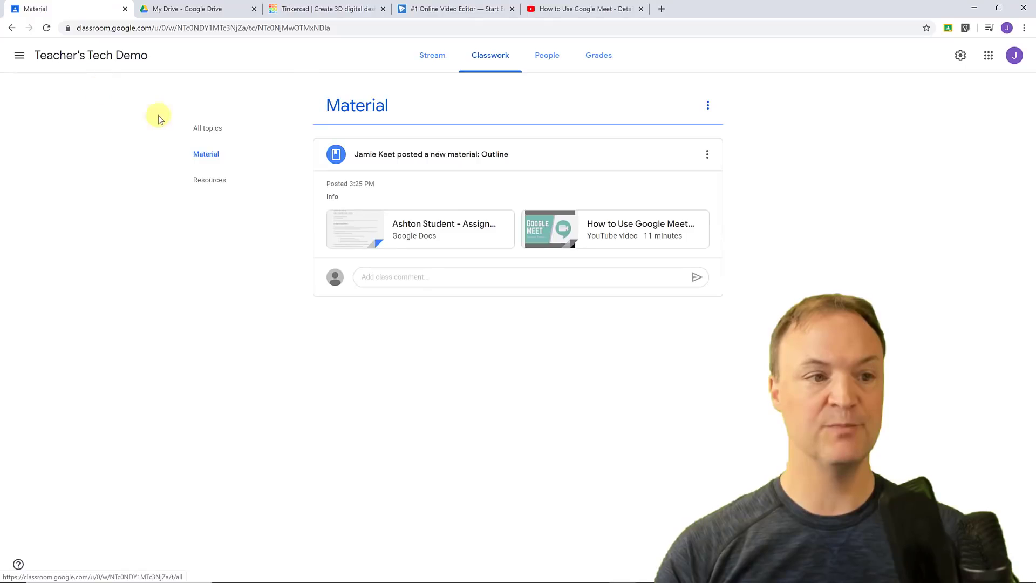
pyautogui.click(208, 128)
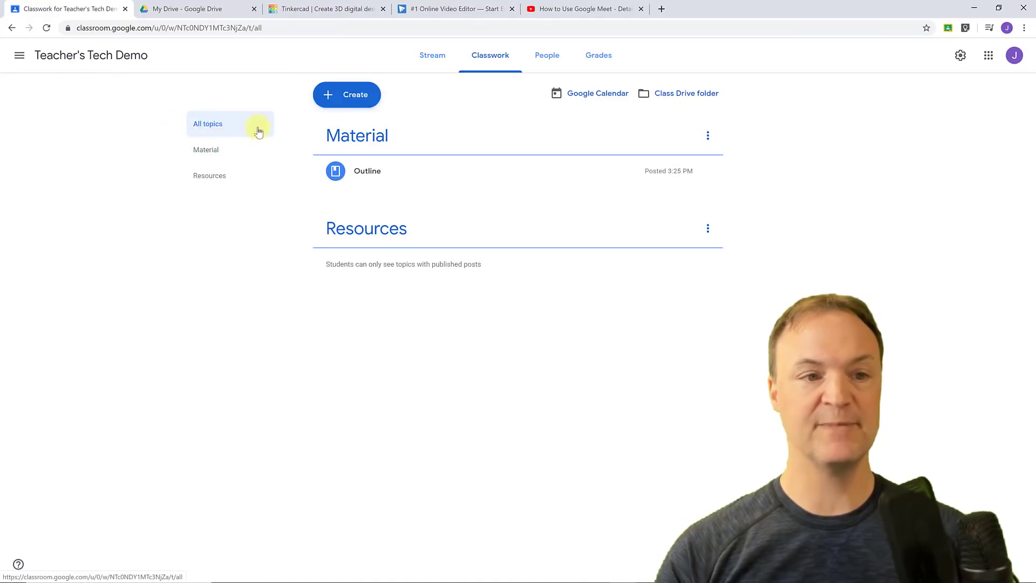
# Create a new material titled 'Websites' with the description 'Info'.
pyautogui.click(351, 100)
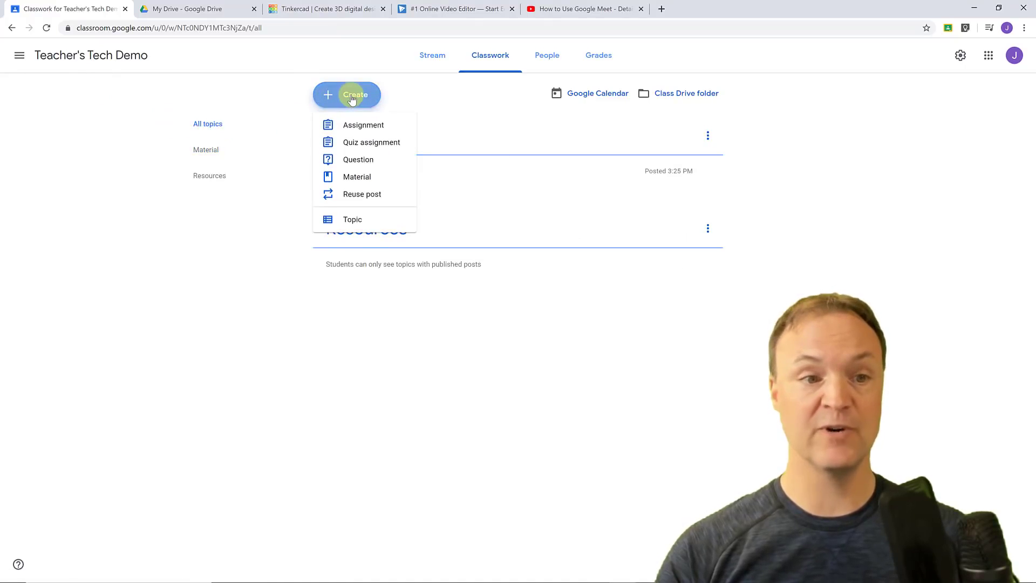
pyautogui.click(365, 177)
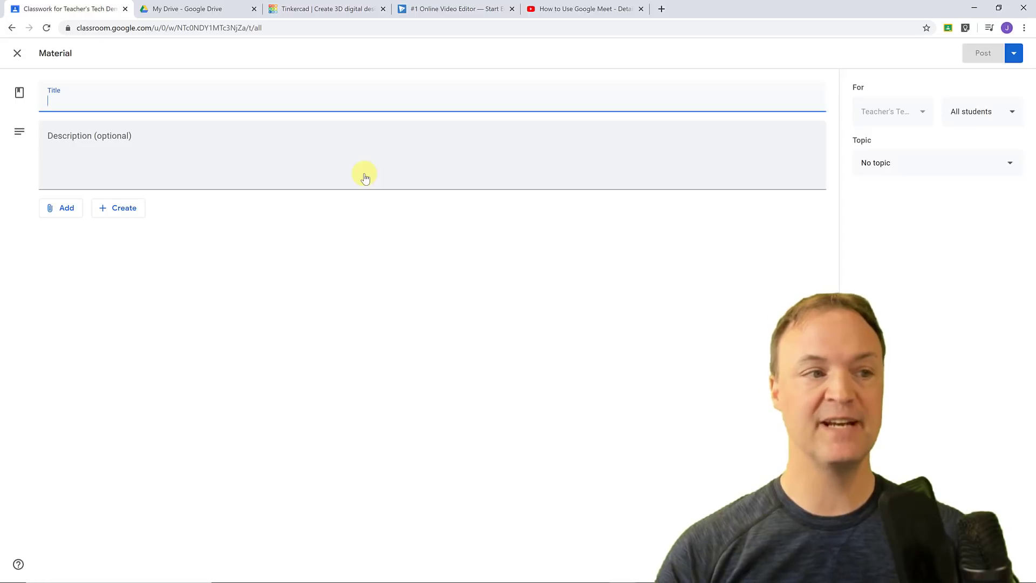
pyautogui.write('W')
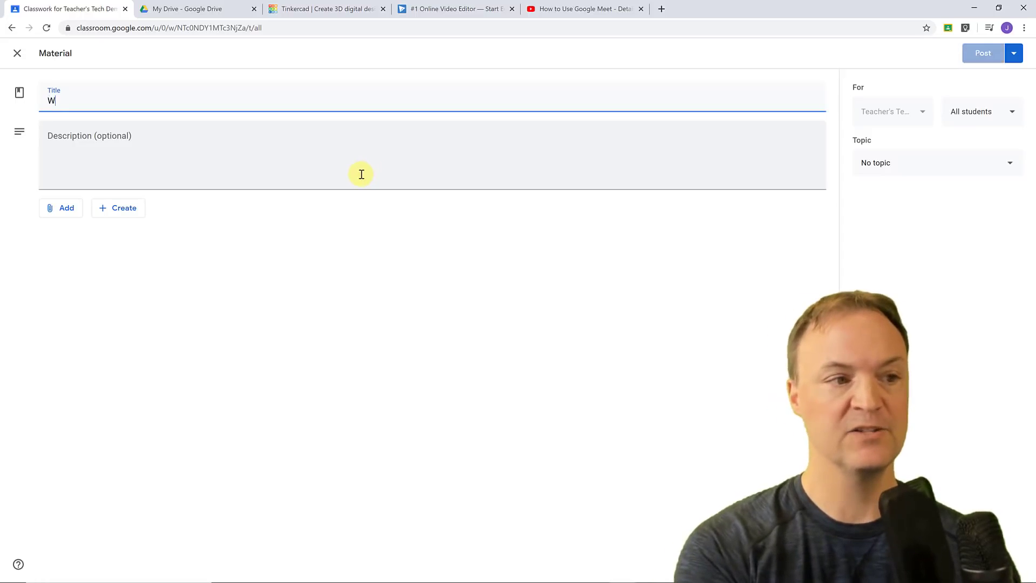
pyautogui.write('ebsites')
pyautogui.click(280, 180)
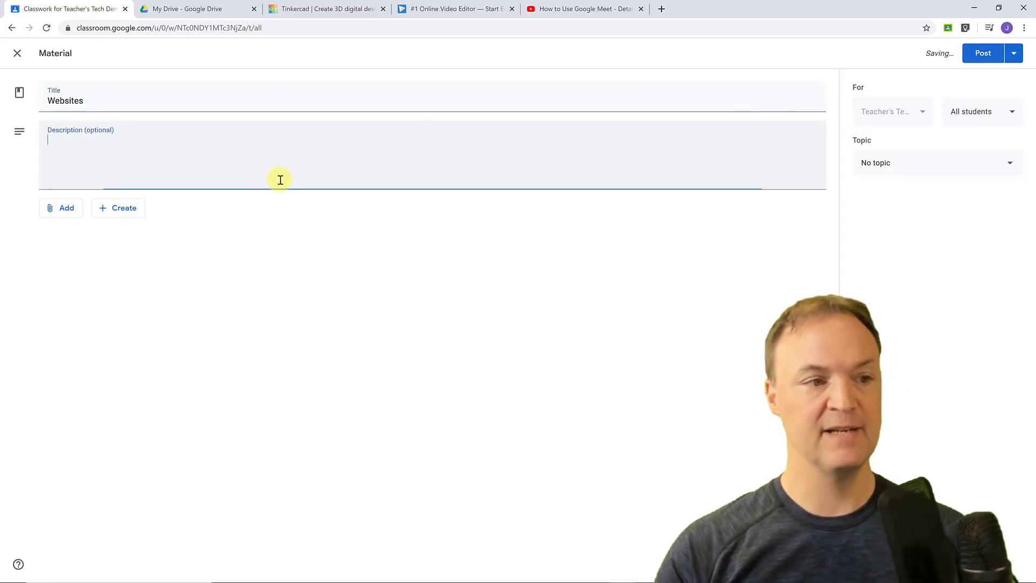
pyautogui.write('Info')
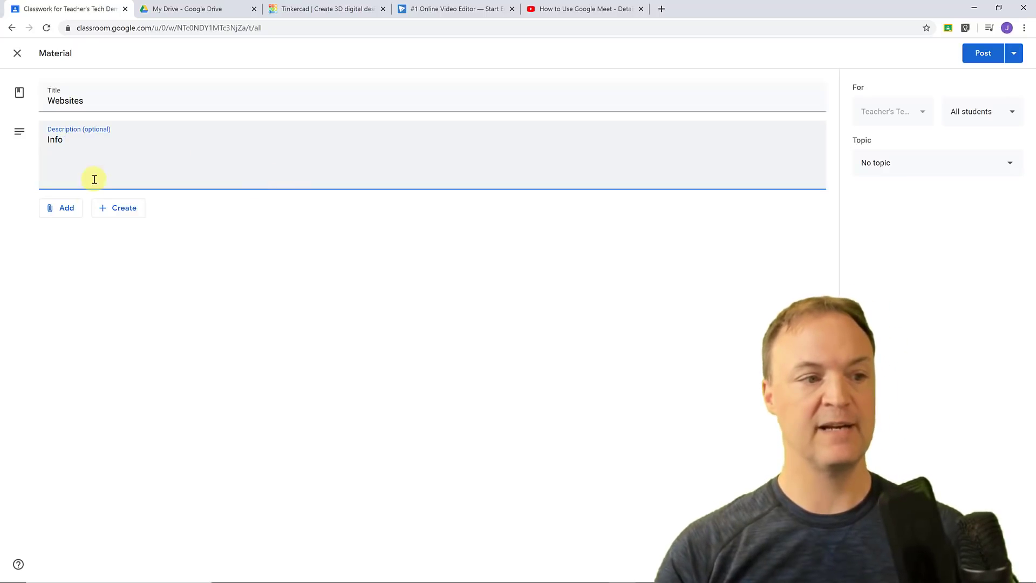
# Attach the Tinkercad website as a link using its copied address.
pyautogui.click(70, 213)
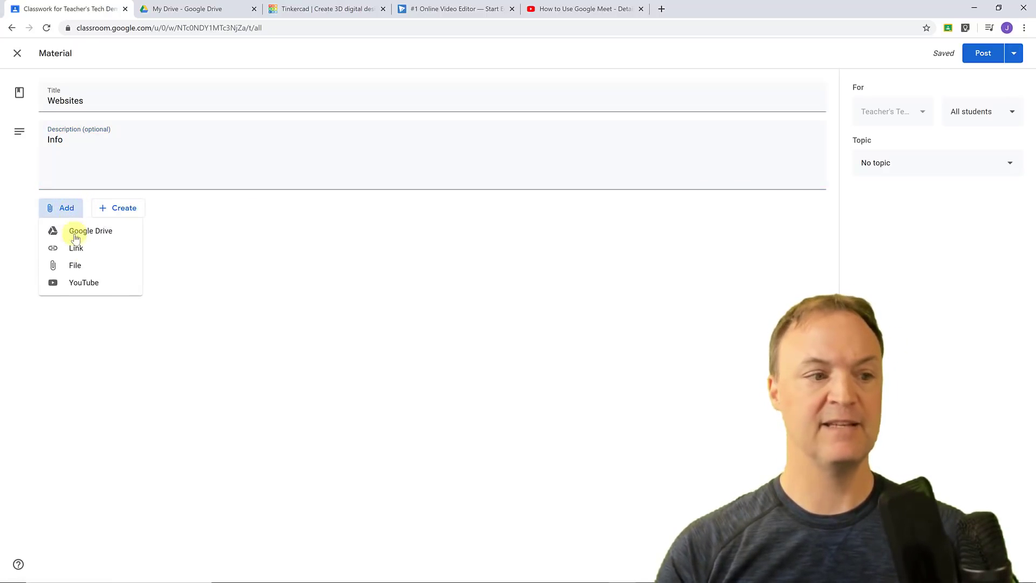
pyautogui.click(89, 255)
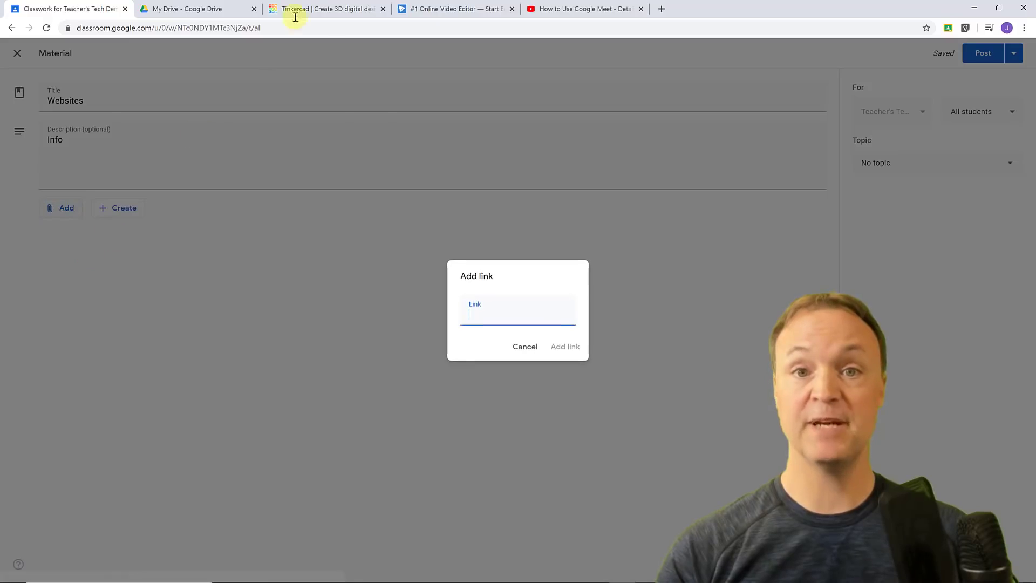
pyautogui.click(313, 9)
pyautogui.click(338, 29)
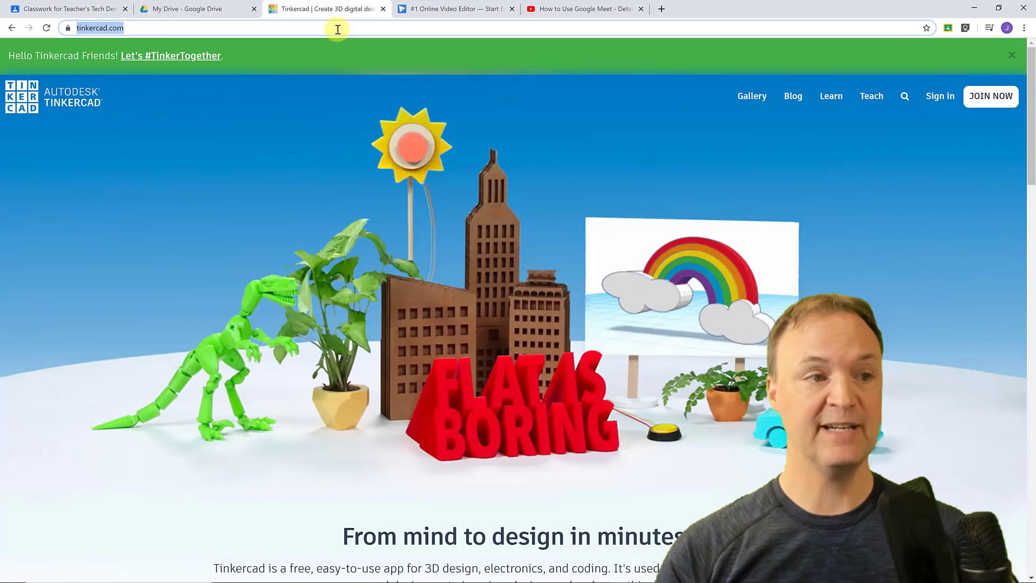
pyautogui.rightClick(112, 31)
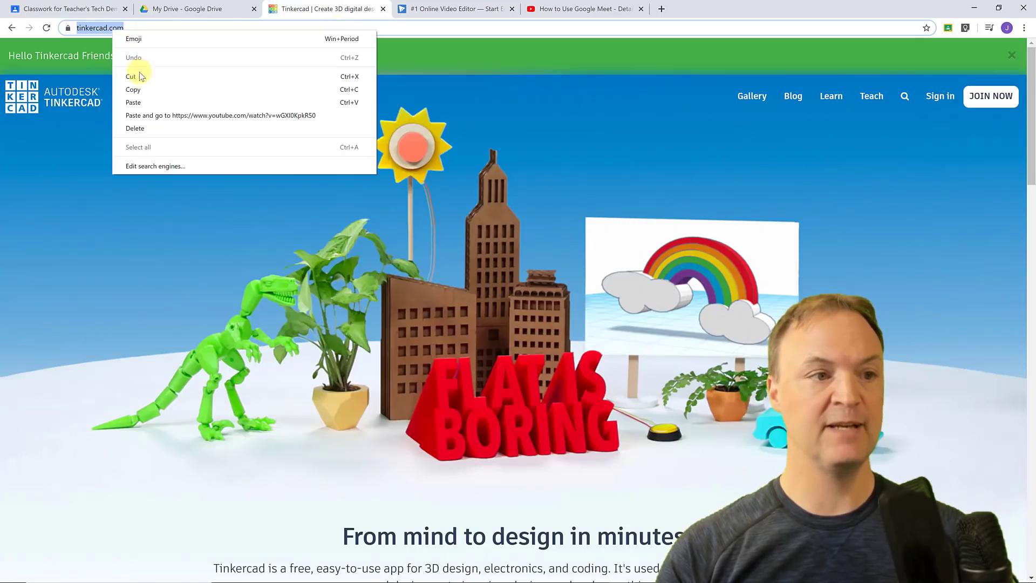
pyautogui.click(137, 88)
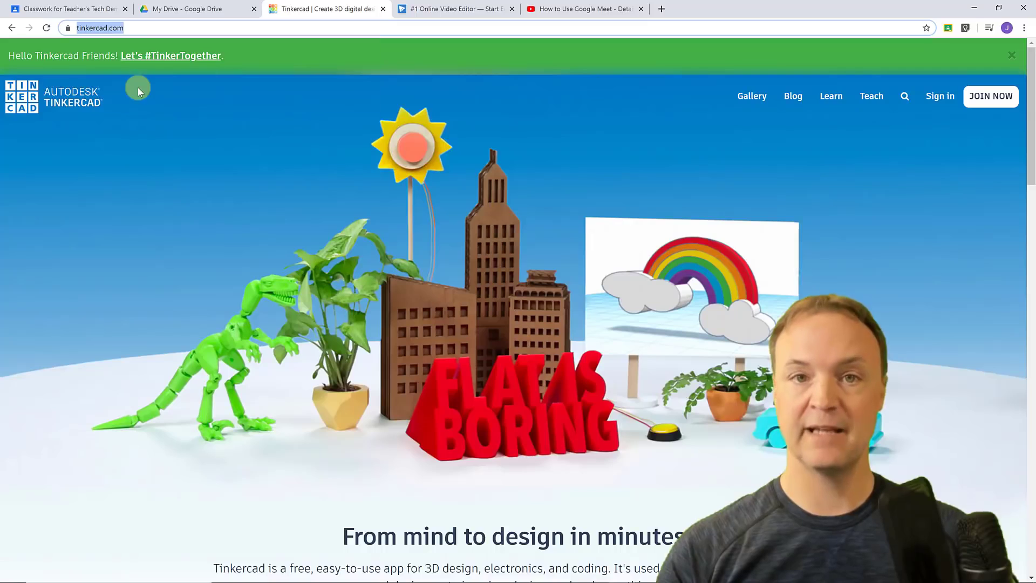
pyautogui.click(108, 17)
pyautogui.click(492, 319)
pyautogui.rightClick(492, 319)
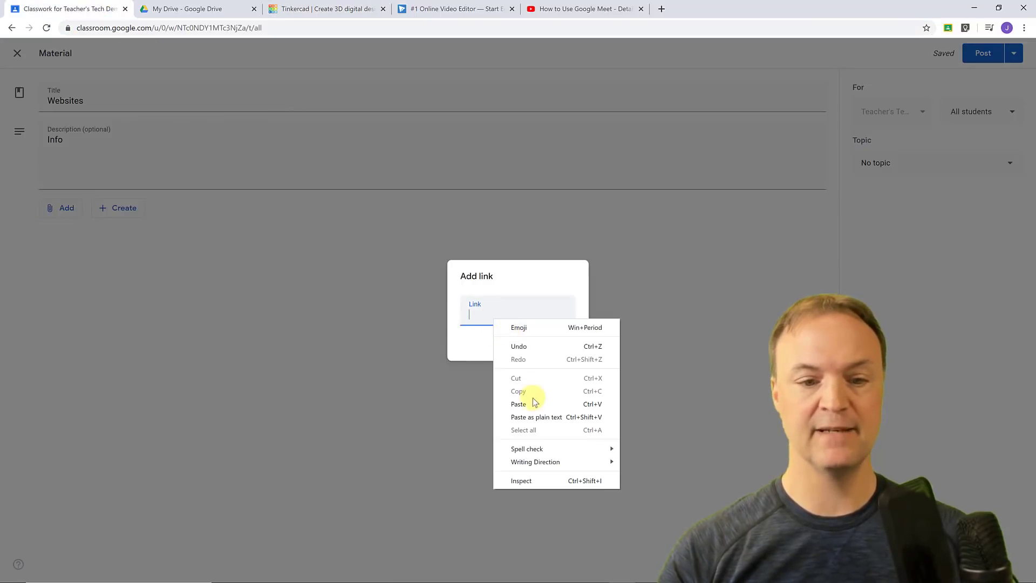
pyautogui.click(518, 404)
pyautogui.click(563, 347)
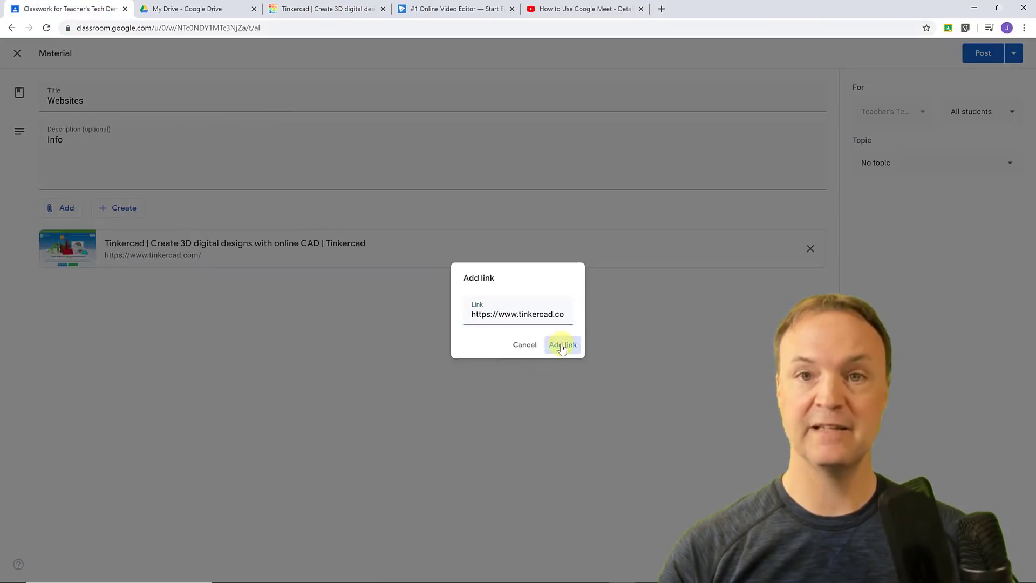
pyautogui.click(426, 11)
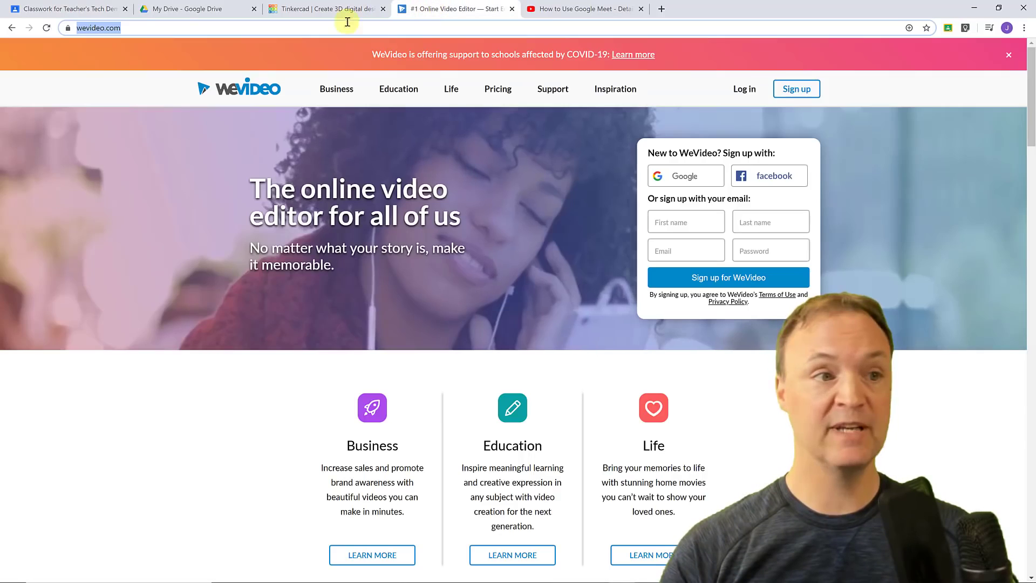
# Attach the WeVideo website as a second link using its copied address.
pyautogui.click(90, 28)
pyautogui.rightClick(90, 27)
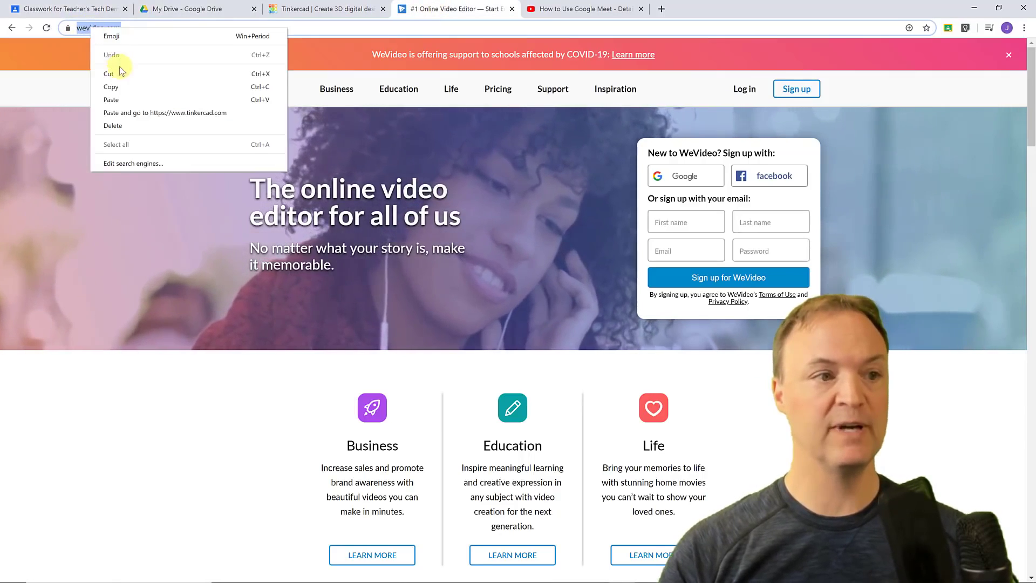
pyautogui.click(121, 79)
pyautogui.click(81, 8)
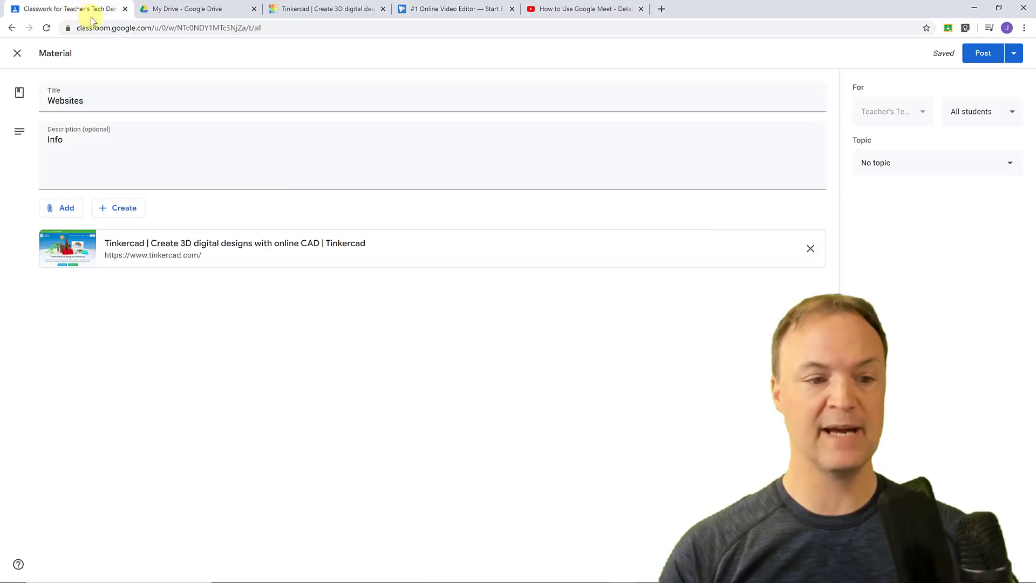
pyautogui.click(71, 214)
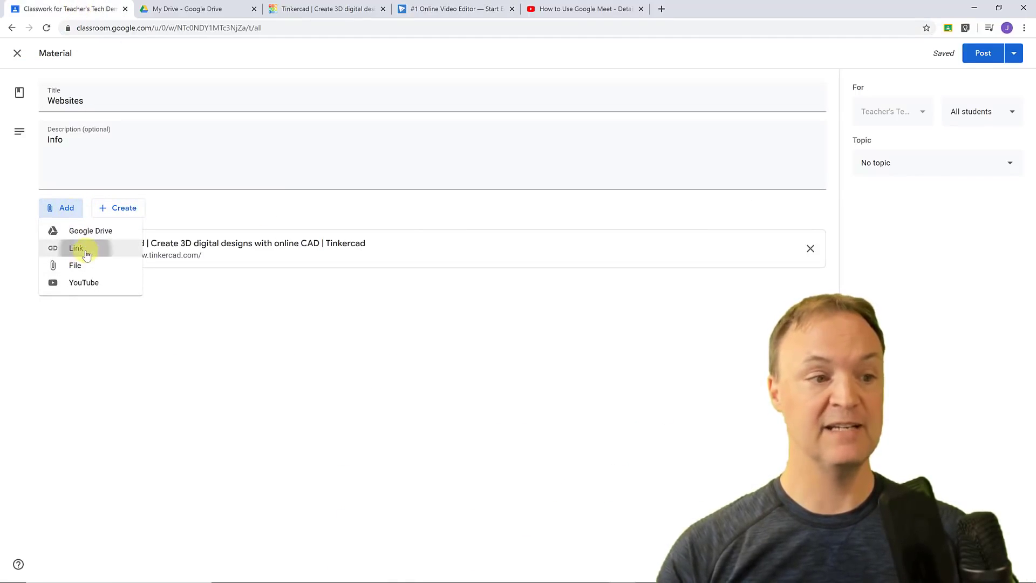
pyautogui.click(78, 248)
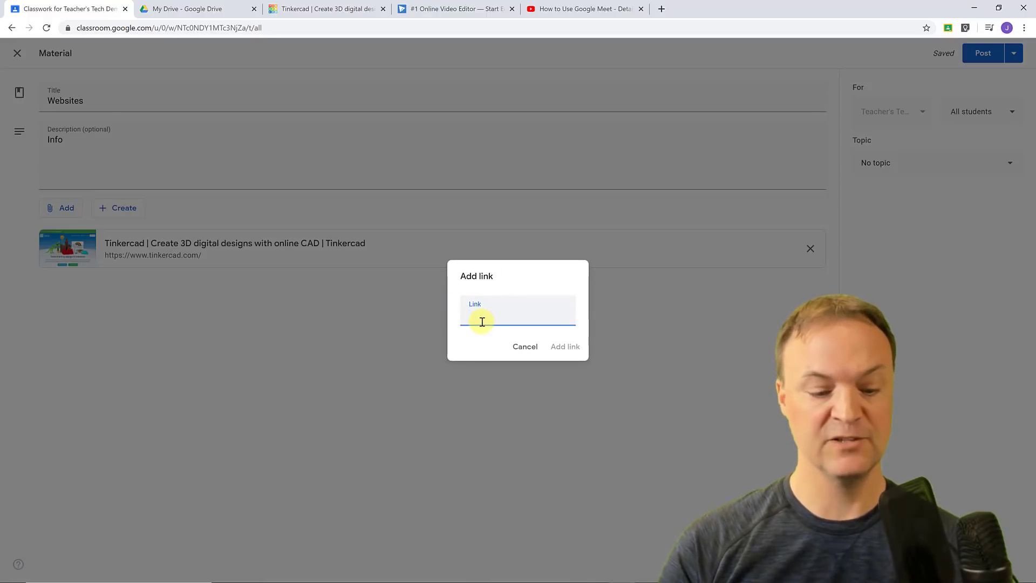
pyautogui.hotkey('ctrl', 'v')
pyautogui.click(563, 347)
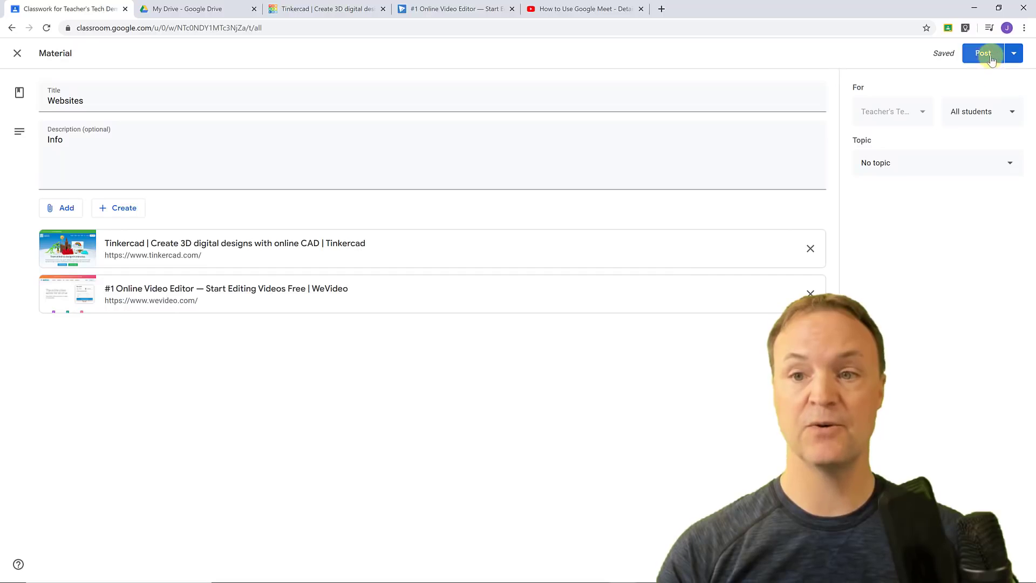
# File the Websites material under the Resources topic and post it.
pyautogui.click(1011, 164)
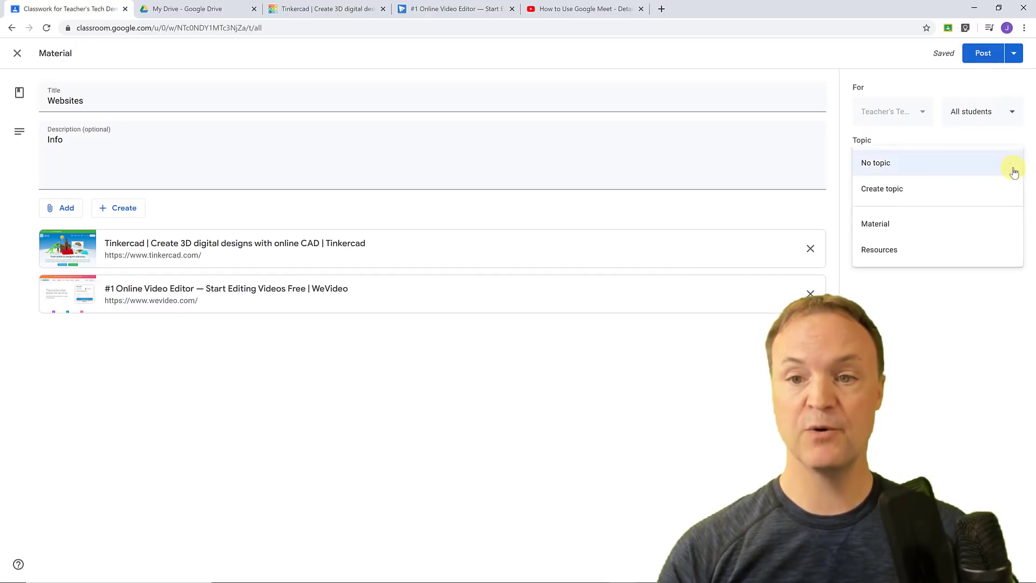
pyautogui.click(891, 259)
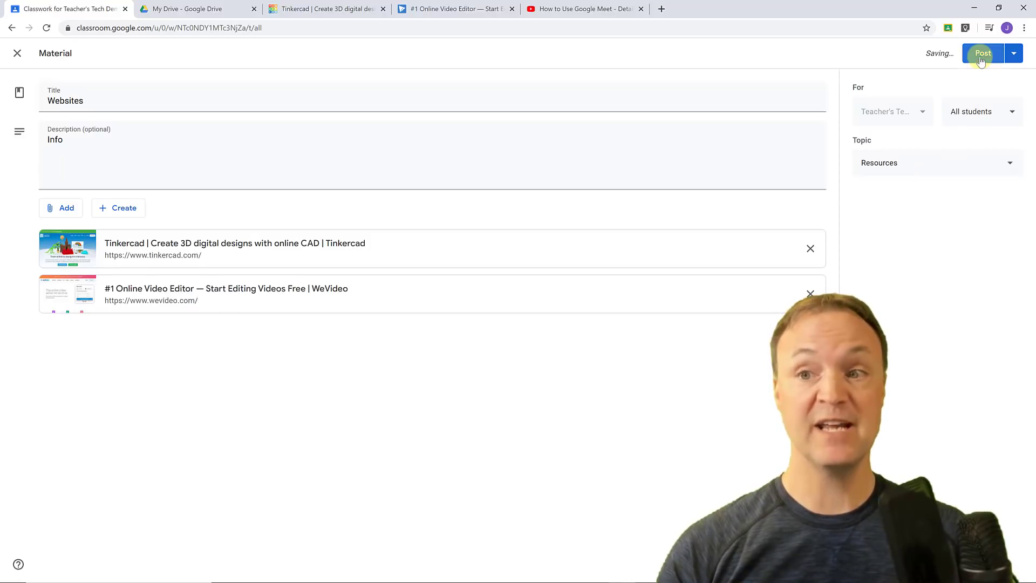
pyautogui.click(1014, 58)
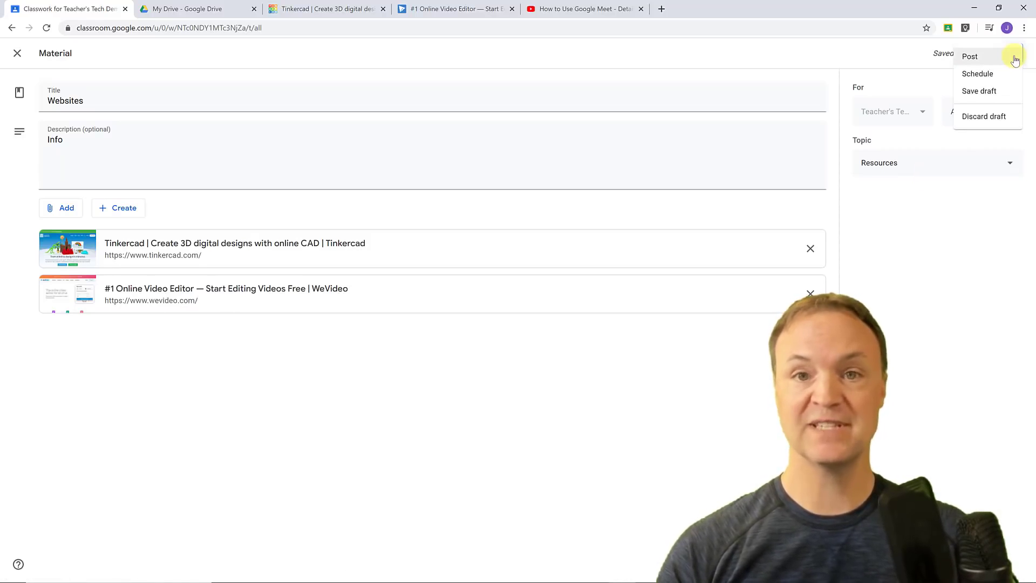
pyautogui.click(927, 56)
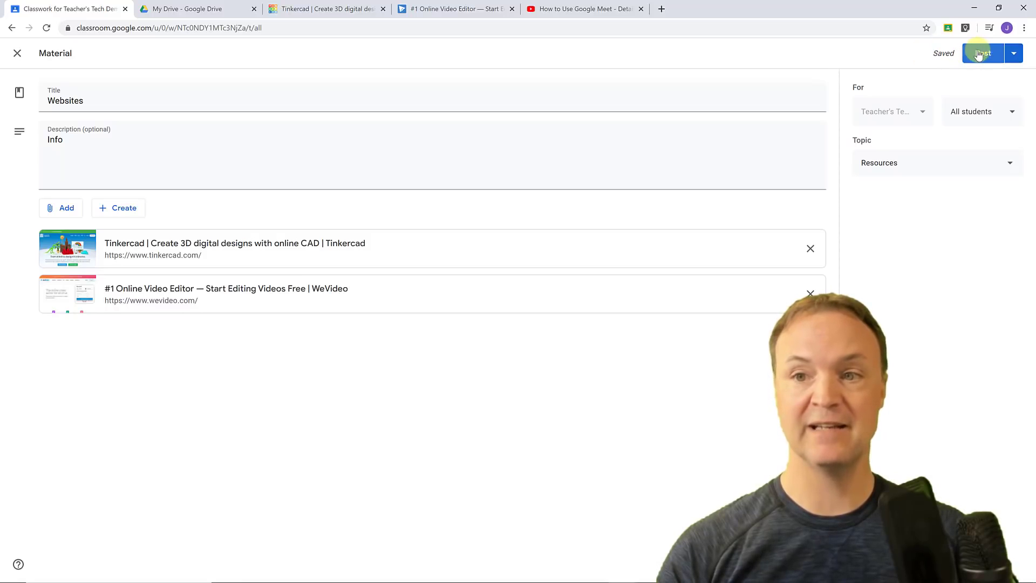
pyautogui.click(981, 54)
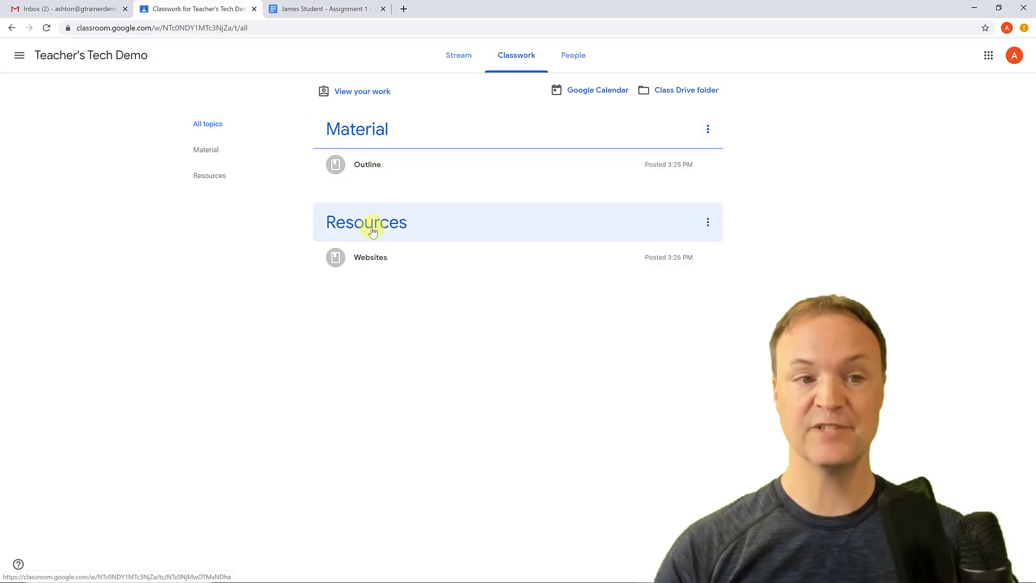
# Open the Resources topic and its Tinkercad website link, then return to Classwork.
pyautogui.click(384, 229)
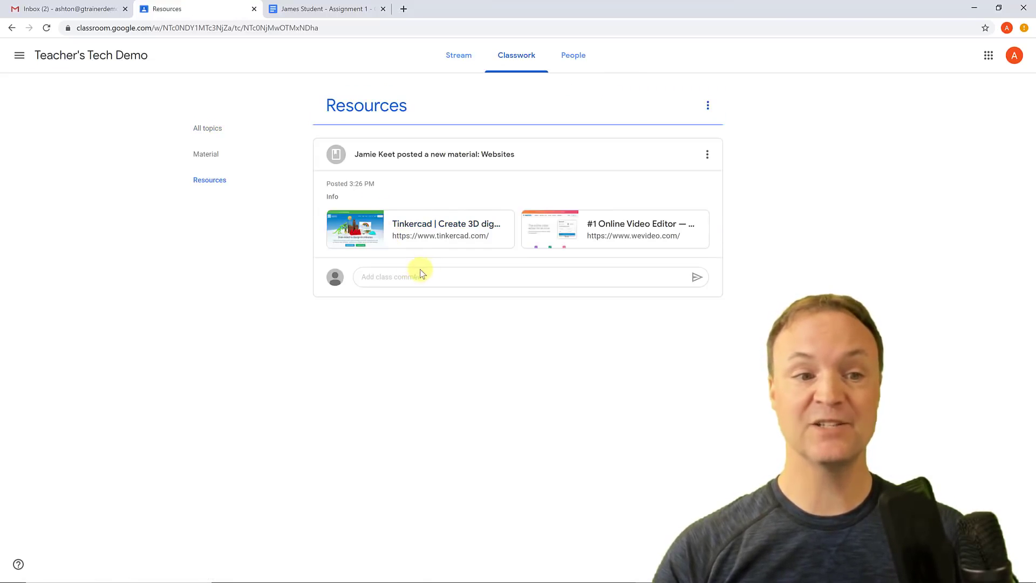
pyautogui.click(356, 235)
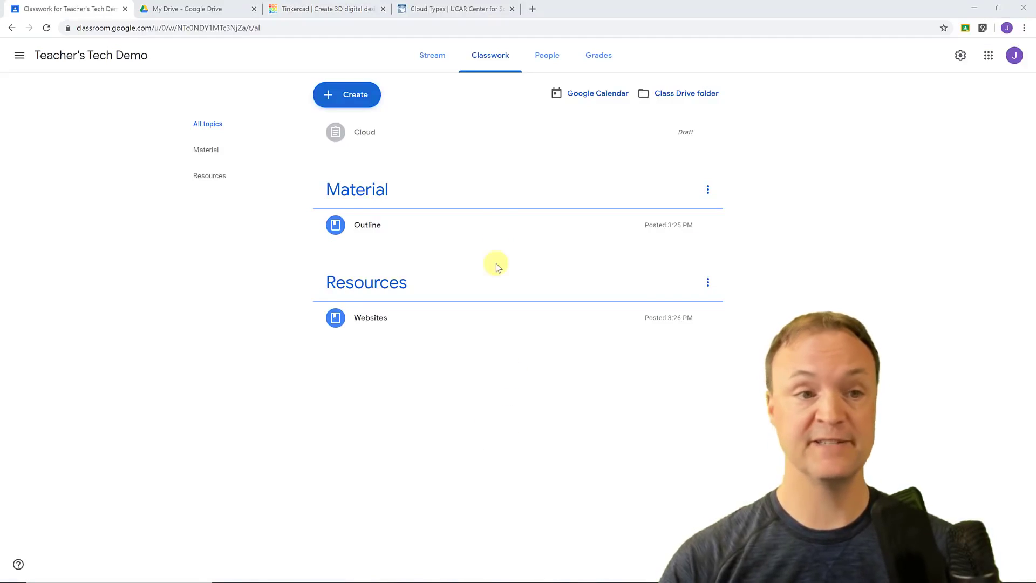
# Start a blank Assignment from the Create menu on the Classwork page.
pyautogui.click(356, 98)
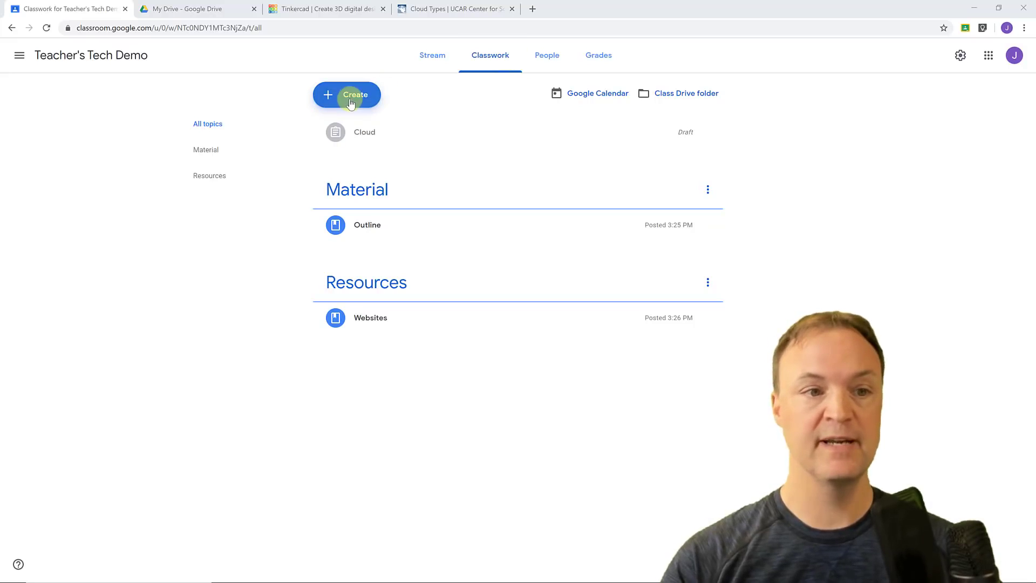
pyautogui.click(351, 98)
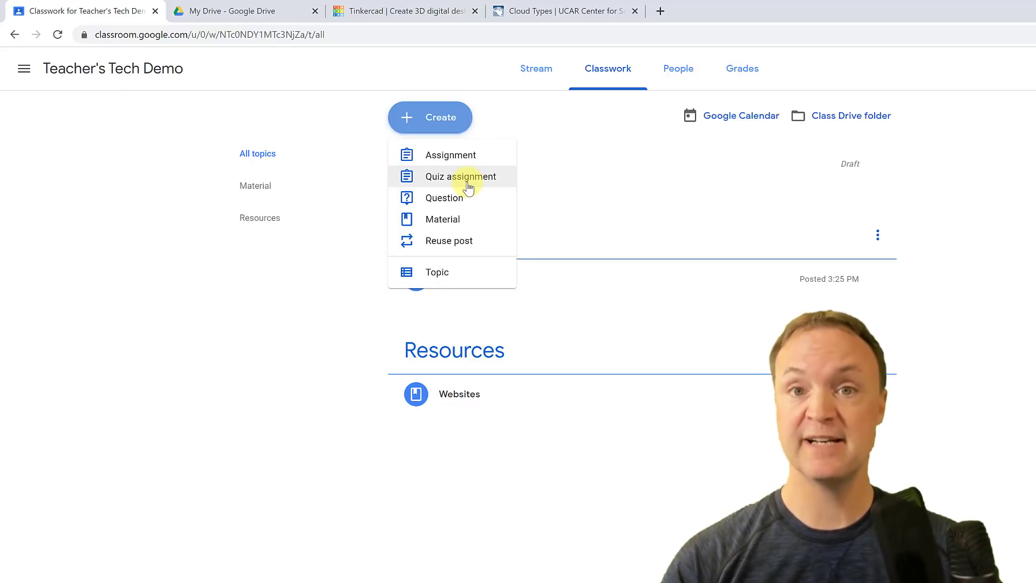
pyautogui.click(467, 156)
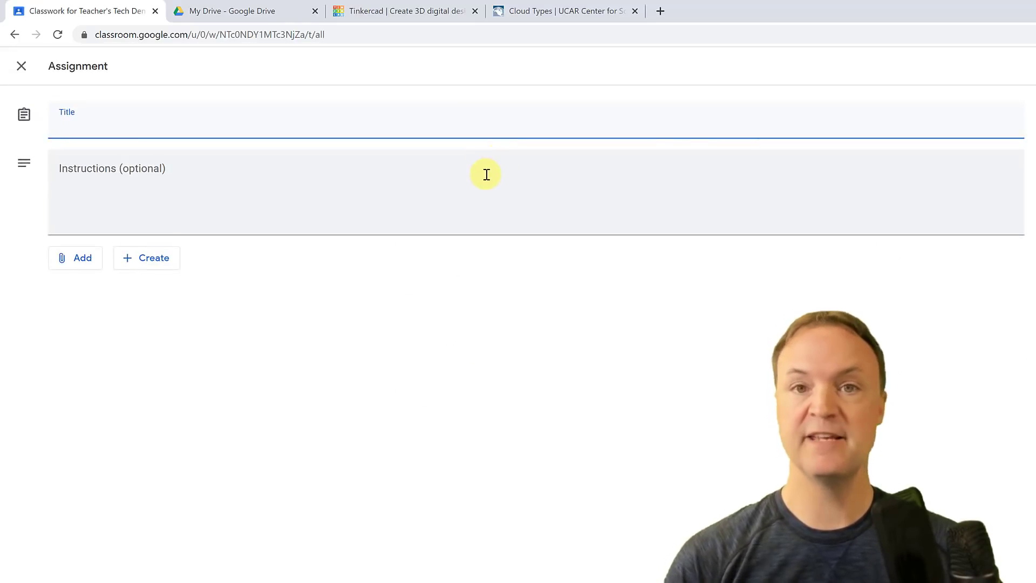
# Give the assignment the title 'Clouds' and instructions 'Info', then bring up the Add options.
pyautogui.write('Clouds')
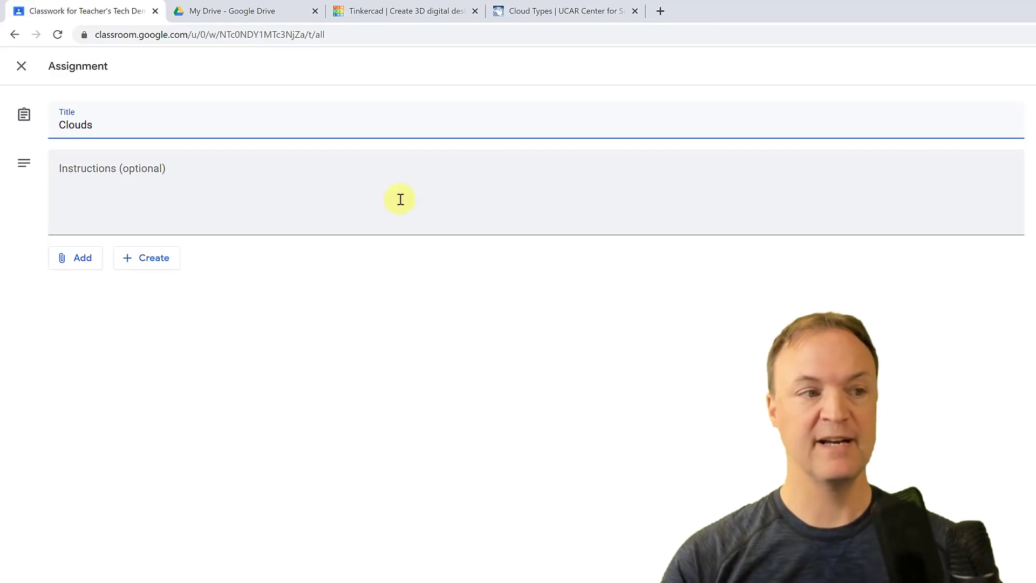
pyautogui.click(332, 192)
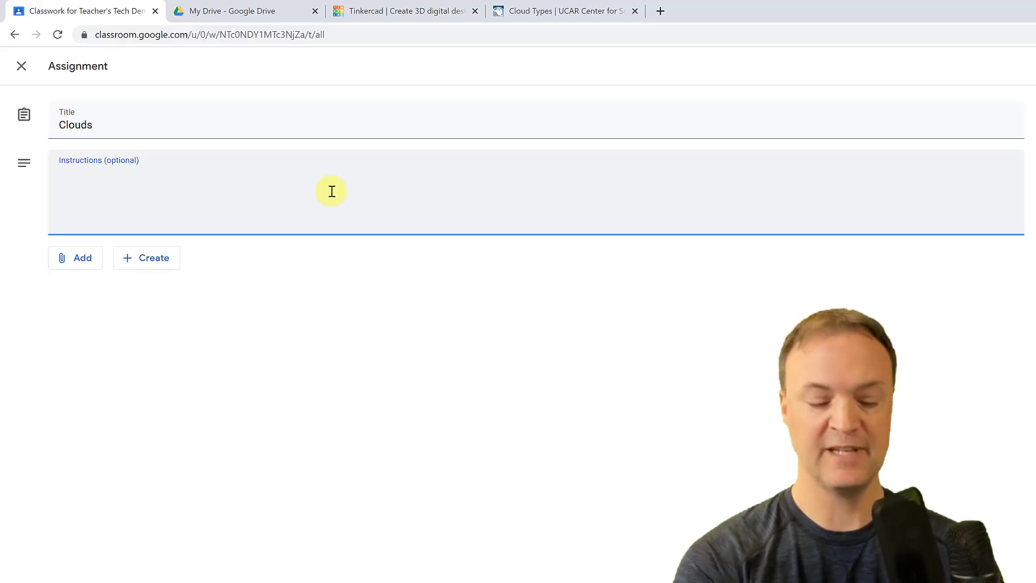
pyautogui.write('Info')
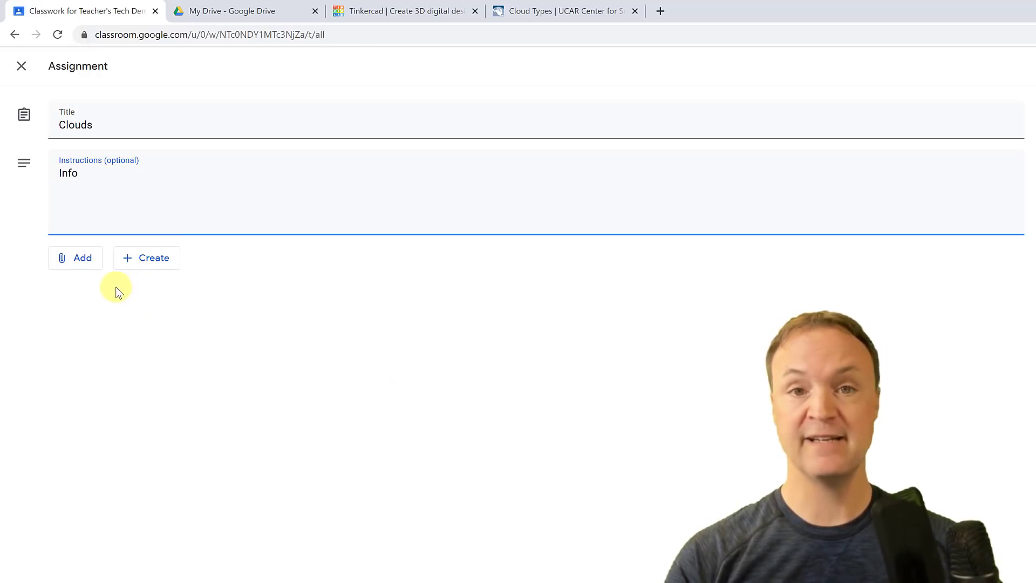
pyautogui.click(92, 264)
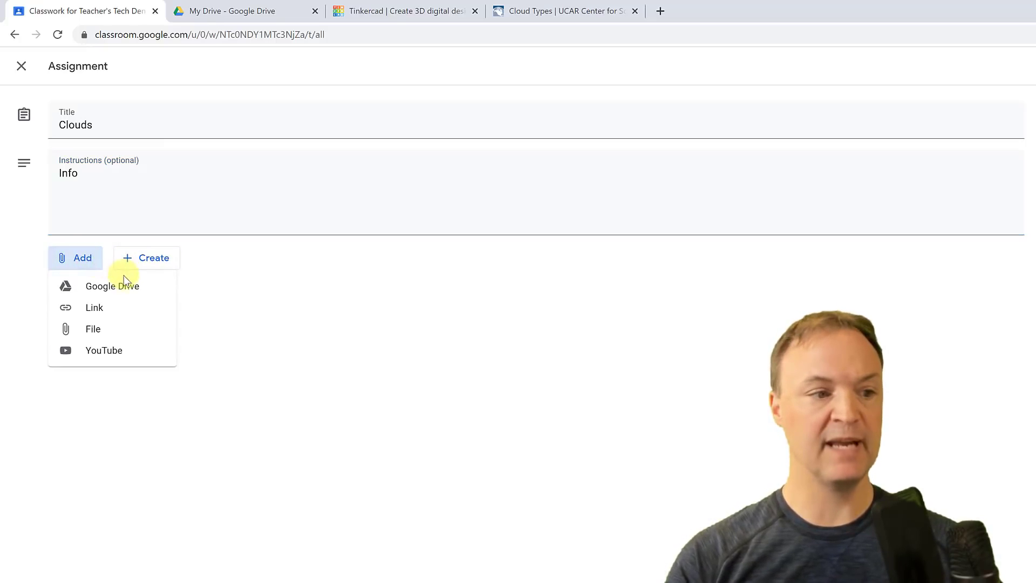
# Attach the UCAR Cloud Types page address from the browser as a link.
pyautogui.press('Return')
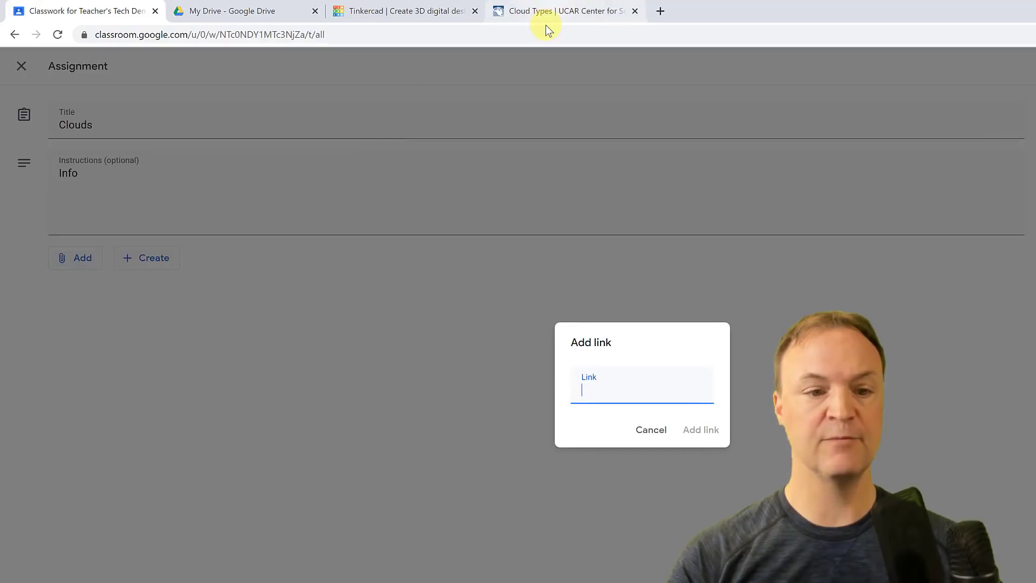
pyautogui.click(544, 21)
pyautogui.click(179, 35)
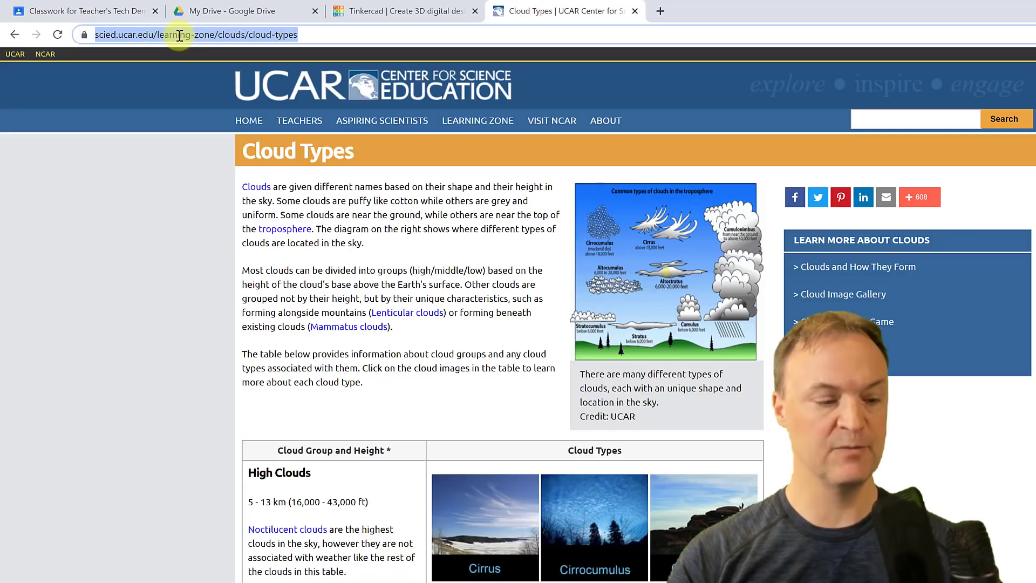
pyautogui.hotkey('ctrl', 'c')
pyautogui.click(102, 11)
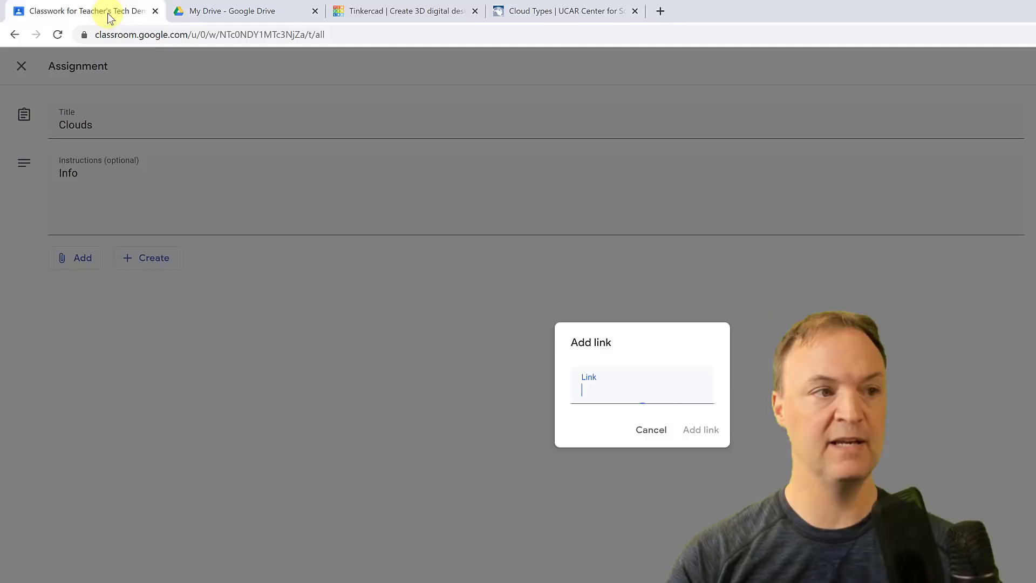
pyautogui.hotkey('ctrl', 'v')
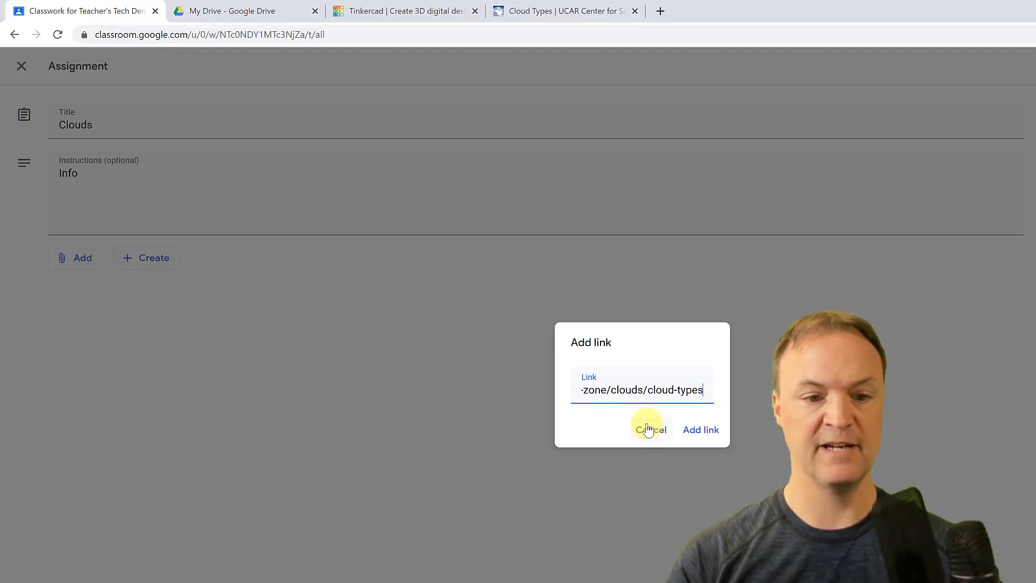
pyautogui.click(698, 430)
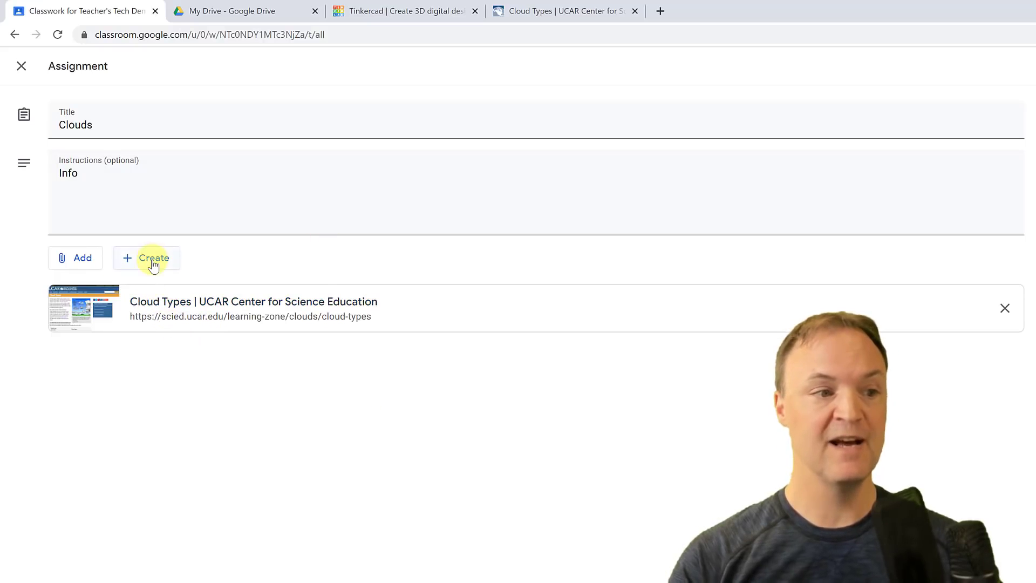
pyautogui.click(87, 258)
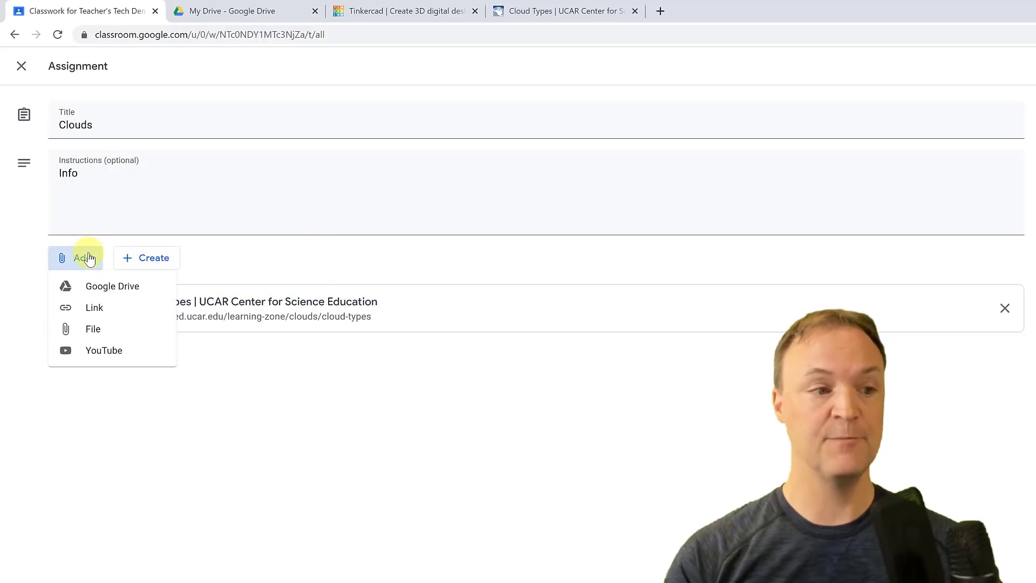
# Attach the Types of Clouds document from Google Drive's recent files.
pyautogui.click(116, 294)
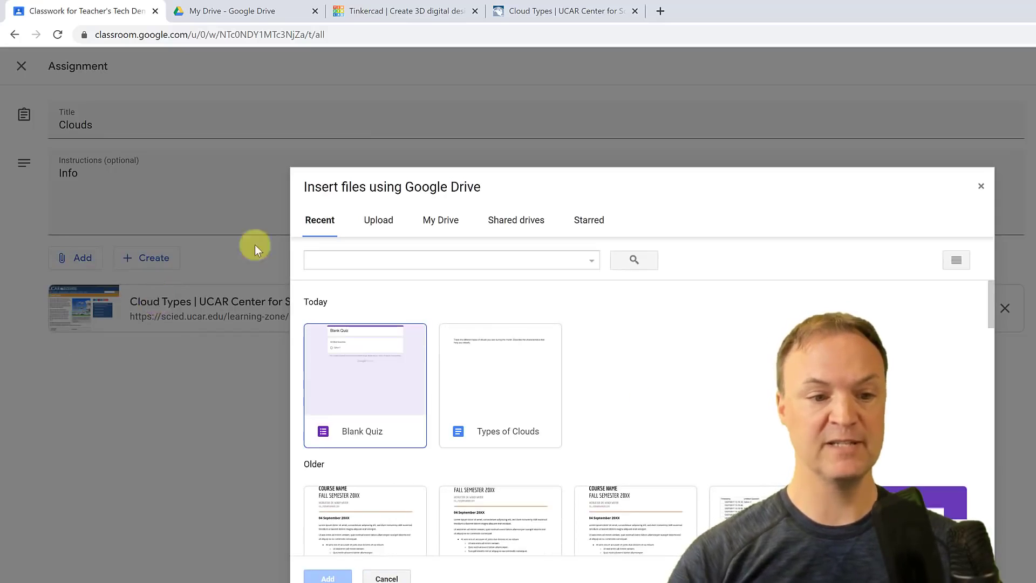
pyautogui.doubleClick(477, 390)
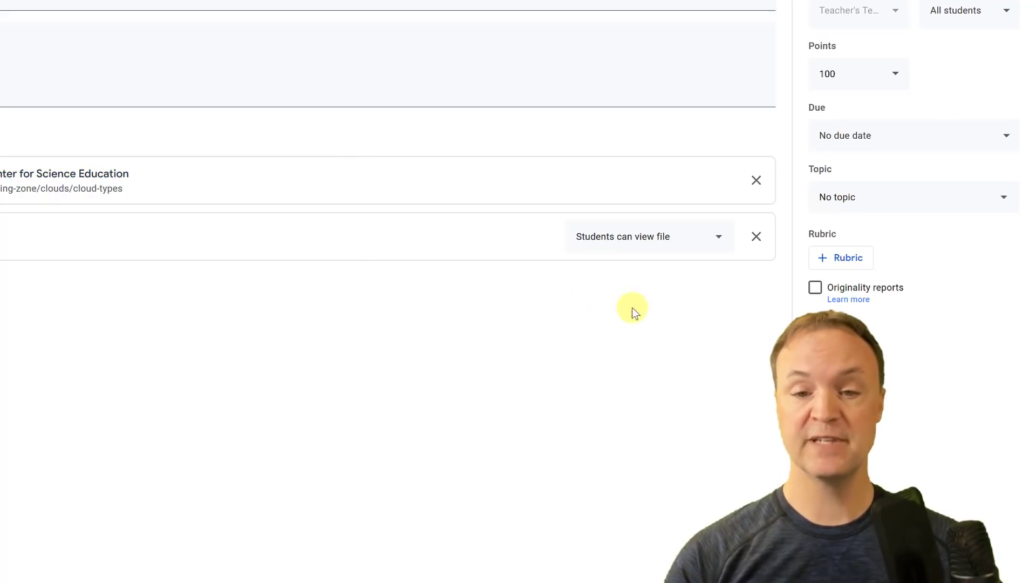
# Change the Types of Clouds Doc's access to 'Make a copy for each student'.
pyautogui.click(720, 243)
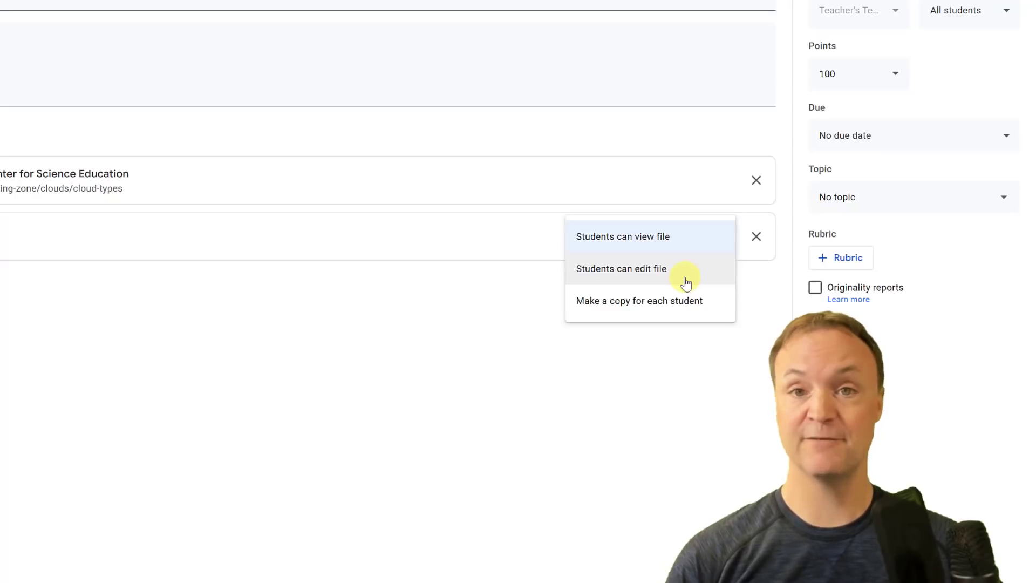
pyautogui.click(662, 310)
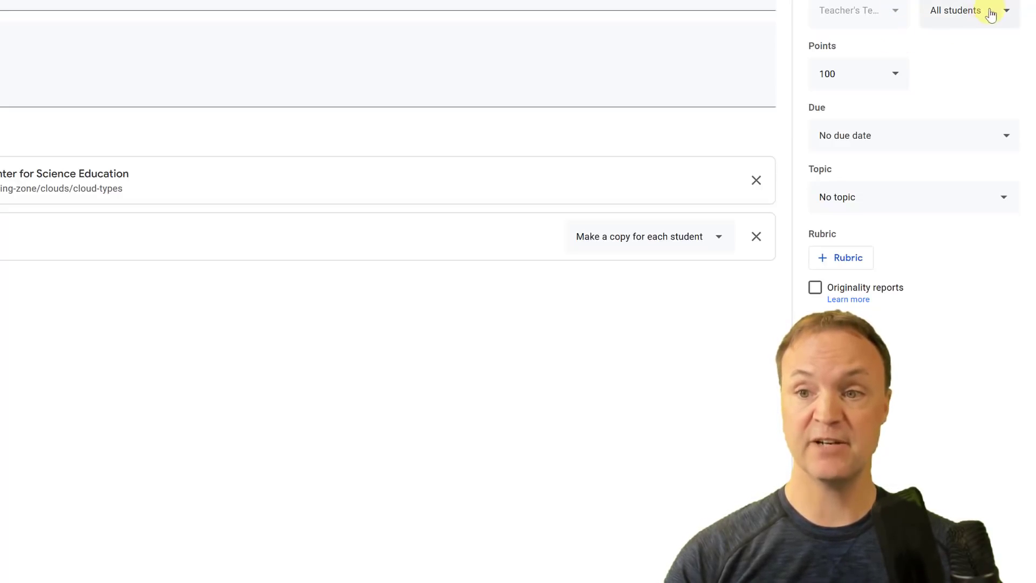
# Confirm the assignment goes to all students and stays worth 100 points.
pyautogui.click(1006, 13)
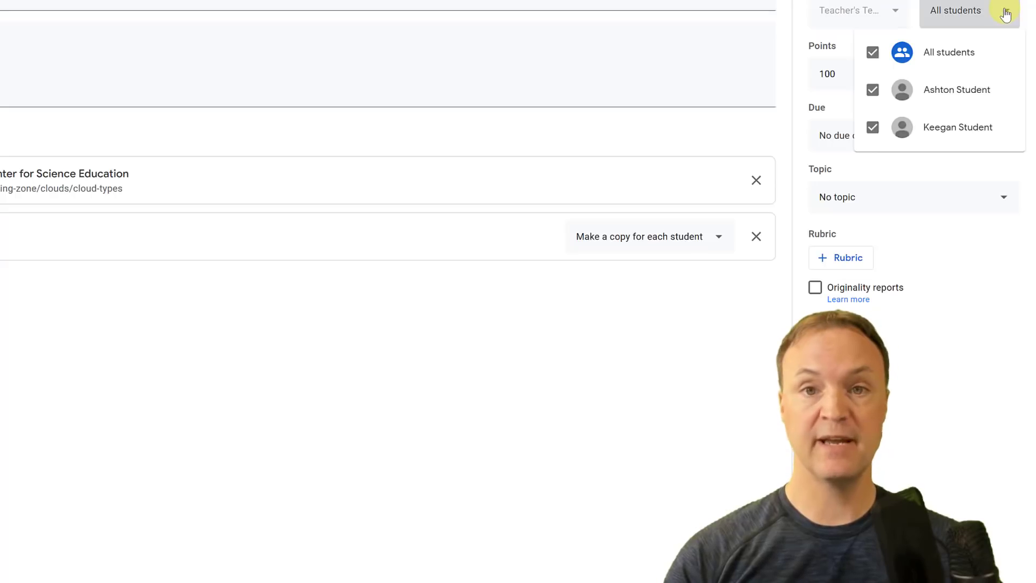
pyautogui.click(928, 166)
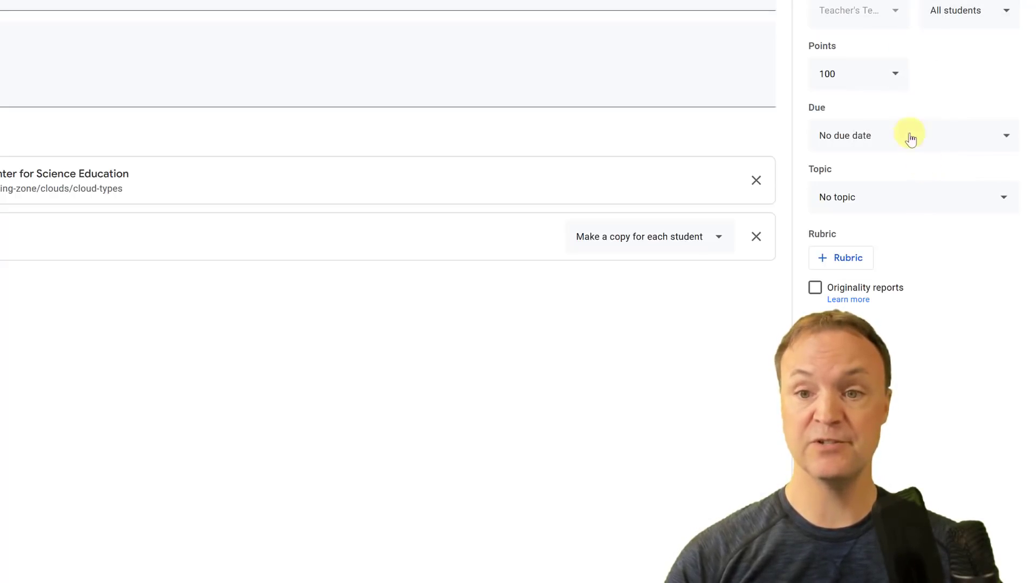
pyautogui.click(896, 74)
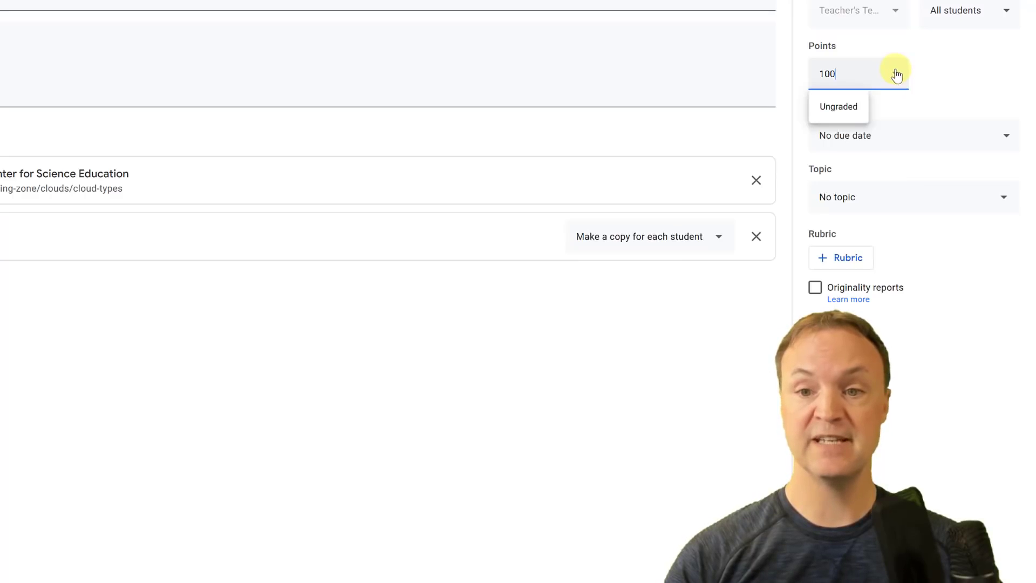
pyautogui.click(943, 68)
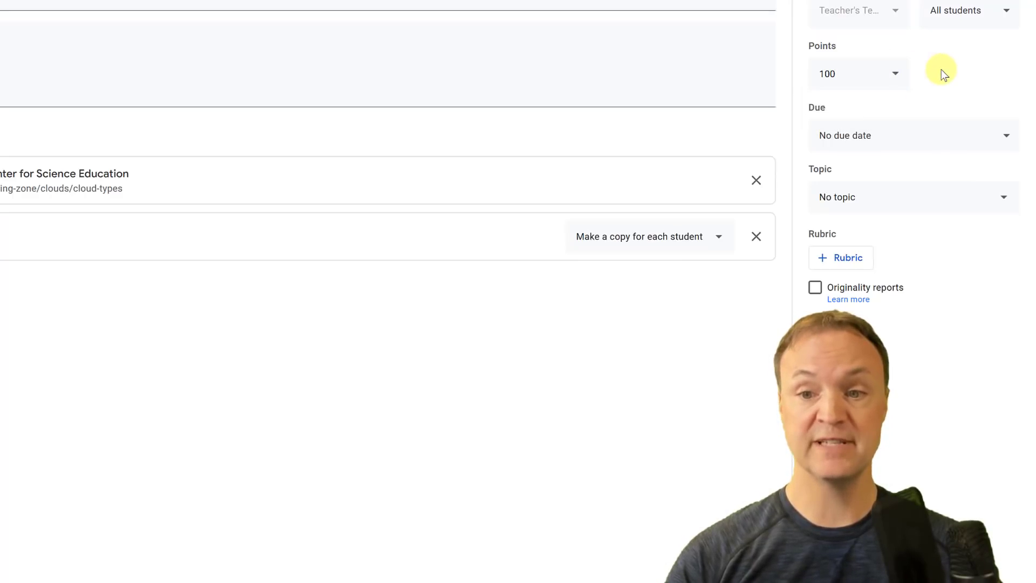
# Set the due date to Tuesday, March 31 using the calendar picker.
pyautogui.click(900, 139)
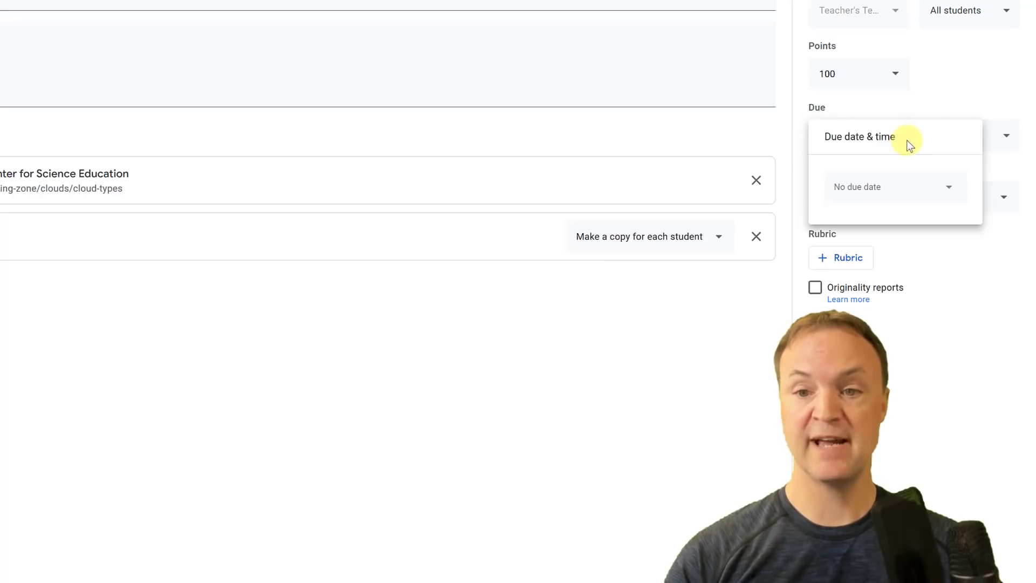
pyautogui.click(949, 194)
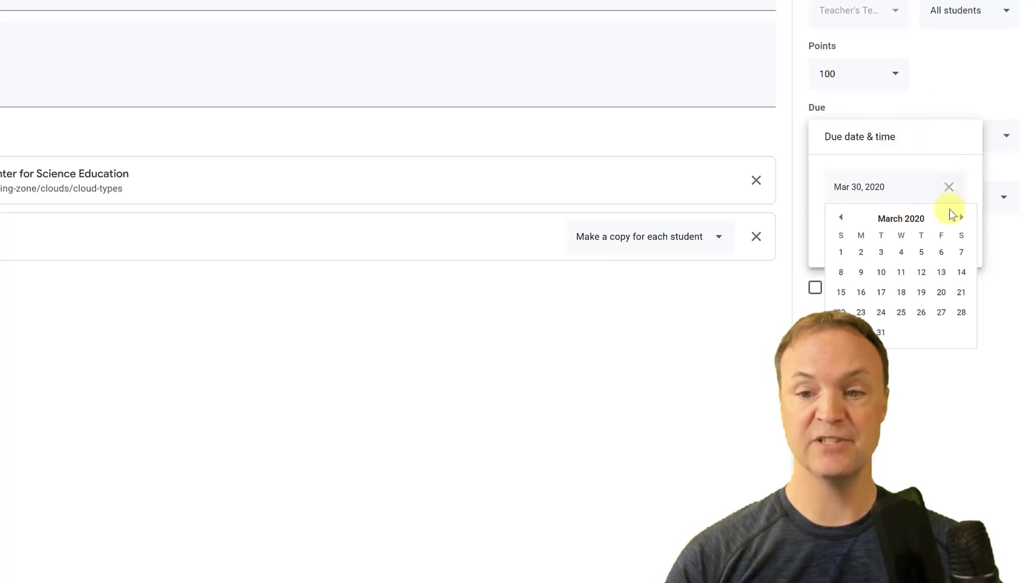
pyautogui.click(882, 332)
pyautogui.click(916, 378)
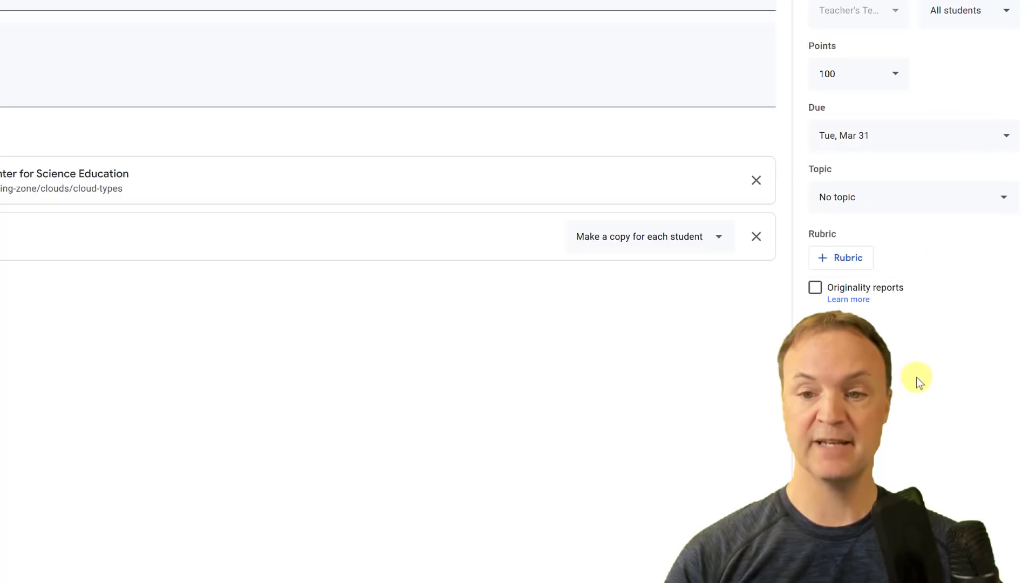
# File Clouds under a newly created 'Science' topic and assign it to the class.
pyautogui.click(895, 205)
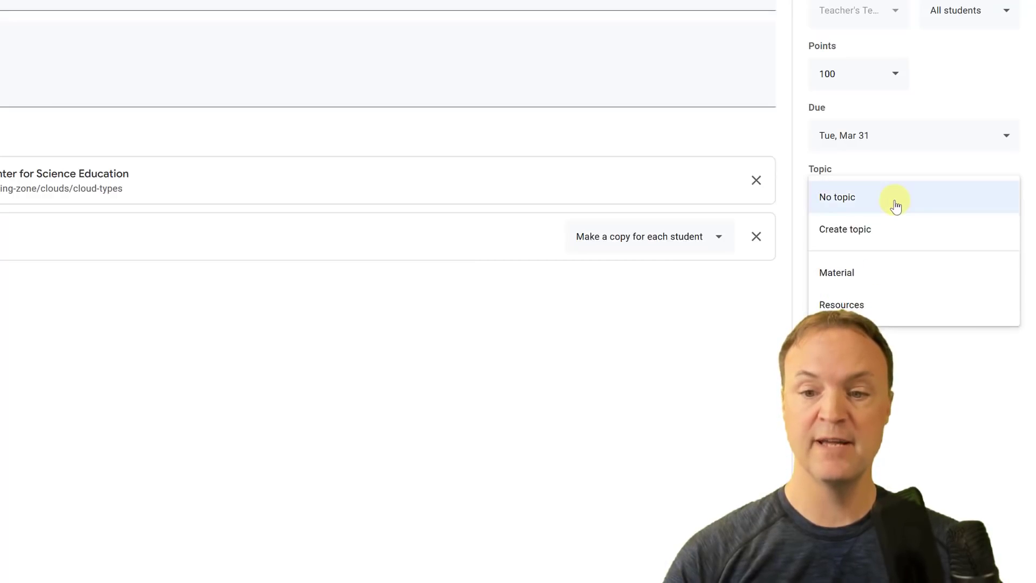
pyautogui.click(890, 237)
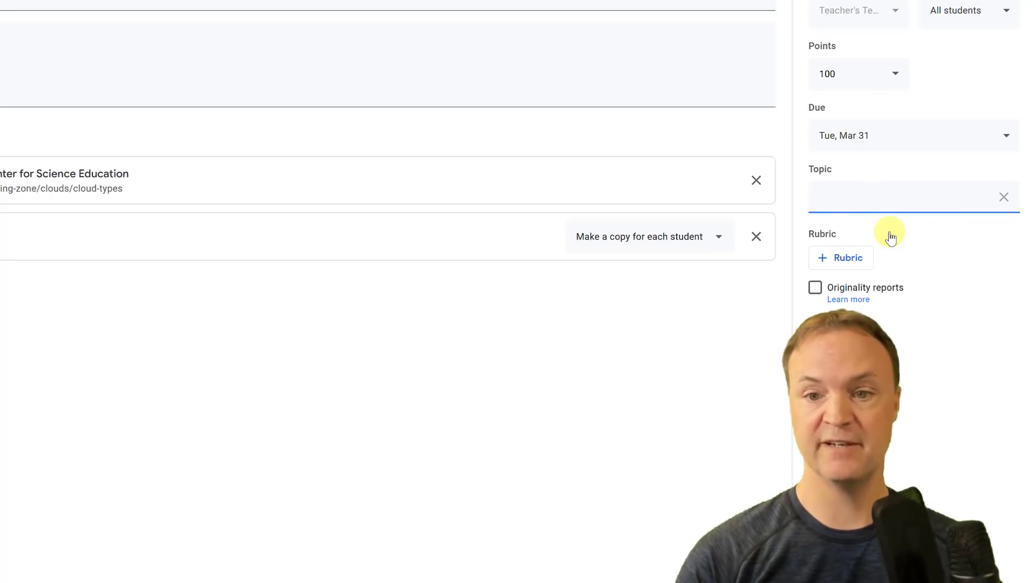
pyautogui.write('Science')
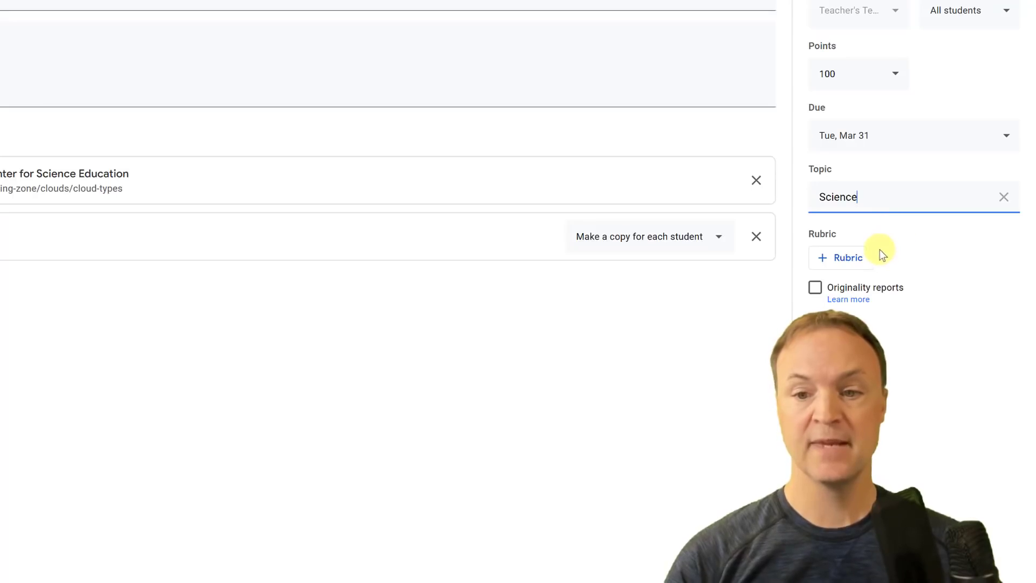
pyautogui.click(935, 232)
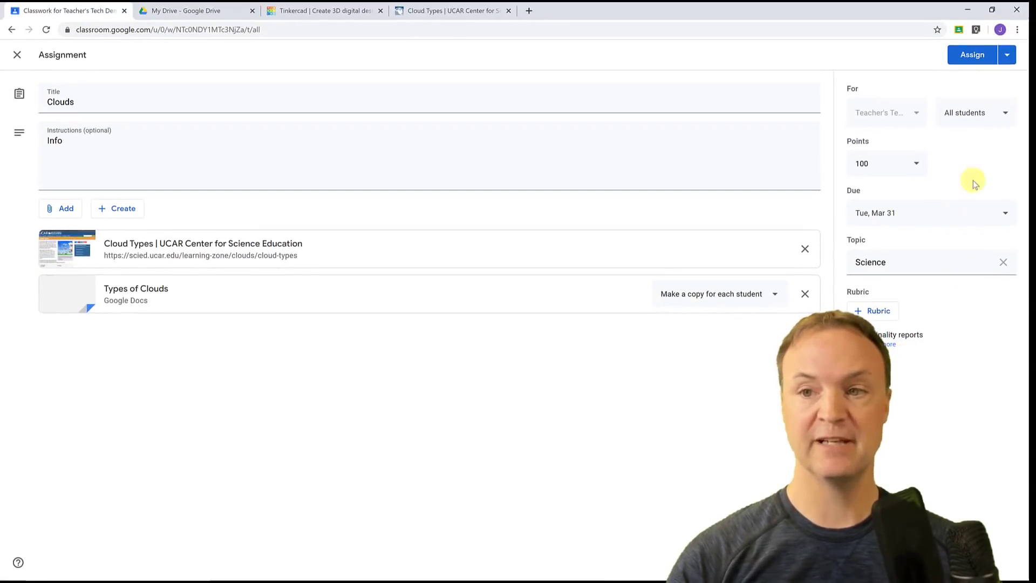
pyautogui.click(1007, 56)
pyautogui.click(955, 58)
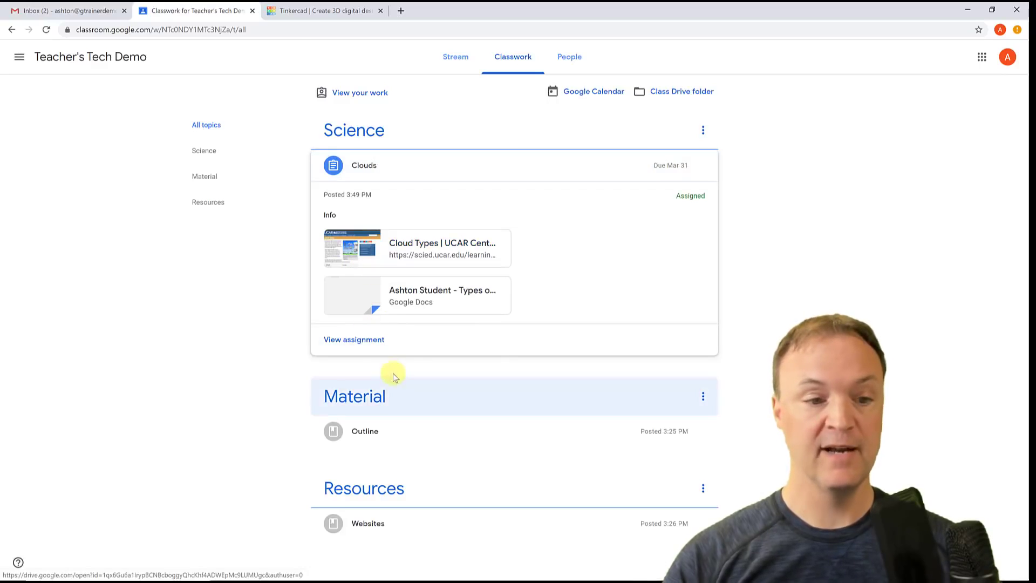
# As the student, view the Clouds assignment, dismiss the tip, and open their Types of Clouds copy.
pyautogui.click(369, 341)
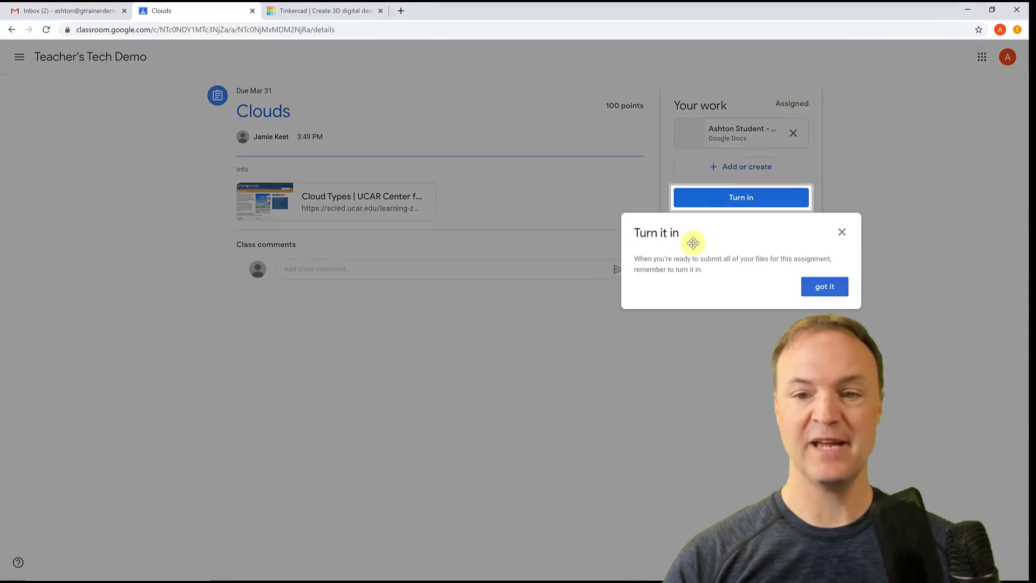
pyautogui.click(835, 289)
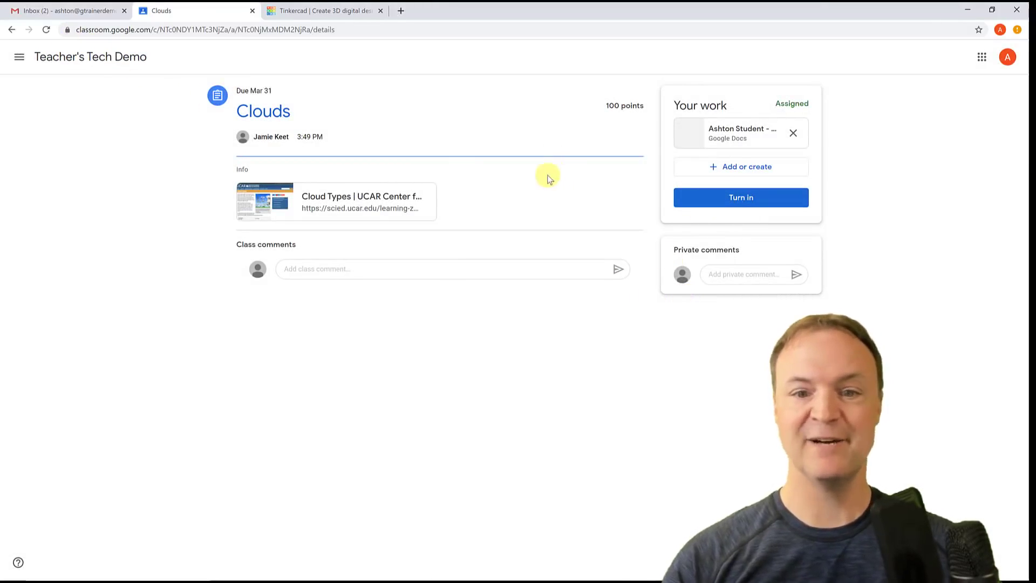
pyautogui.click(11, 30)
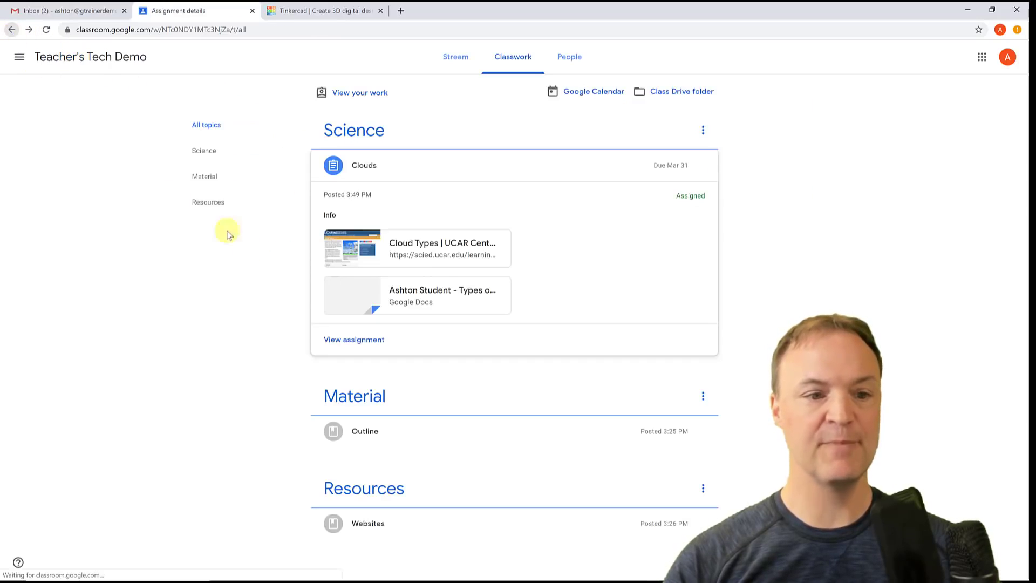
pyautogui.click(340, 296)
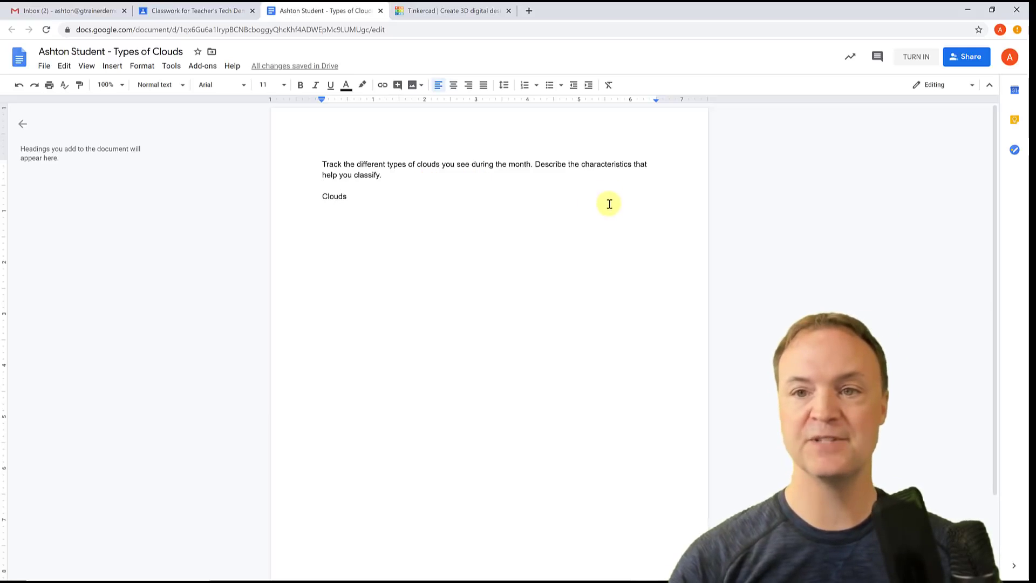
# Hand in the Types of Clouds document using the TURN IN button in Google Docs.
pyautogui.click(908, 63)
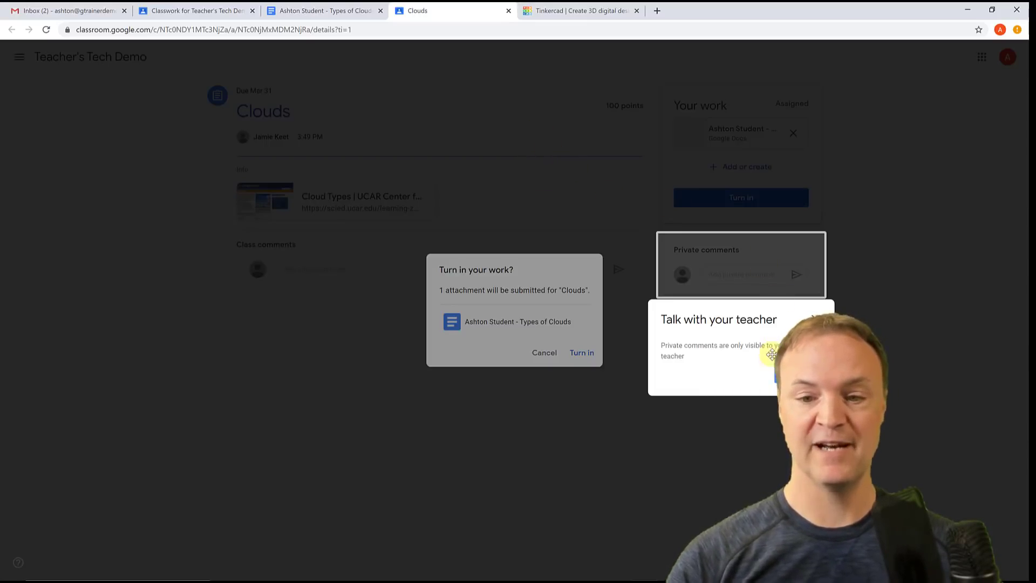
# Dismiss the teacher tip and unsubmit the turned-in Clouds work back to Assigned.
pyautogui.click(792, 376)
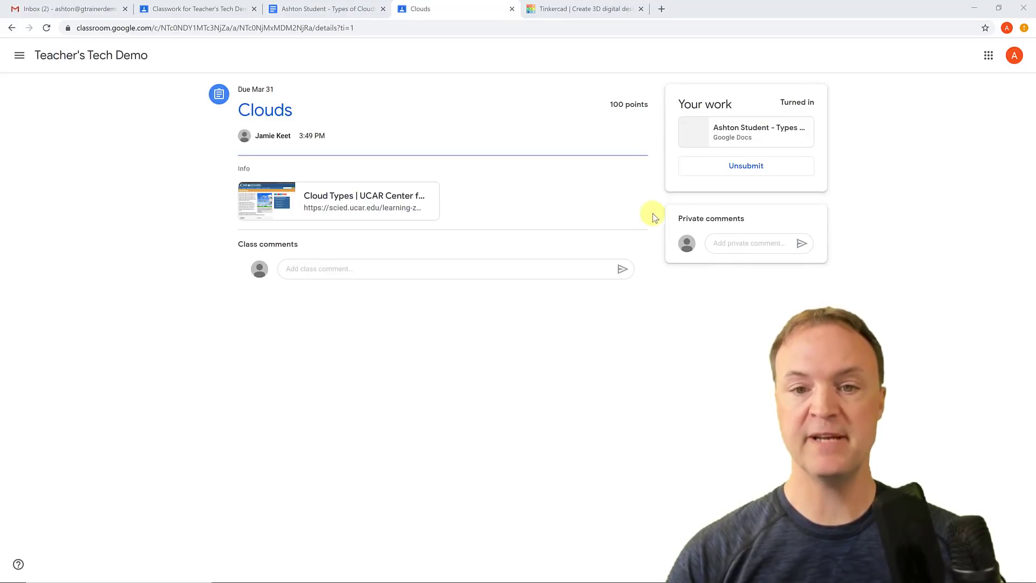
pyautogui.click(751, 168)
pyautogui.click(586, 344)
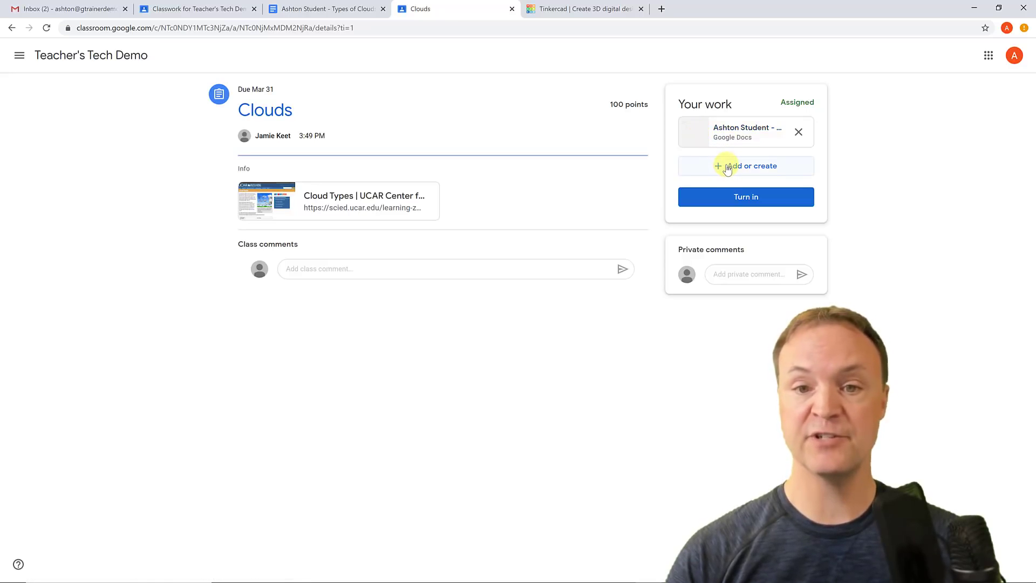
# Look at the add-or-create options and private comment box, leaving both unused.
pyautogui.click(745, 167)
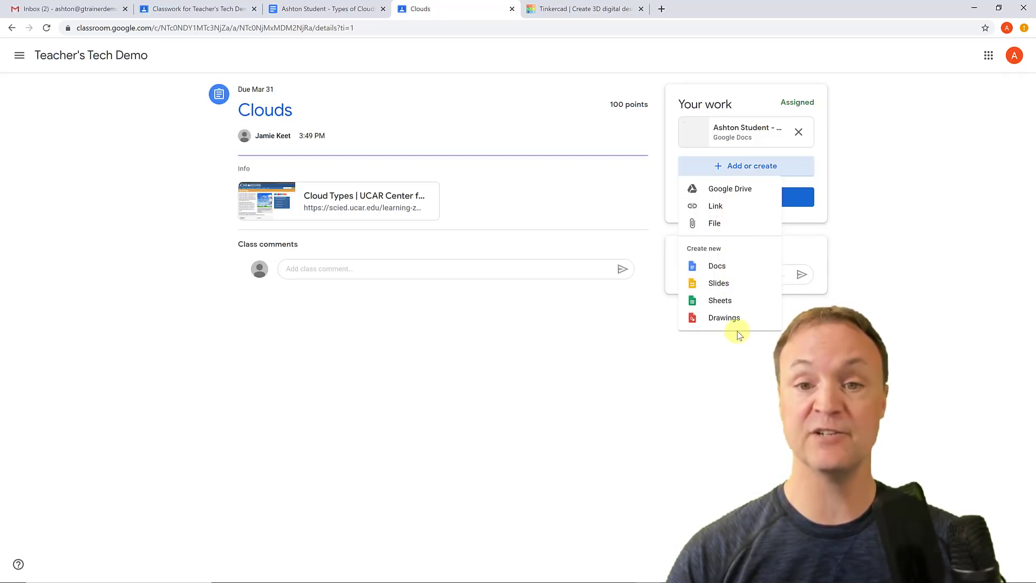
pyautogui.click(733, 383)
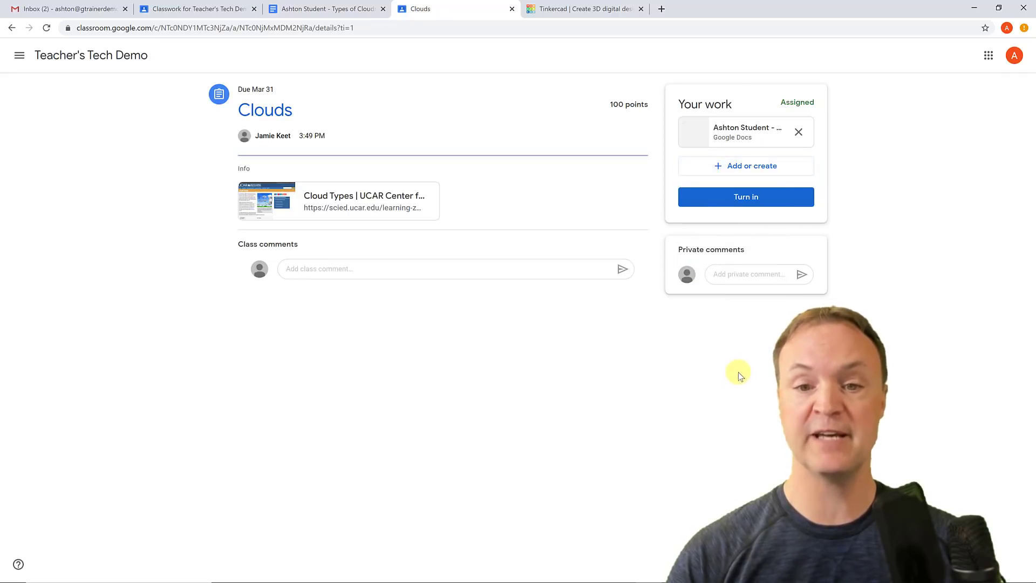
pyautogui.click(736, 275)
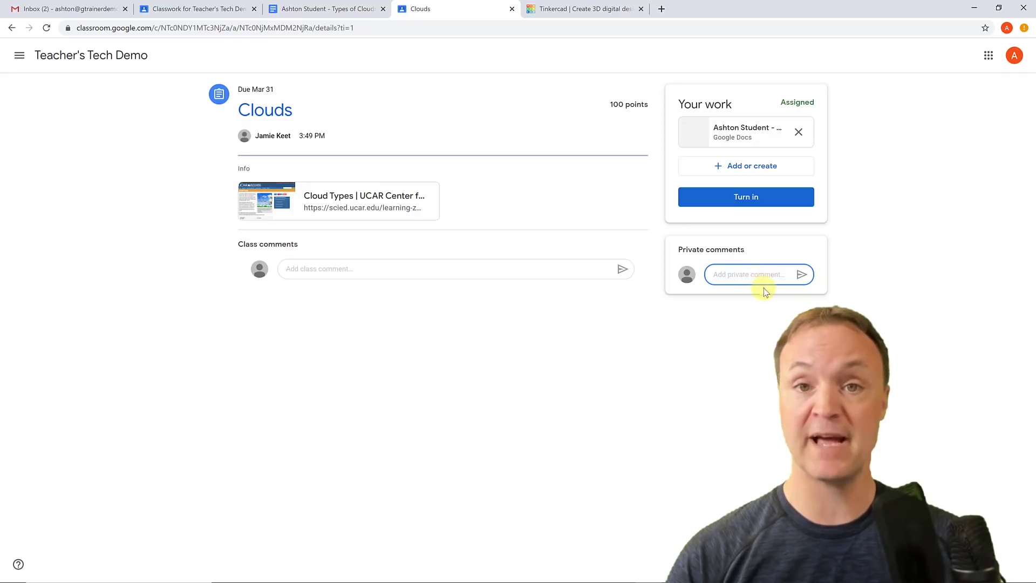
pyautogui.click(680, 360)
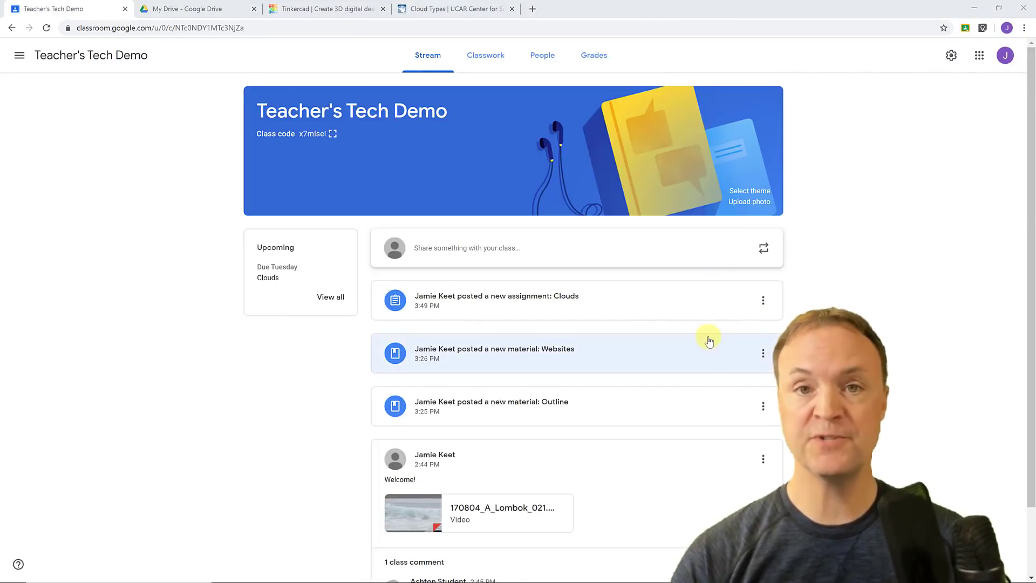
# On Classwork, drag the Material topic above Science and open Clouds' '2 Turned in' list.
pyautogui.scroll(-1, 672, 365)
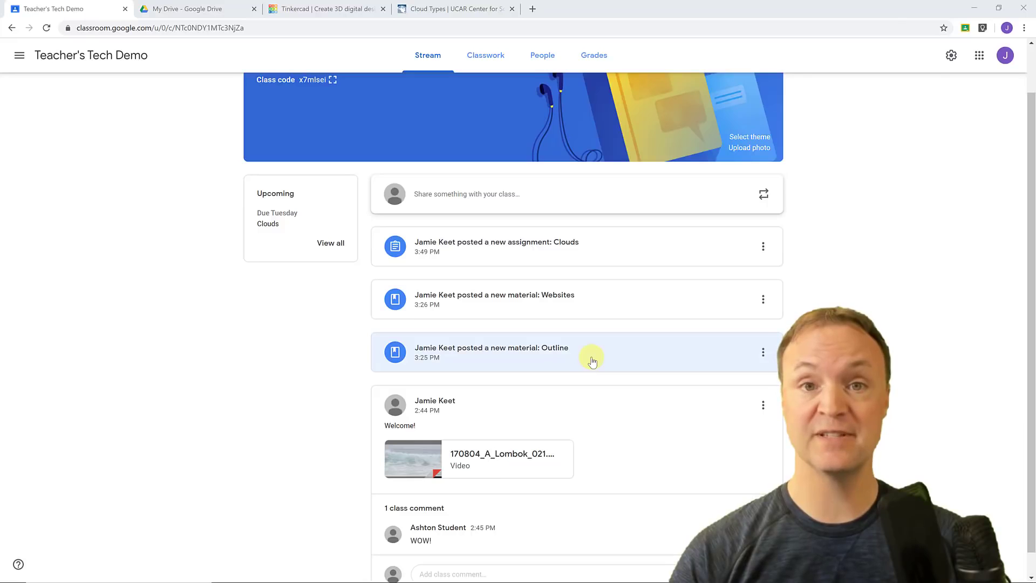
pyautogui.scroll(1, 592, 359)
pyautogui.click(495, 52)
pyautogui.scroll(-1, 583, 399)
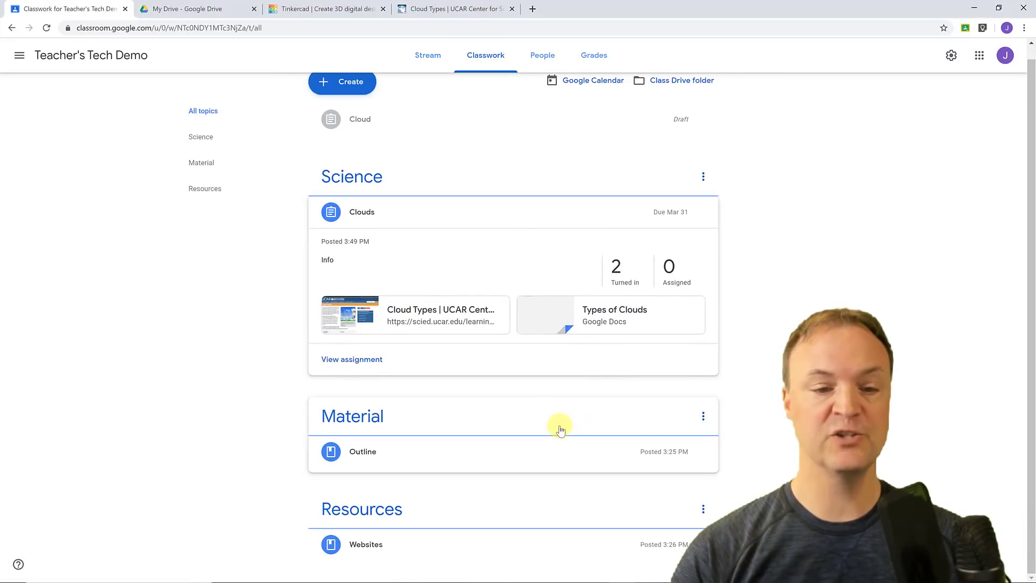
pyautogui.moveTo(571, 418); pyautogui.dragTo(581, 224)
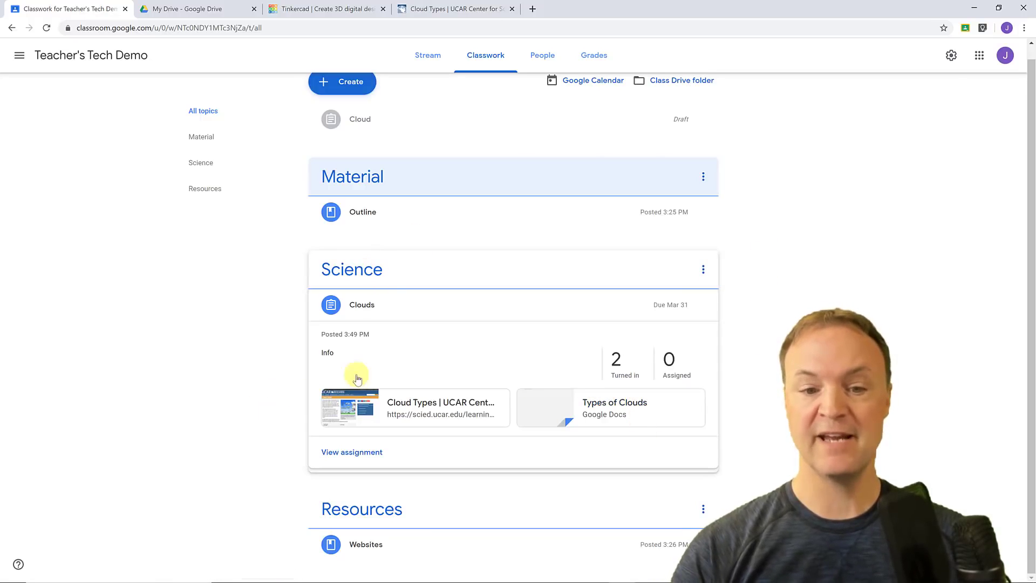
pyautogui.click(626, 373)
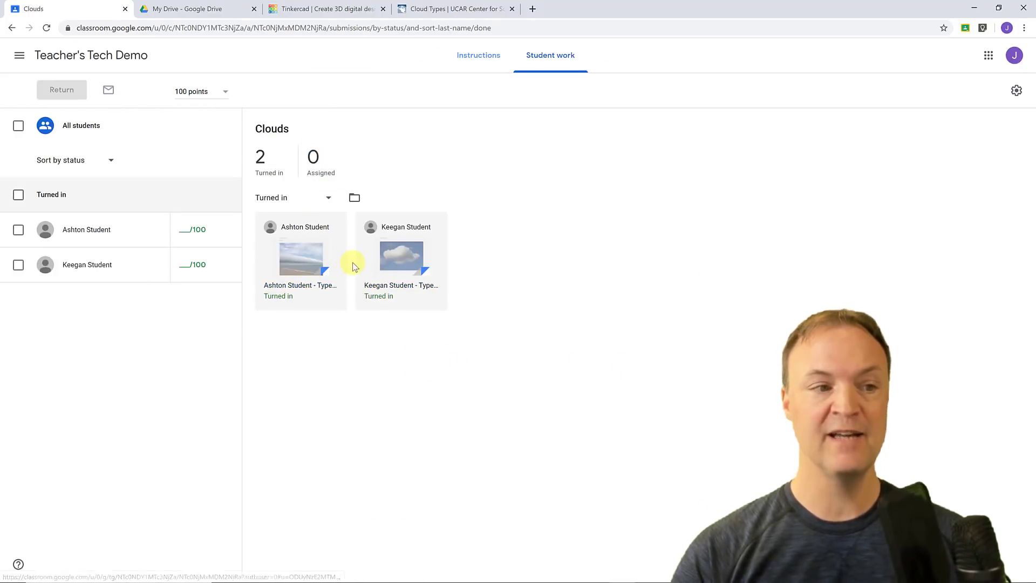
# Open the first student's Clouds submission, then switch to the second student's cloud photo document.
pyautogui.click(298, 262)
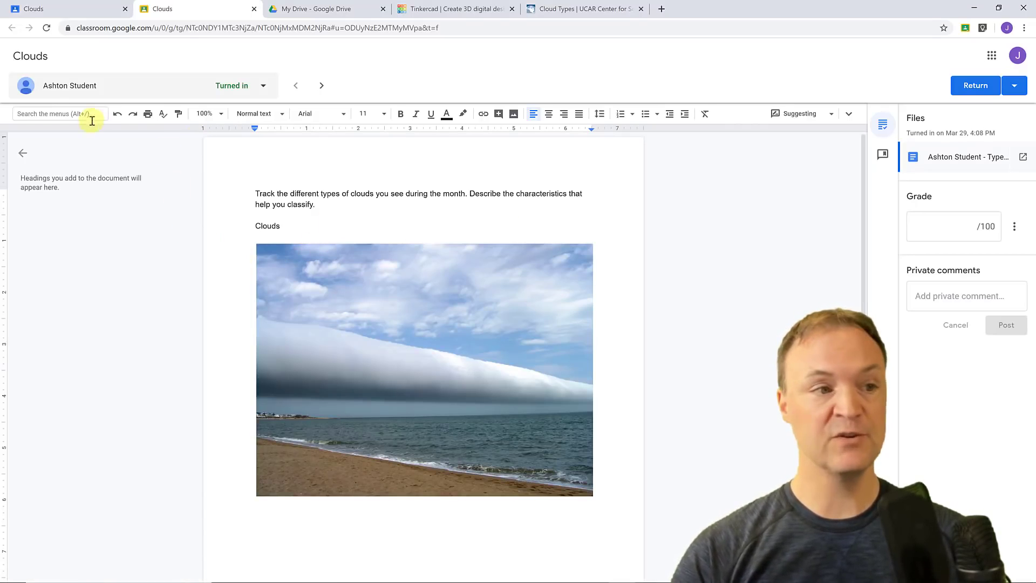
pyautogui.click(134, 95)
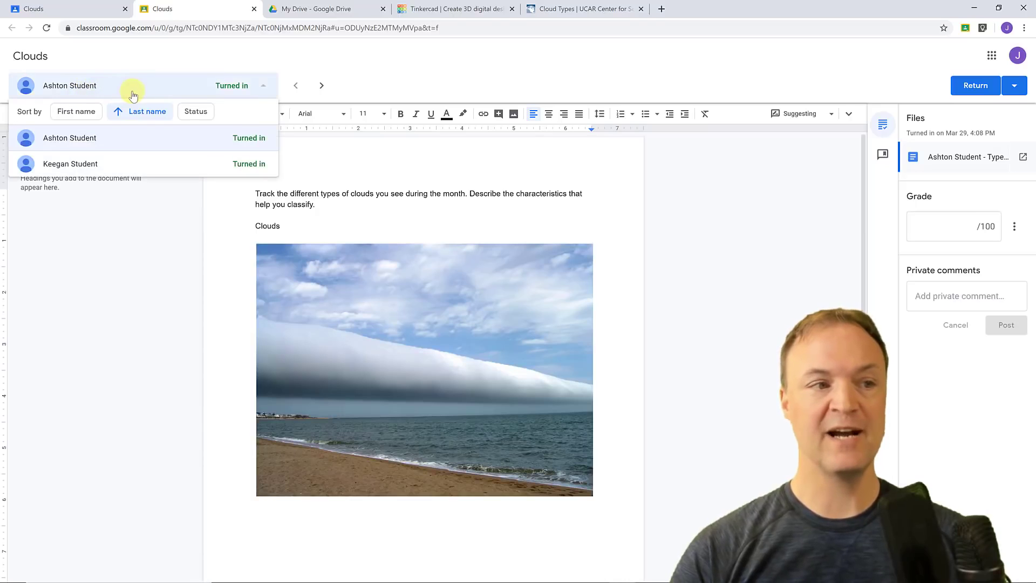
pyautogui.click(105, 164)
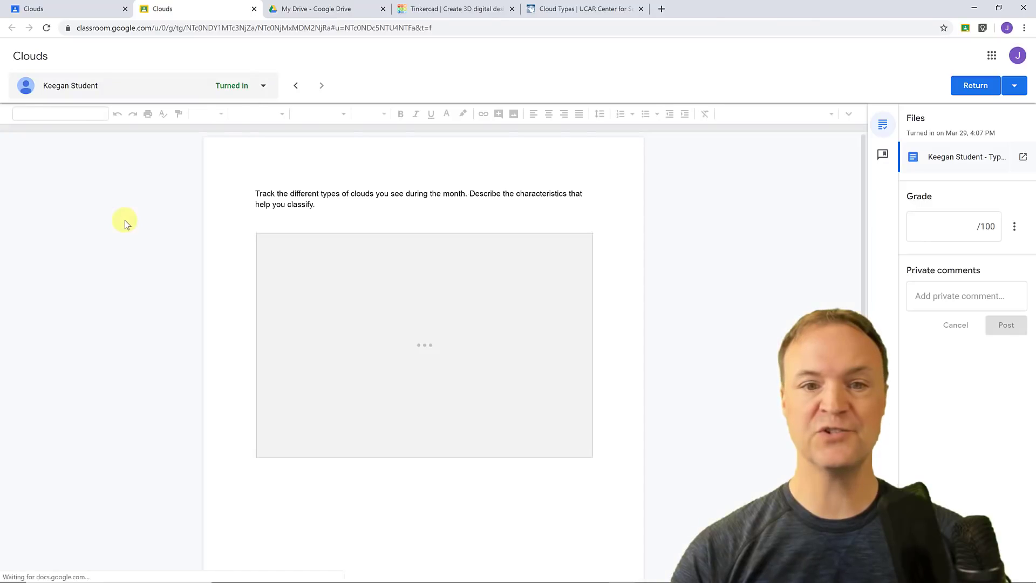
pyautogui.click(167, 87)
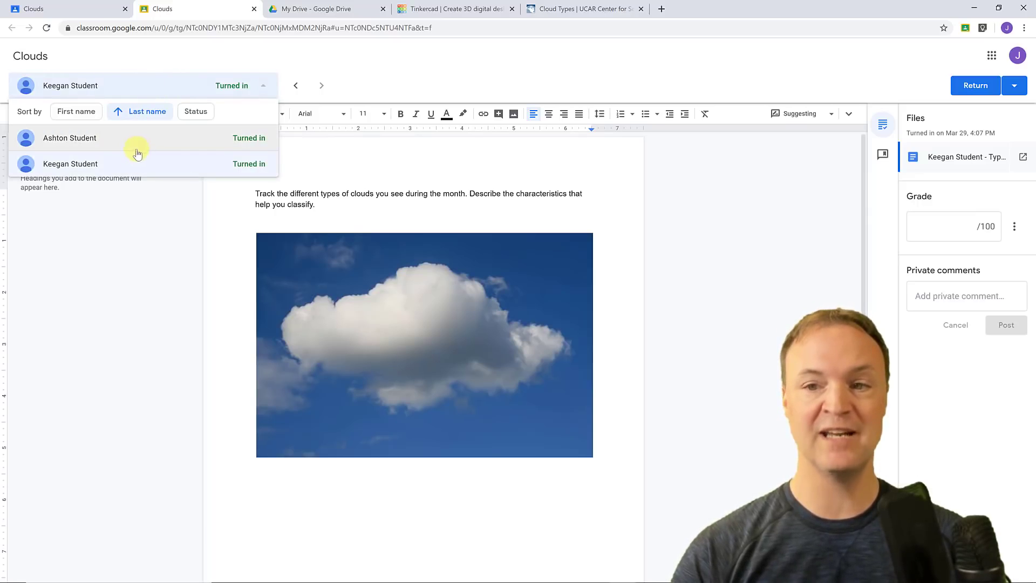
pyautogui.click(166, 231)
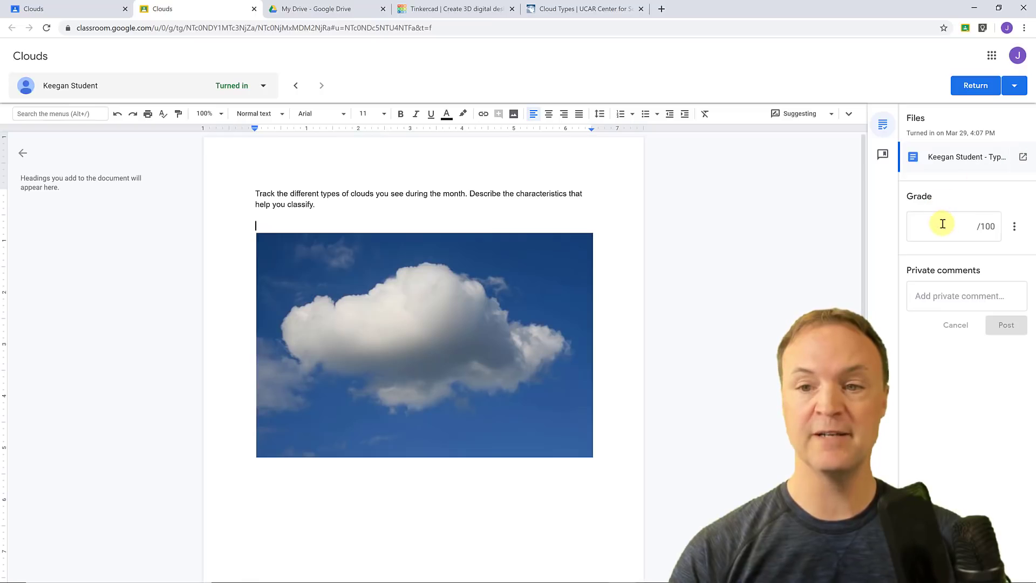
pyautogui.click(1015, 230)
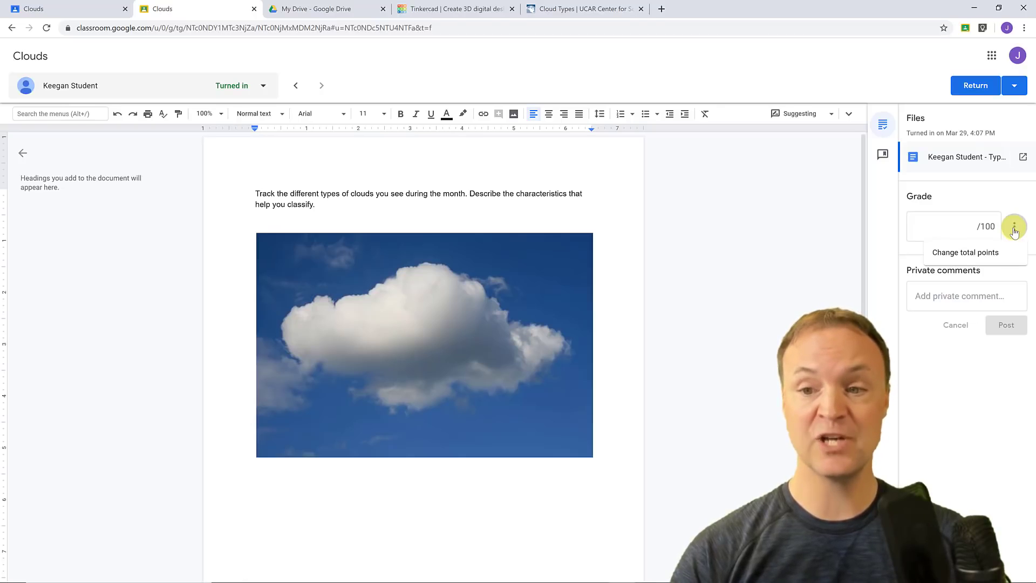
# Enter a draft grade of 90 out of 100 and bring up the empty comment bank.
pyautogui.click(914, 231)
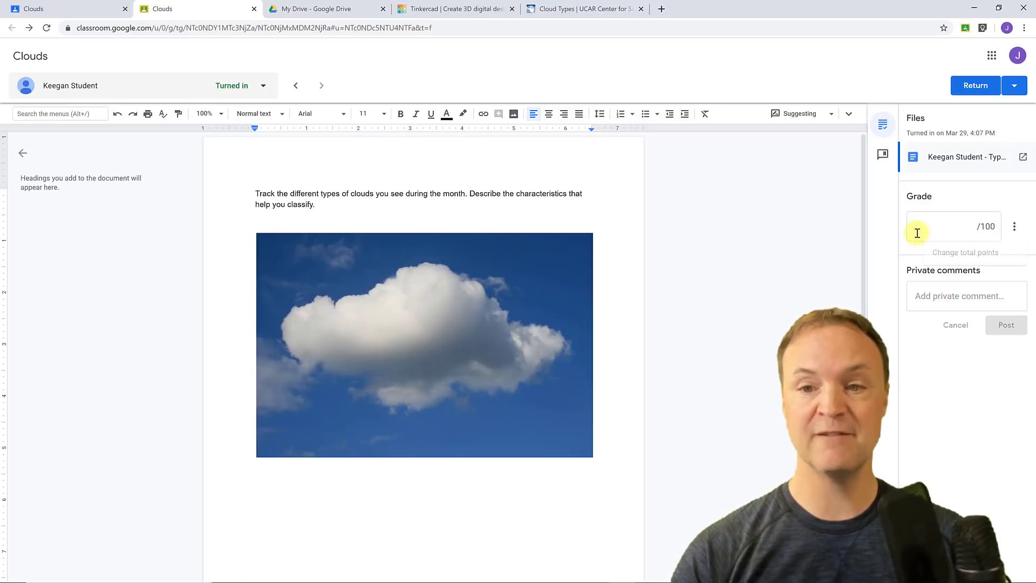
pyautogui.click(932, 298)
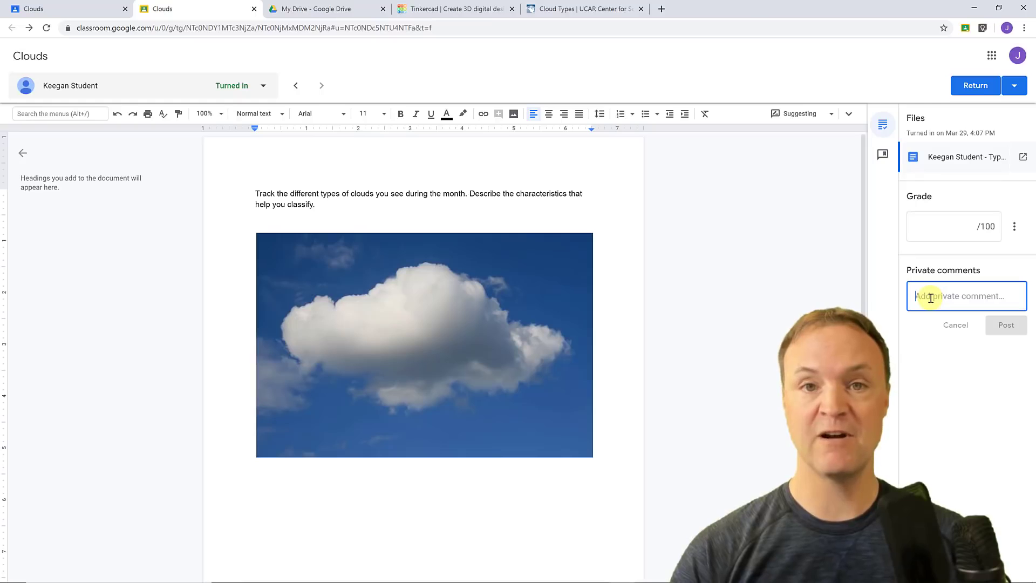
pyautogui.click(957, 230)
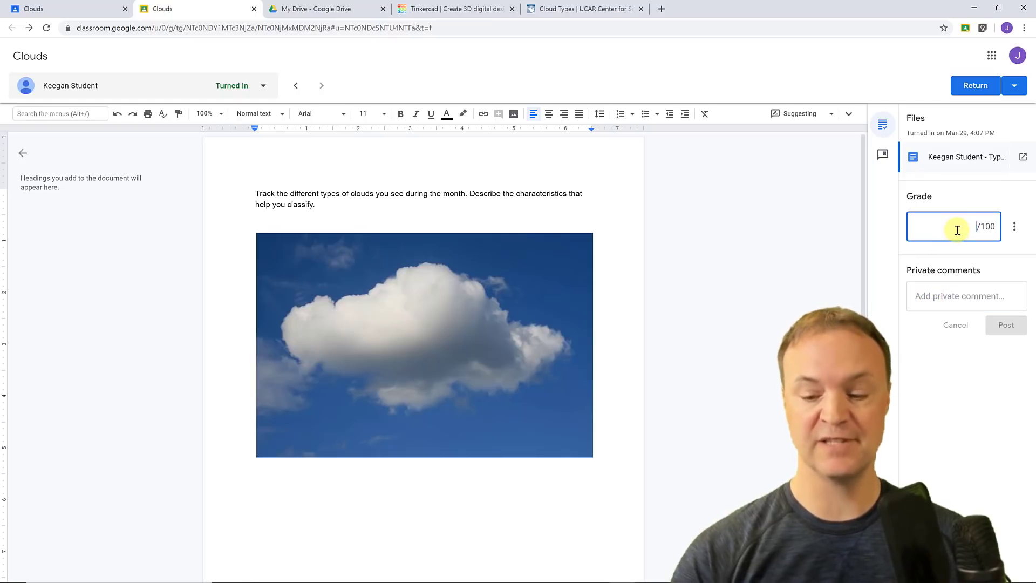
pyautogui.write('90')
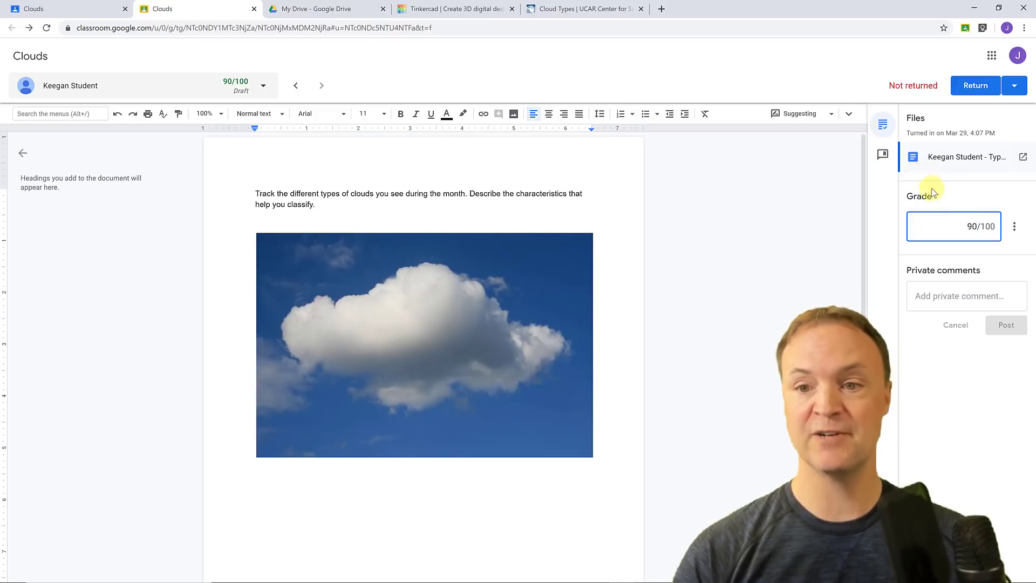
pyautogui.click(881, 156)
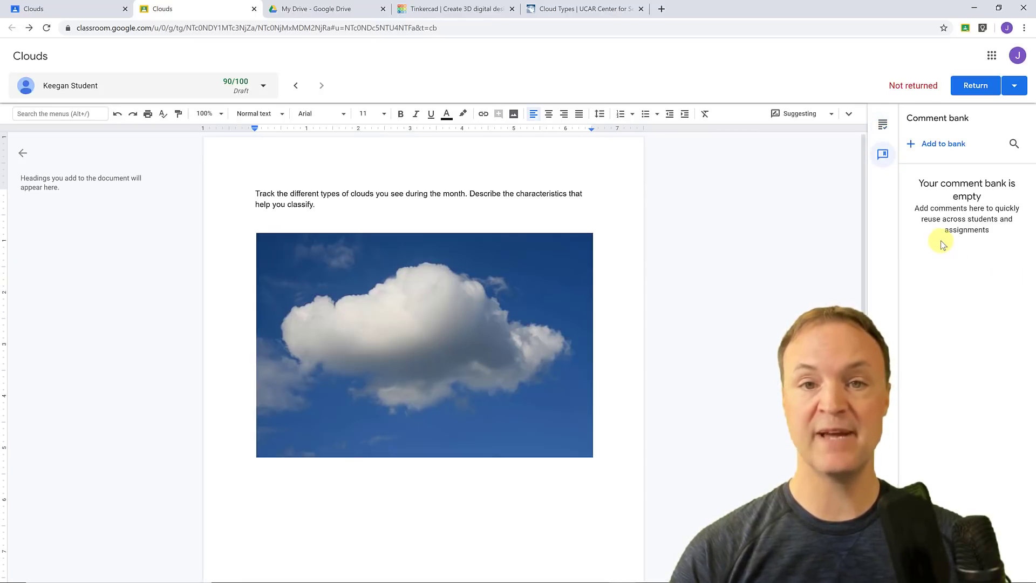
# Save 'Good!' as the first reusable comment in the comment bank.
pyautogui.click(939, 143)
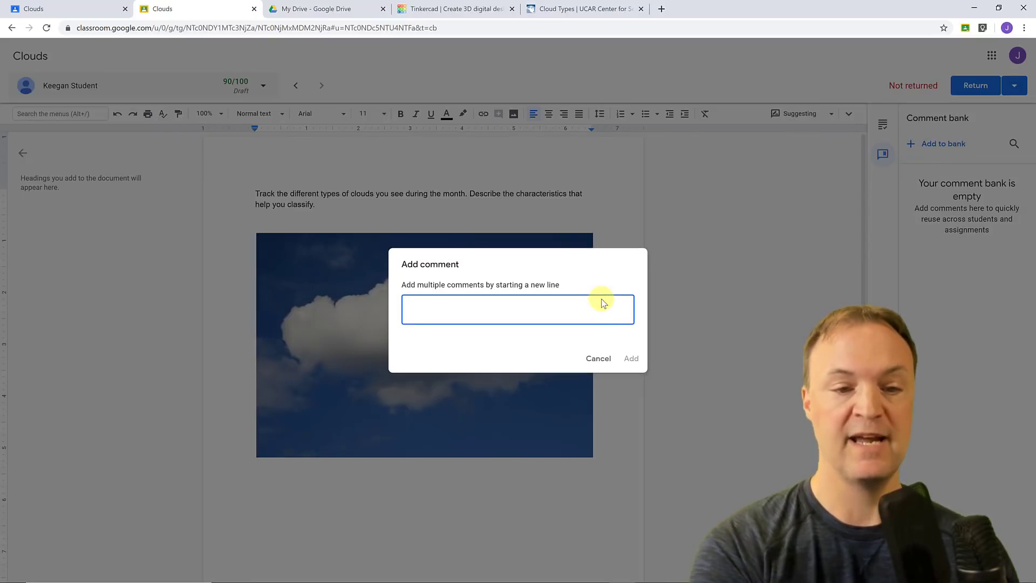
pyautogui.write('Good!')
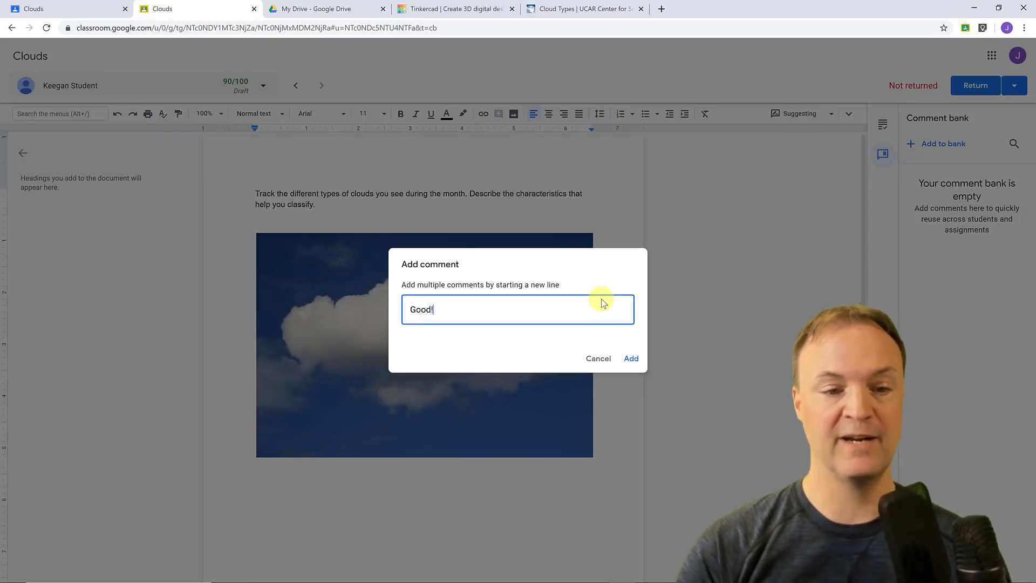
pyautogui.click(631, 359)
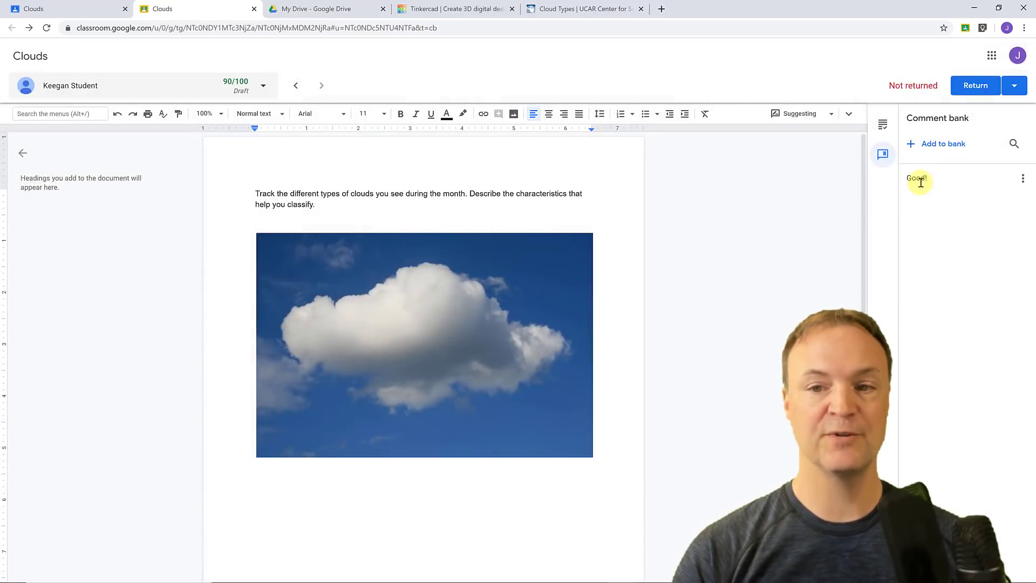
pyautogui.click(1022, 179)
pyautogui.click(1020, 179)
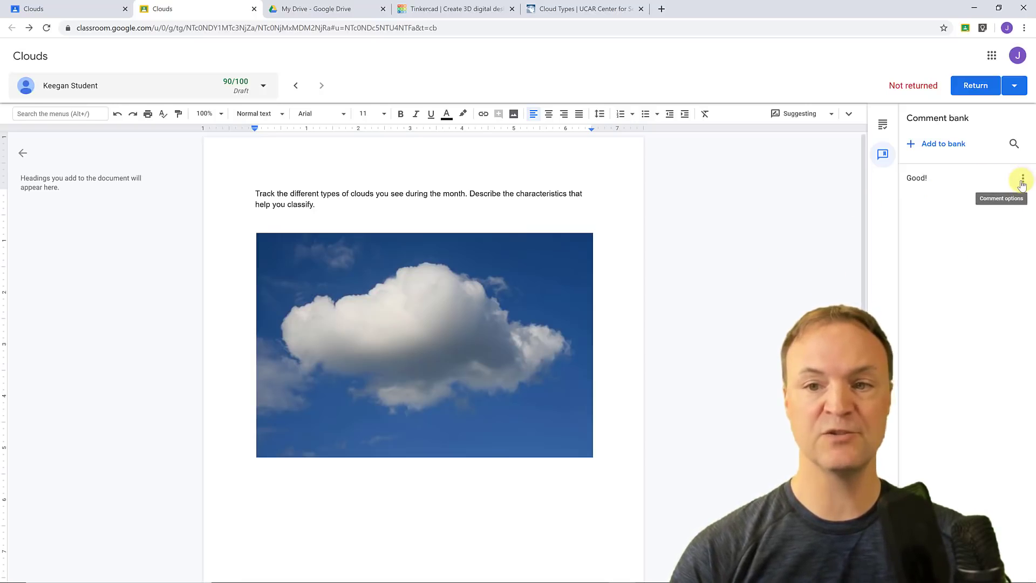
pyautogui.click(695, 250)
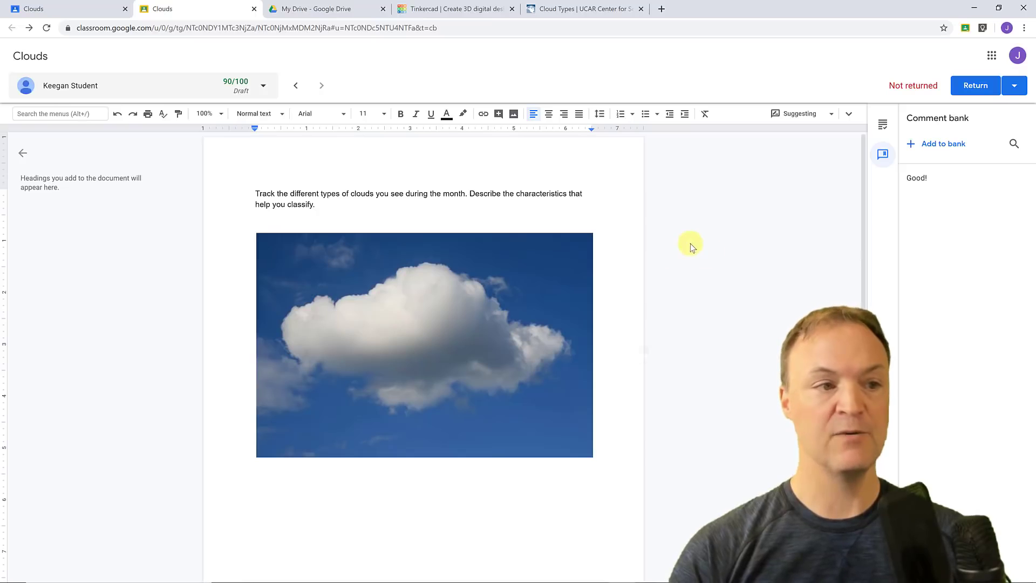
# Switch to the roll-cloud student's submission and give it a 95/100 draft grade.
pyautogui.click(264, 88)
pyautogui.click(100, 141)
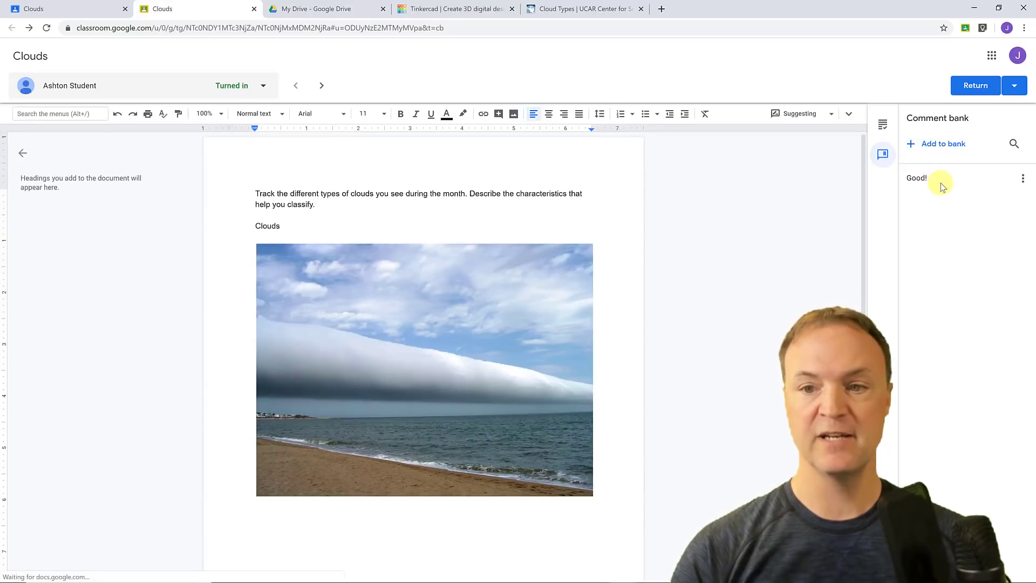
pyautogui.click(883, 124)
pyautogui.click(945, 221)
pyautogui.write('95')
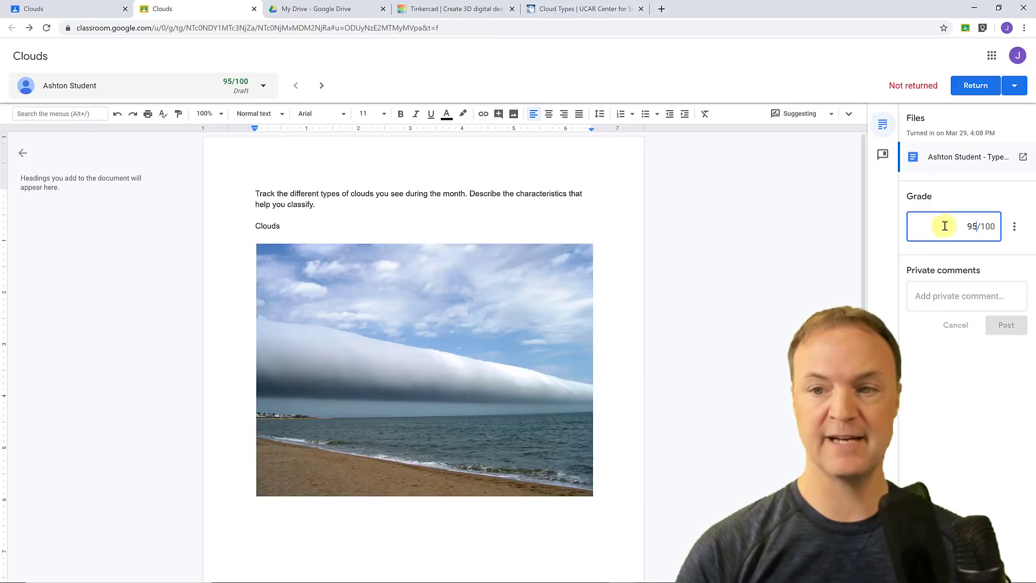
pyautogui.click(995, 439)
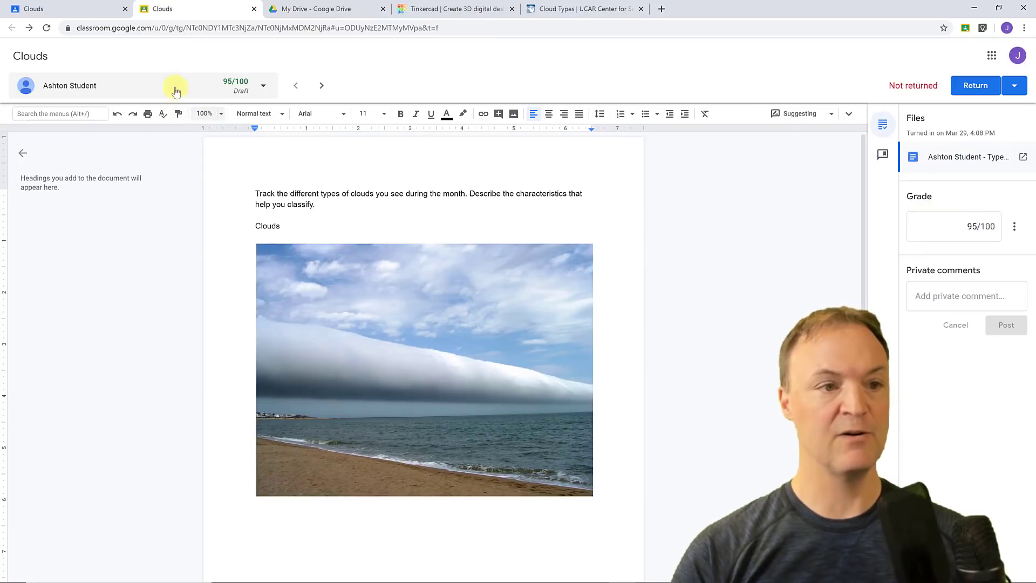
pyautogui.click(261, 89)
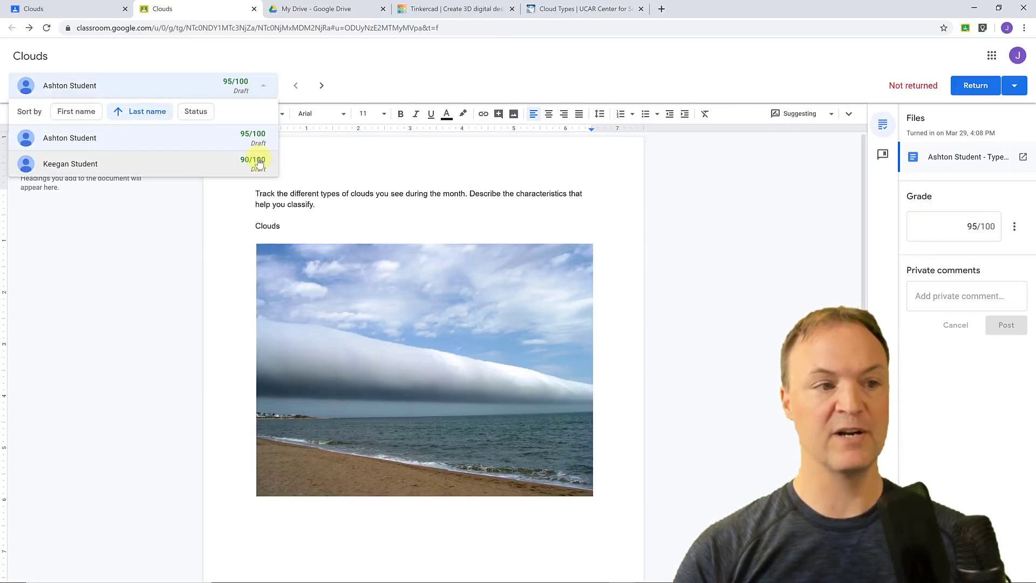
pyautogui.click(166, 251)
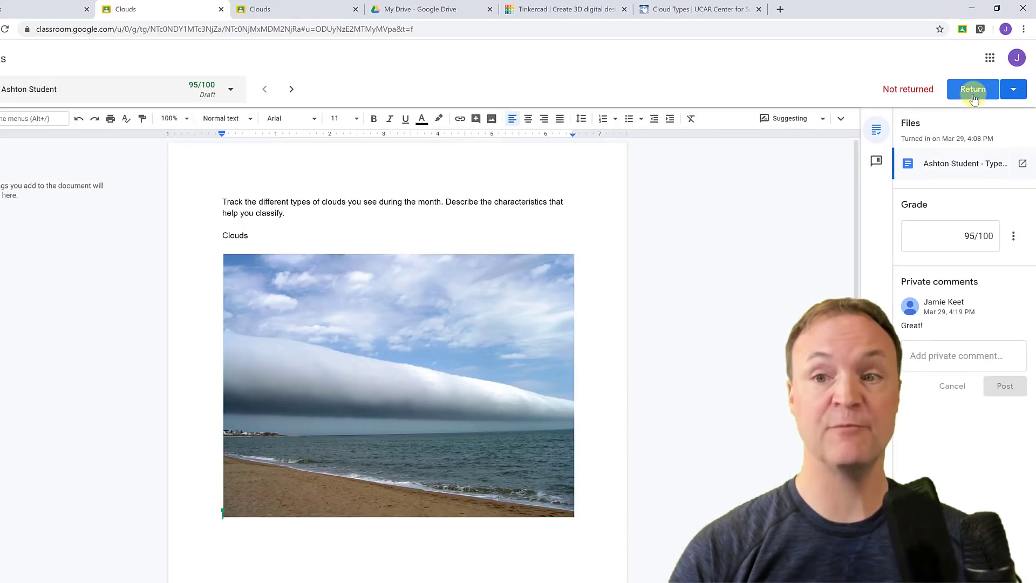
# Return both graded Clouds submissions, 95 and 90, to their students.
pyautogui.click(1012, 91)
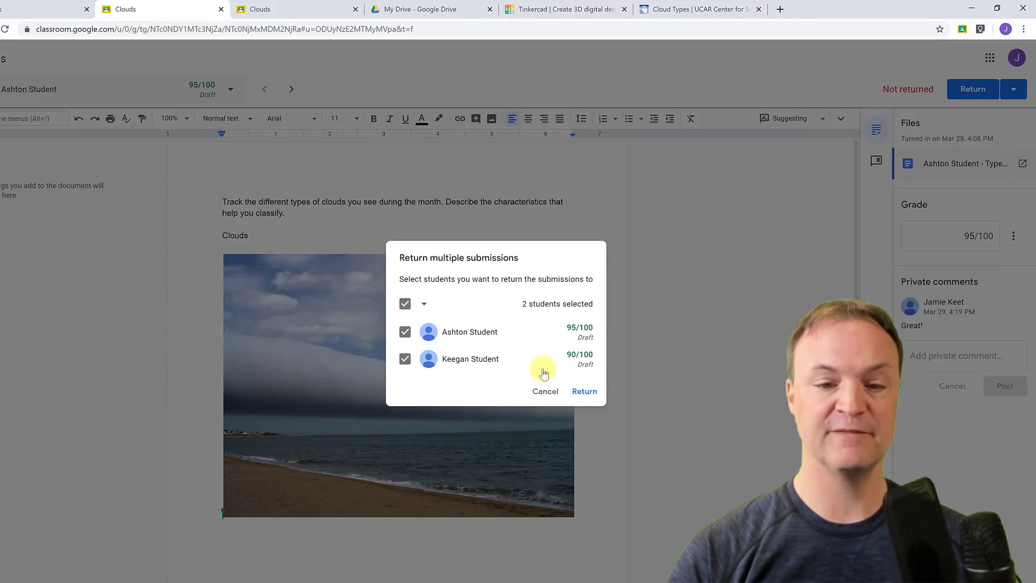
pyautogui.click(585, 391)
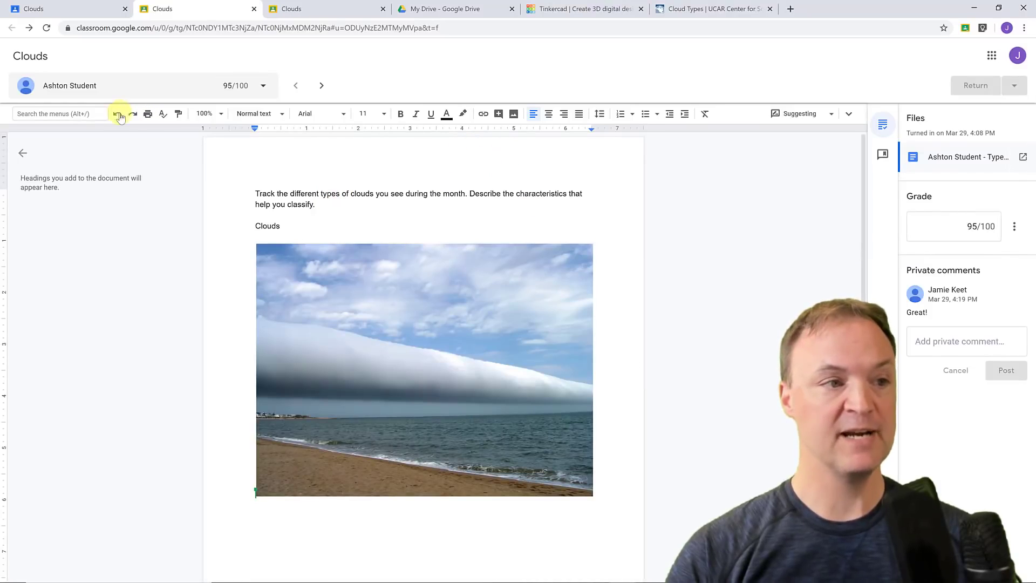
pyautogui.click(96, 10)
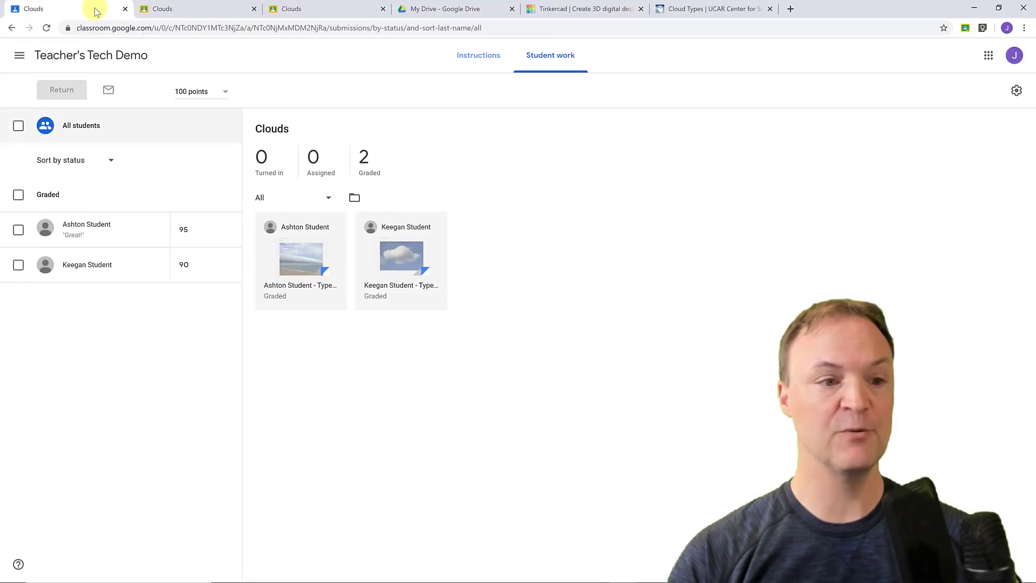
# Go to the Classes list and open the Teacher's Tech Demo class stream.
pyautogui.click(16, 56)
pyautogui.click(32, 59)
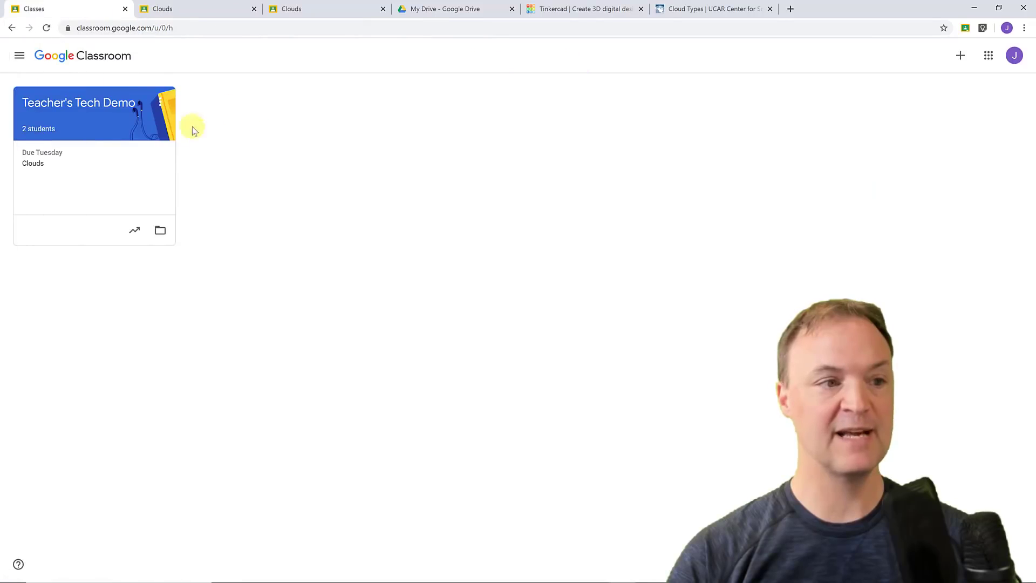
pyautogui.click(121, 106)
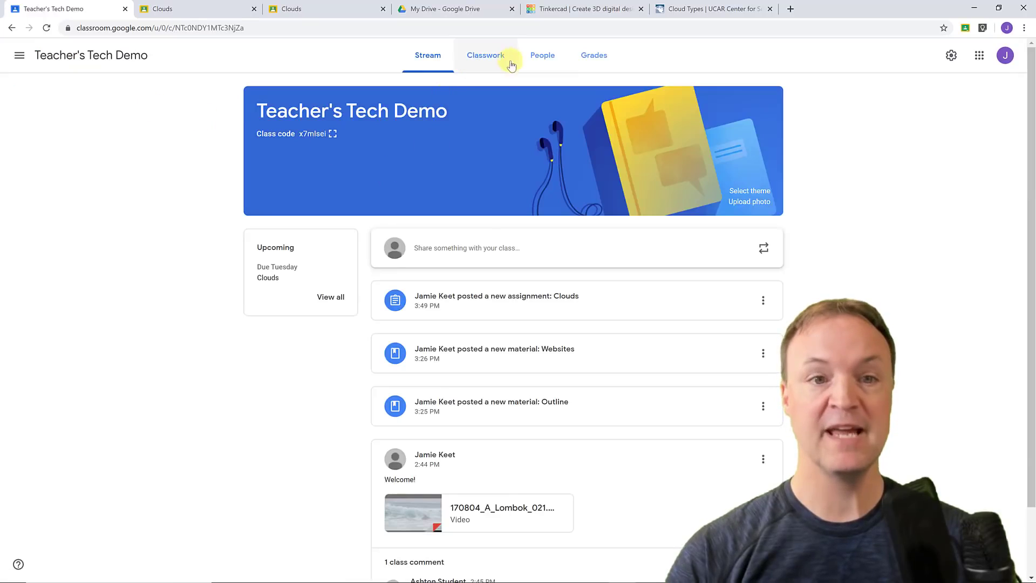
# Check a student's summary from People, then open the gradebook showing Clouds 95, 90, average 92.5.
pyautogui.click(540, 66)
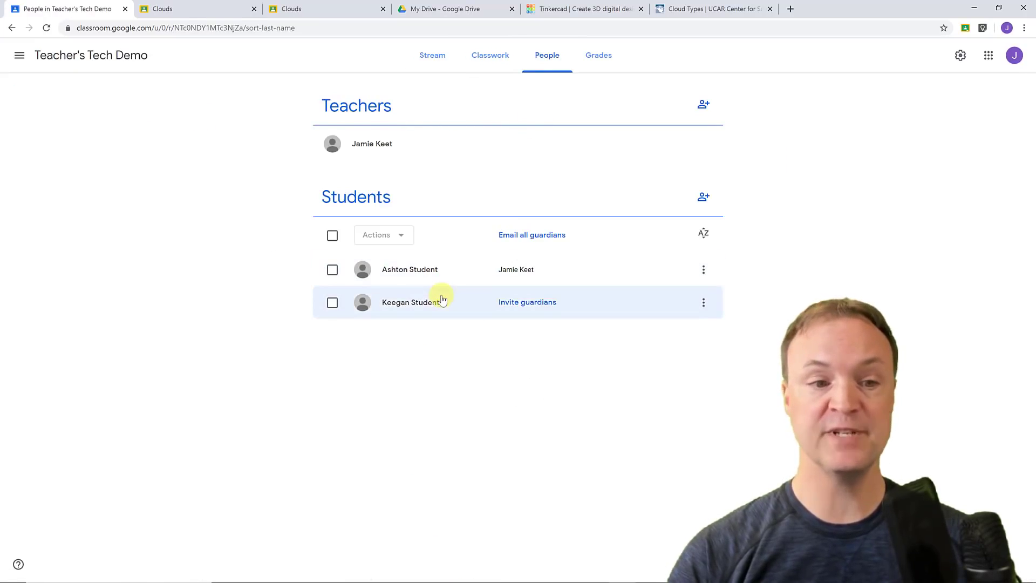
pyautogui.click(443, 270)
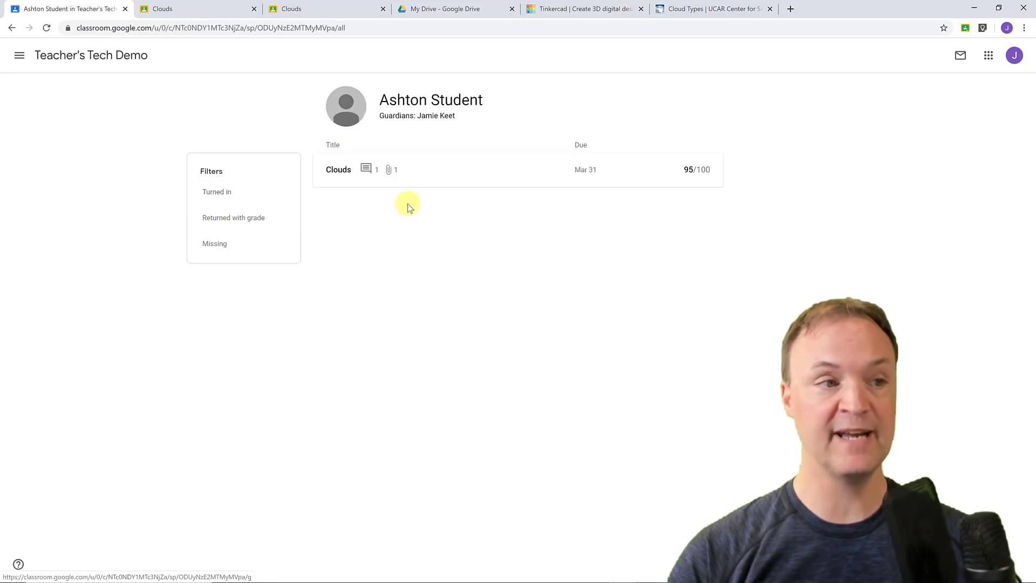
pyautogui.click(12, 28)
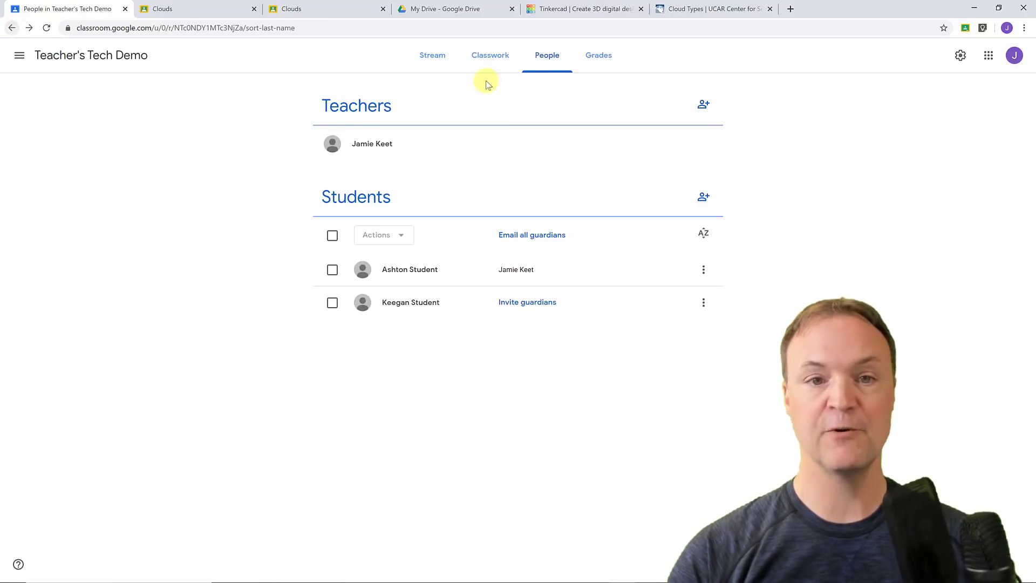
pyautogui.click(602, 65)
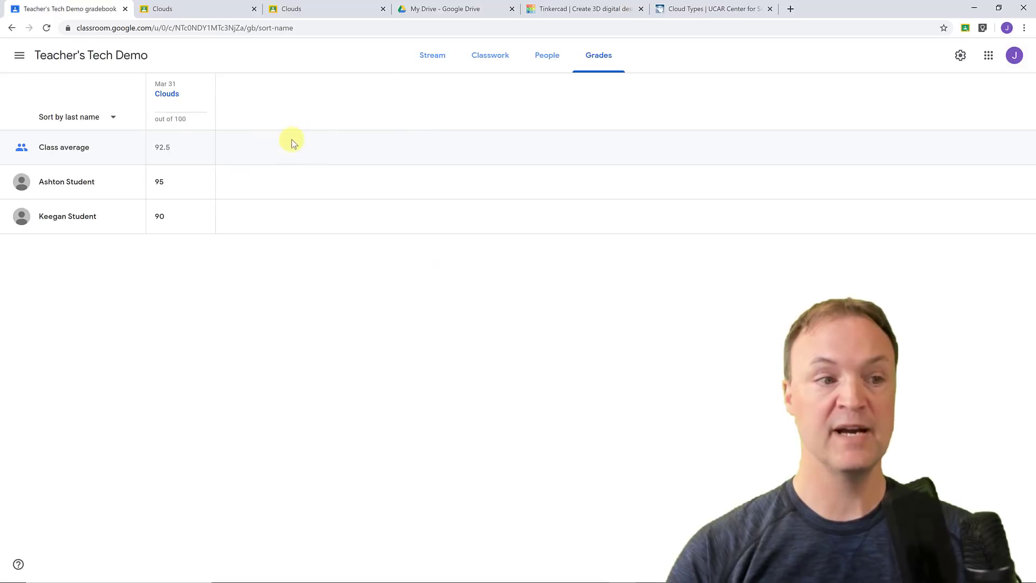
# Leave the gradebook for the Classes home page via the navigation drawer.
pyautogui.click(17, 60)
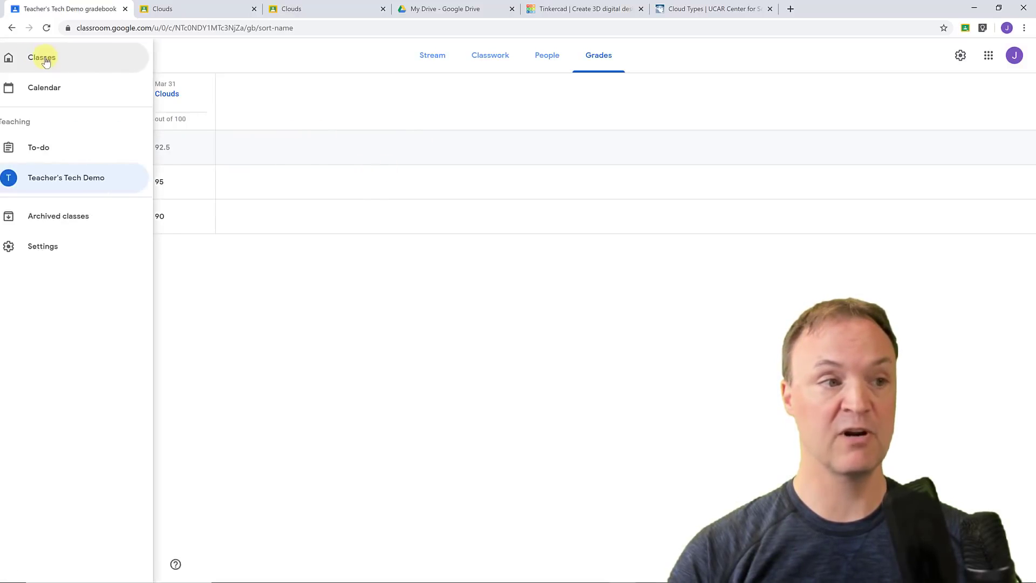
pyautogui.click(61, 58)
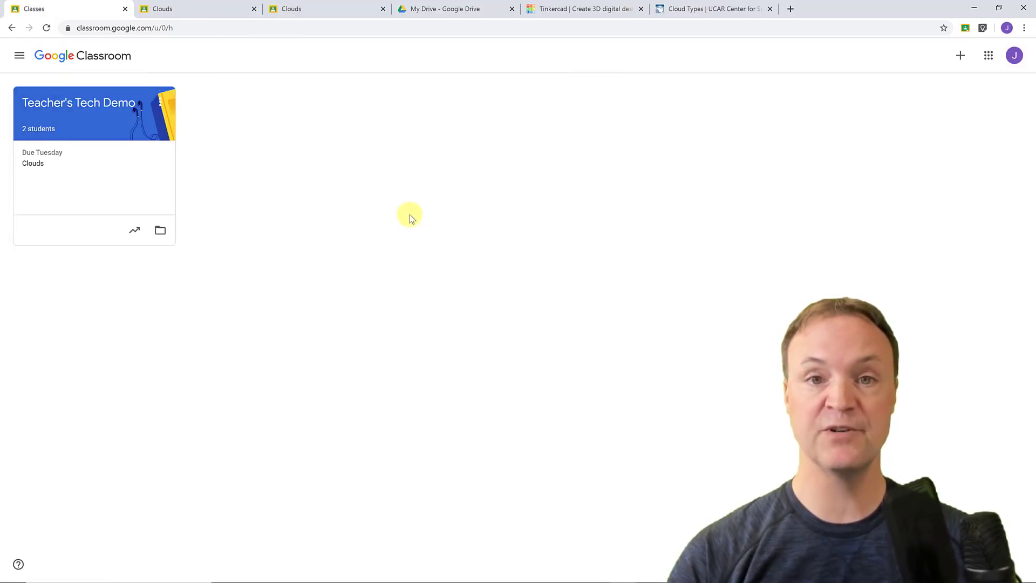